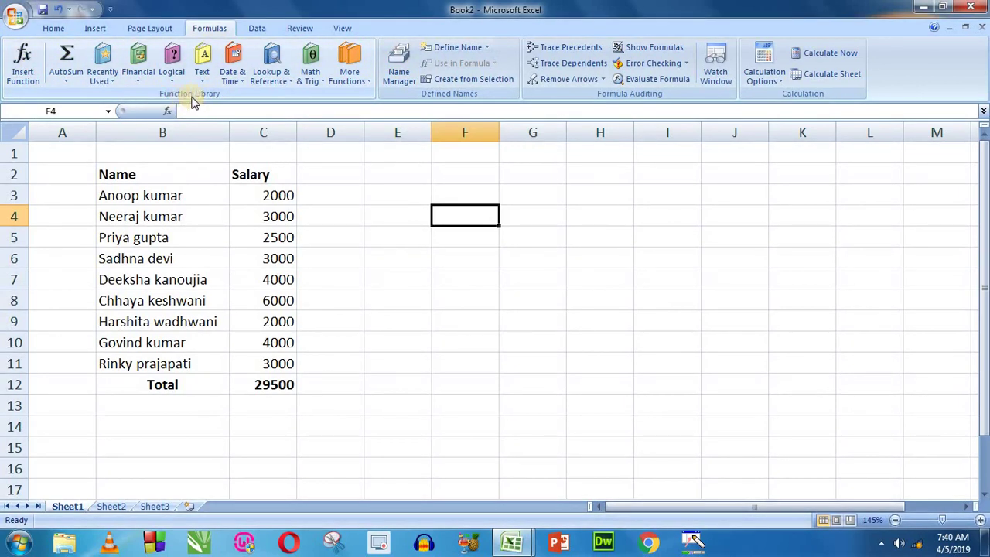
Step: Start a =sum entry in F4, then abandon it and reselect the empty cell
left_click(481, 235)
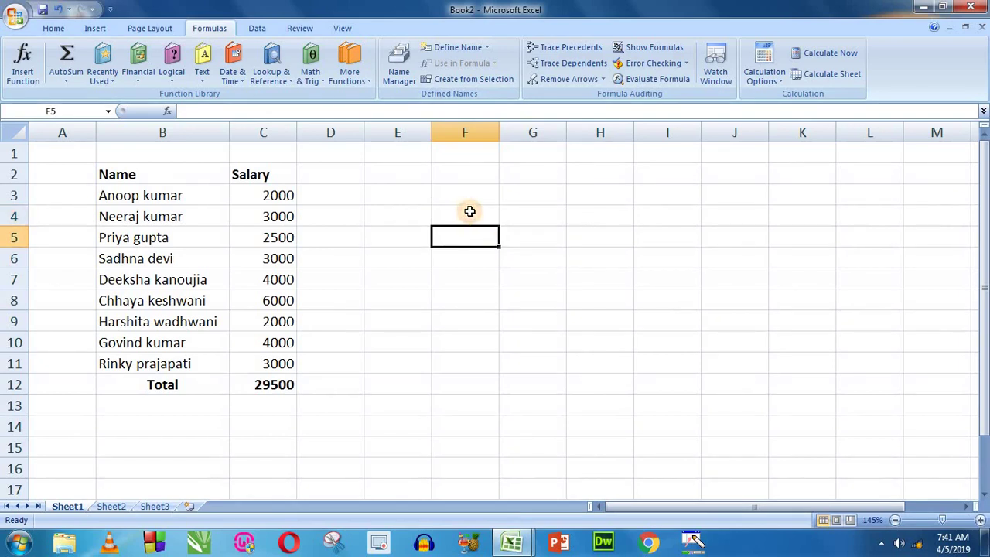
left_click(470, 211)
type("=su")
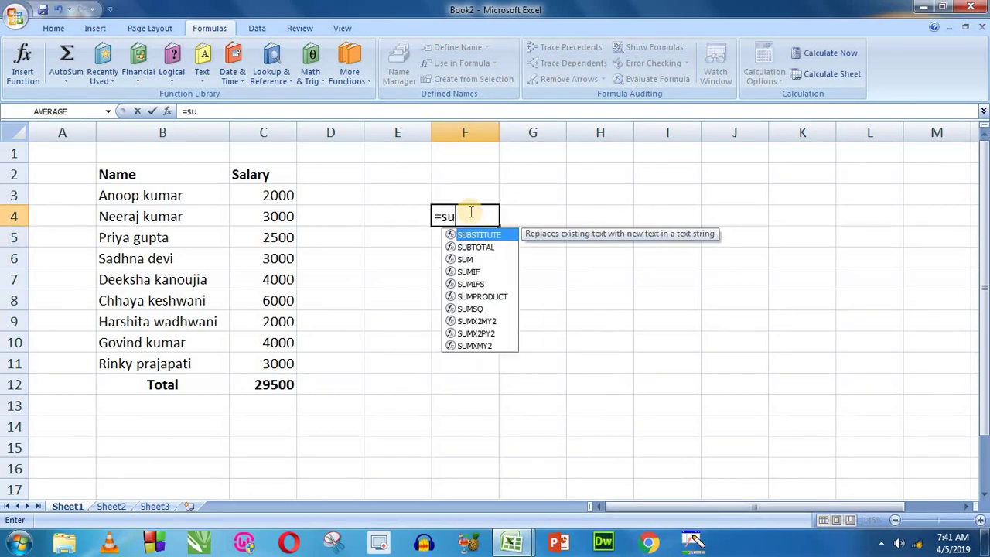
type("m")
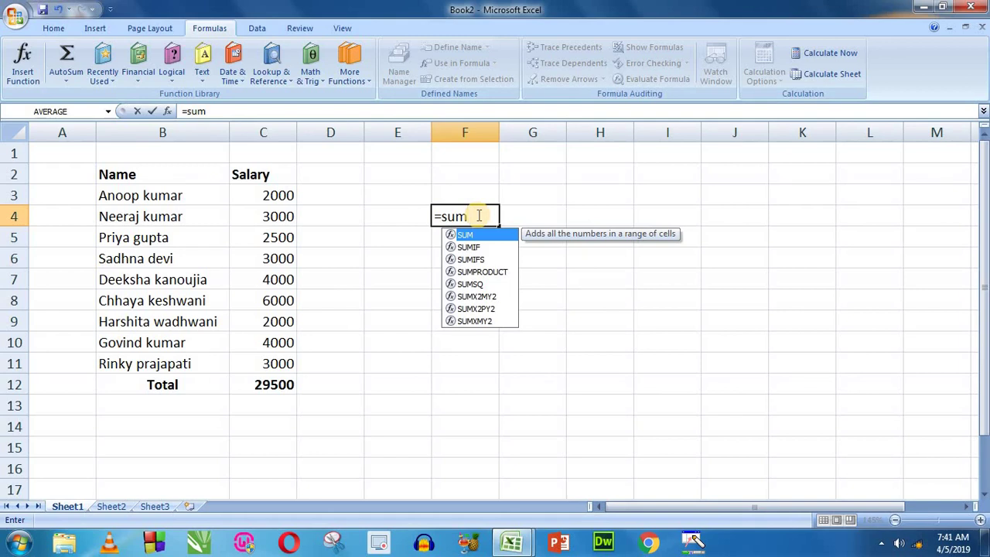
key("BackSpace")
key("BackSpace")
key("BackSpace")
key("BackSpace")
key("Return")
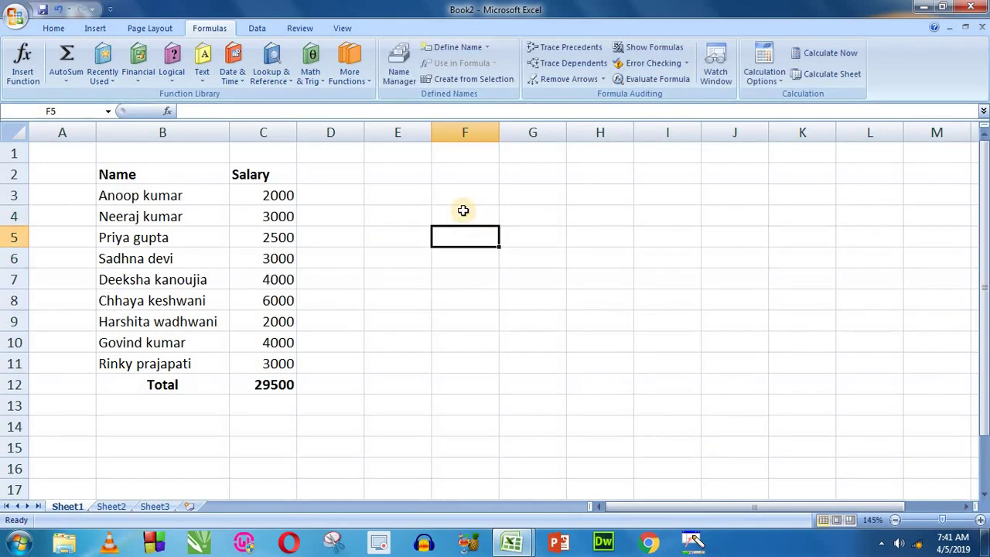
left_click(460, 214)
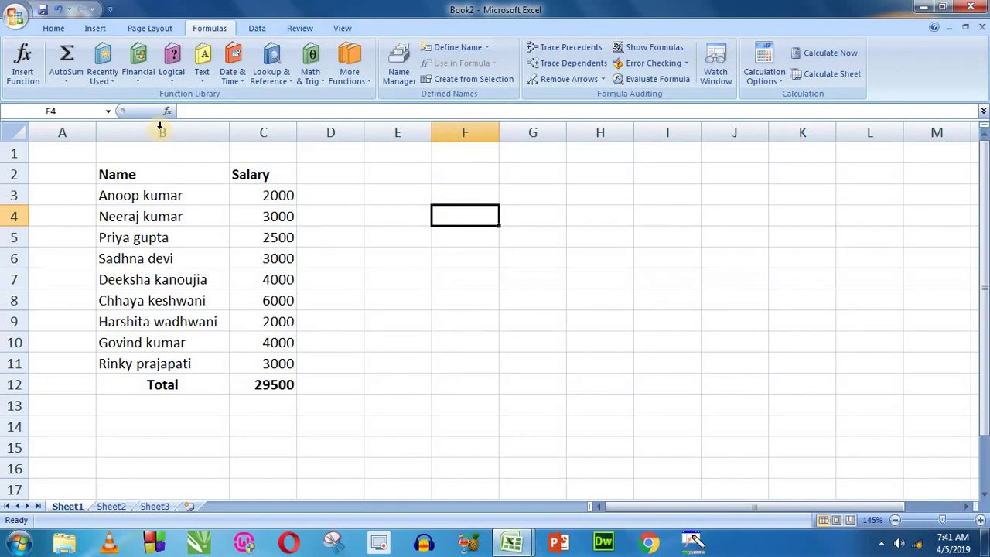
Step: In Insert Function, browse the All, Financial and Date & Time categories, ending on Most Recently Used
left_click(29, 71)
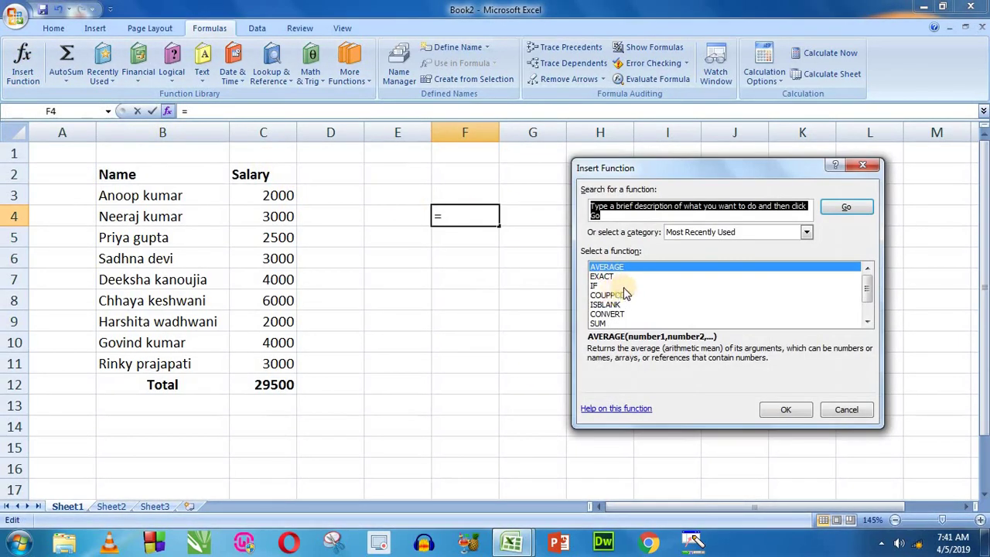
left_click(705, 232)
left_click(684, 257)
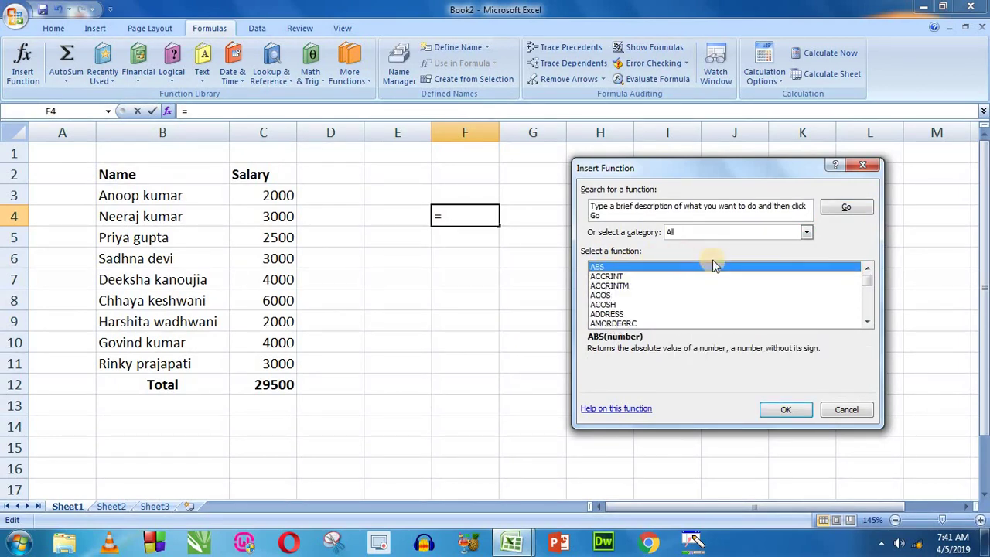
left_click_drag(867, 287, 869, 279)
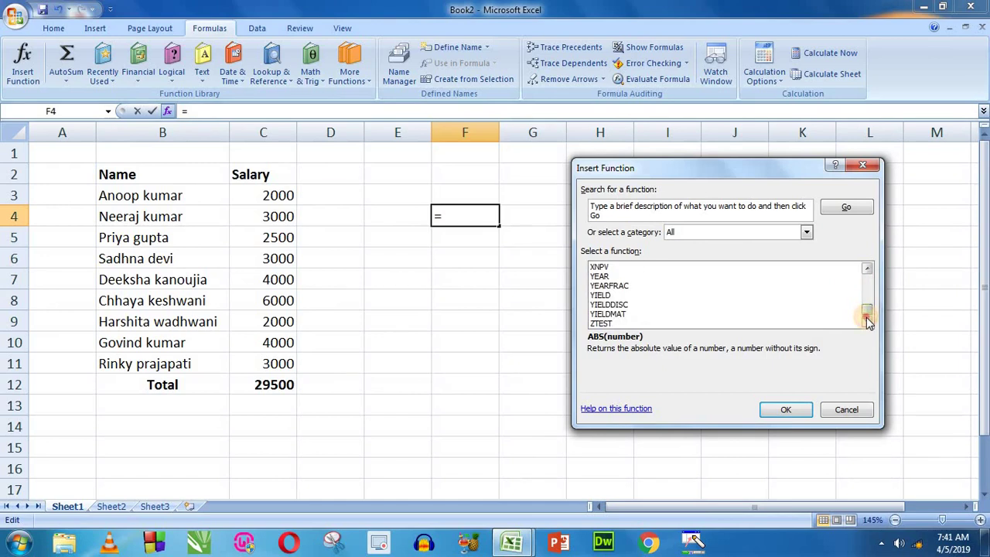
left_click(729, 232)
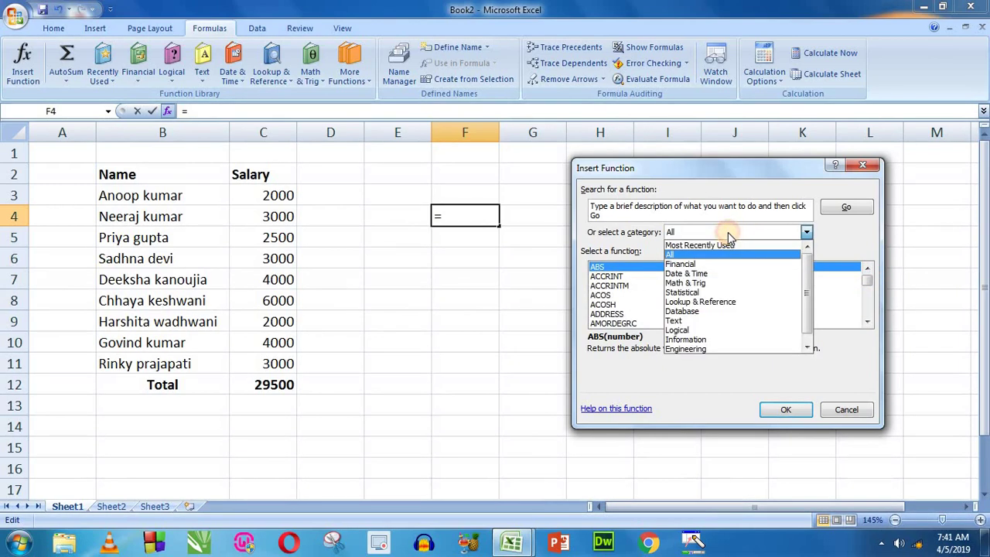
left_click(692, 265)
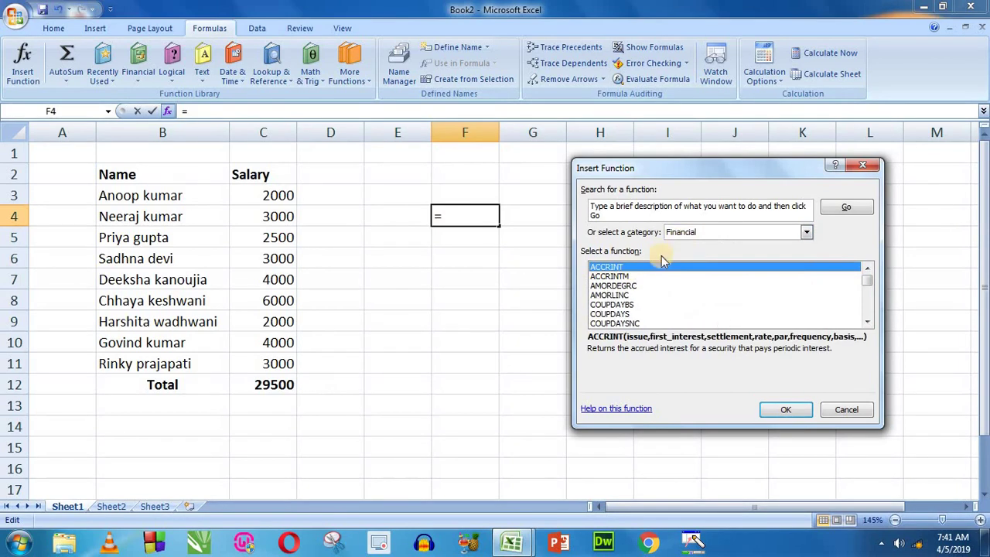
left_click(680, 234)
left_click(666, 280)
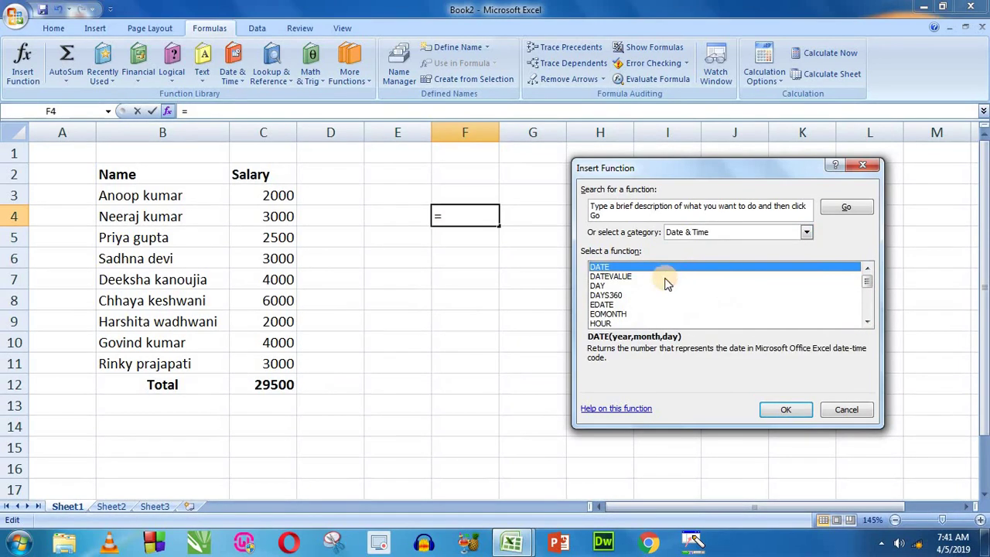
left_click(697, 234)
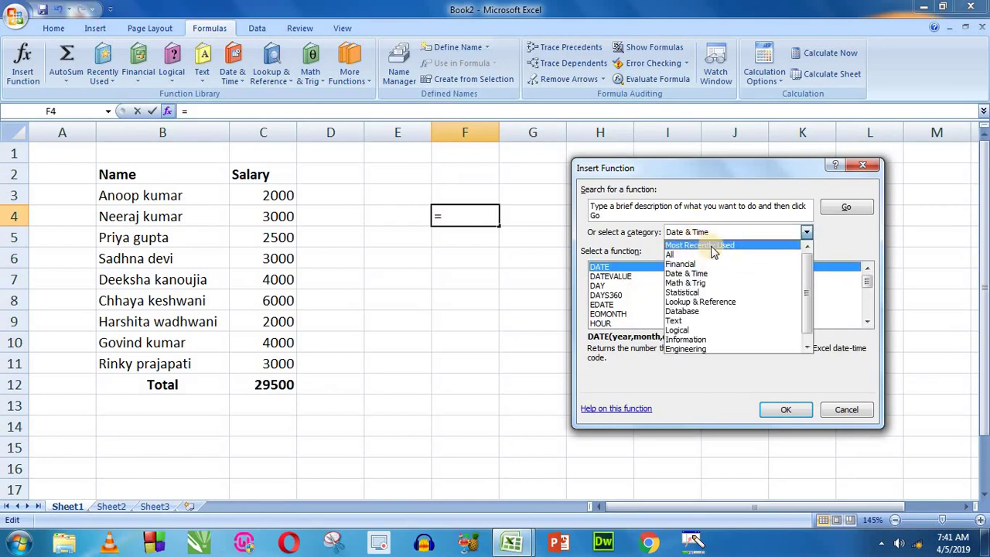
left_click(711, 246)
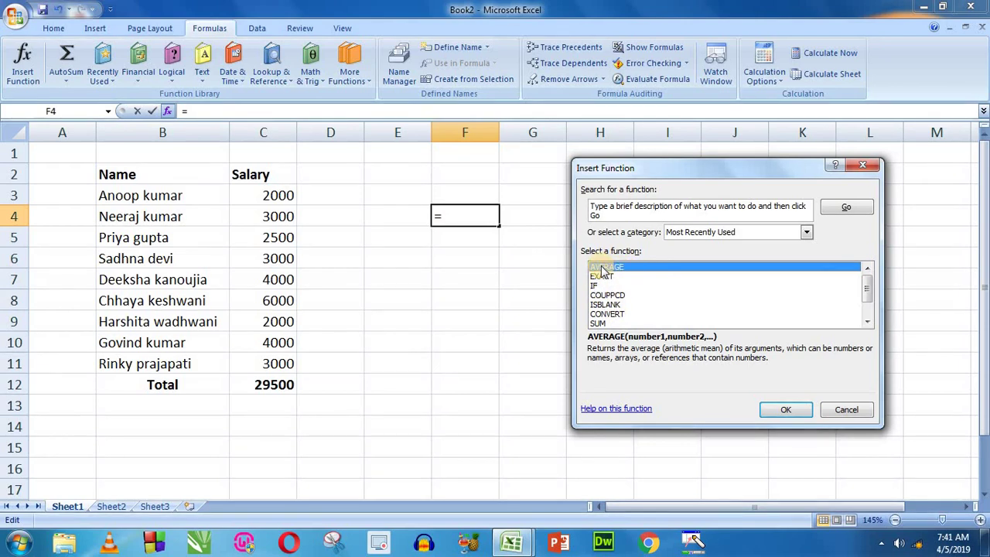
Step: Enter =AVERAGE(C3:C11) in F4, giving 3277.78, and open the cell to view the formula
left_click(785, 409)
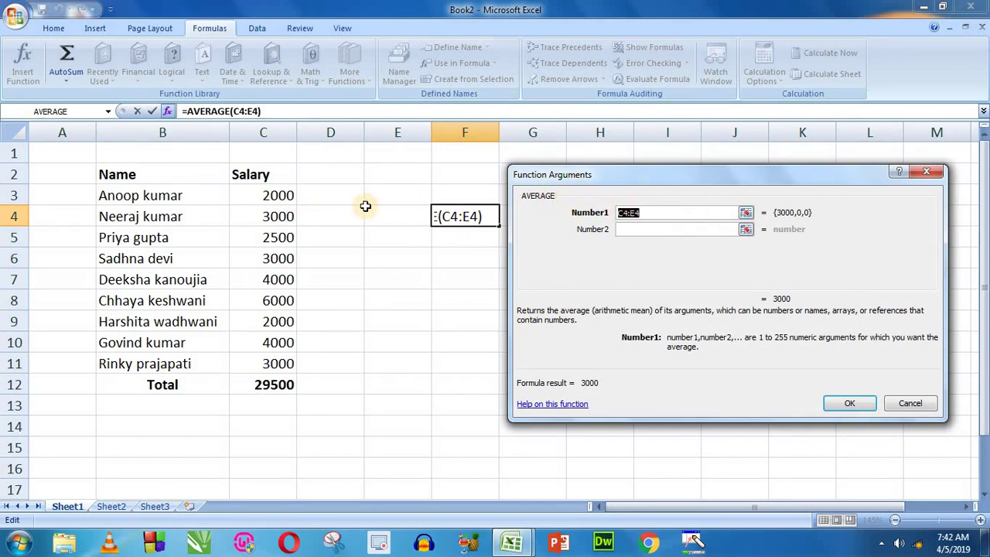
left_click_drag(283, 195, 283, 363)
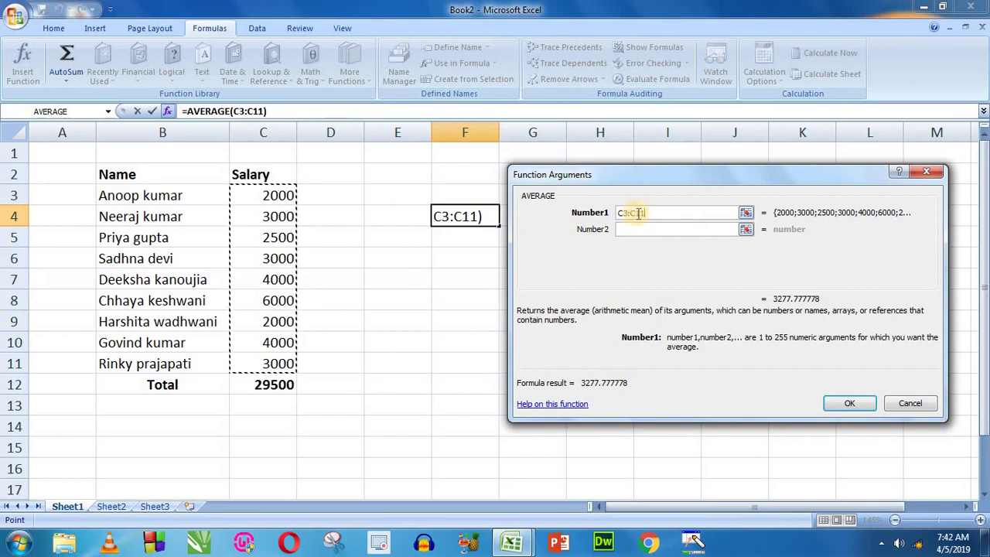
left_click(847, 405)
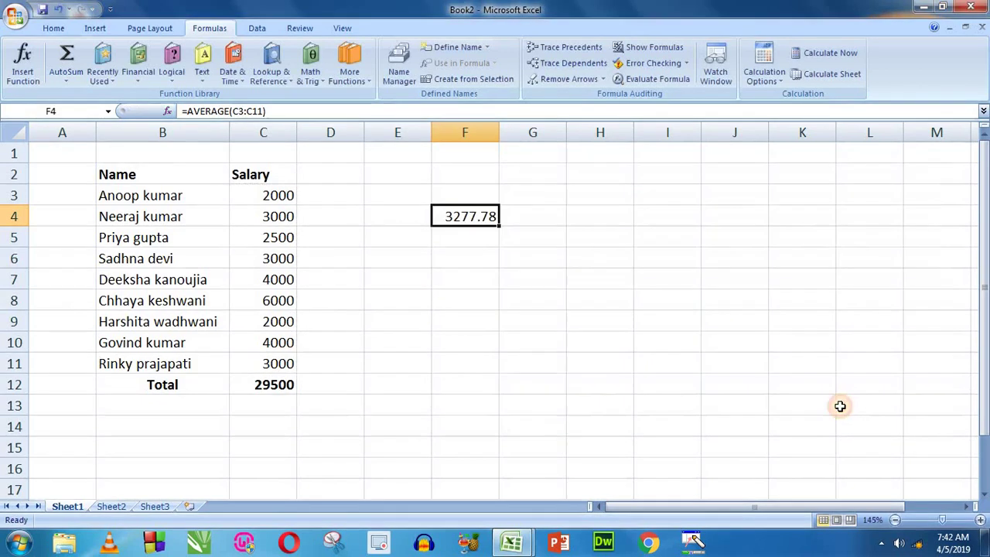
double_click(464, 217)
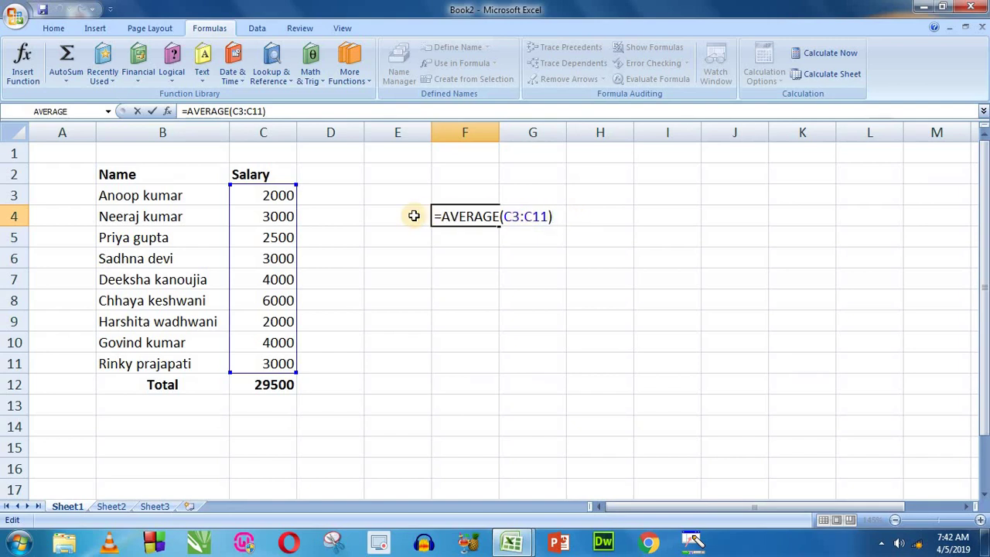
Step: Commit the AVERAGE formula, then delete it so F4 is blank
key("Return")
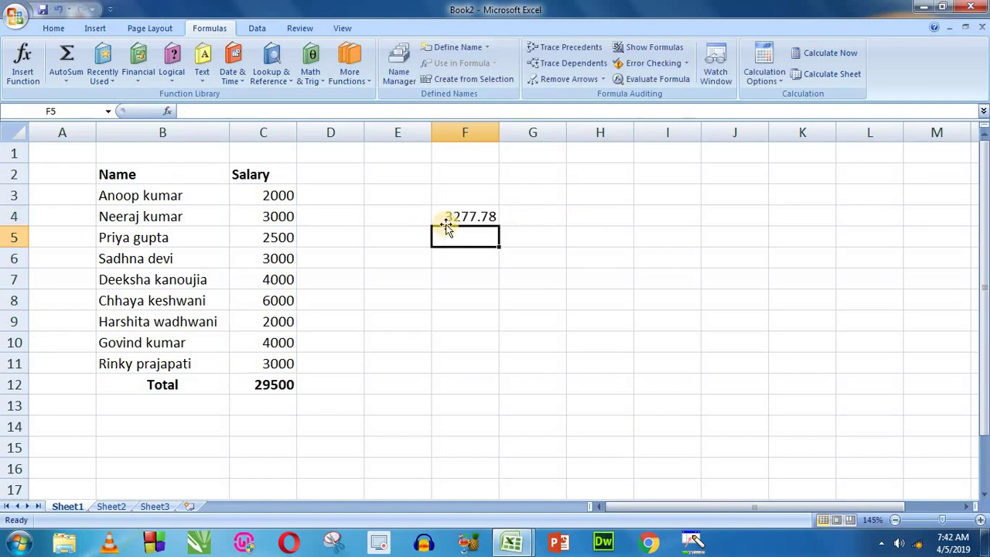
left_click(447, 225)
key("Delete")
left_click(467, 238)
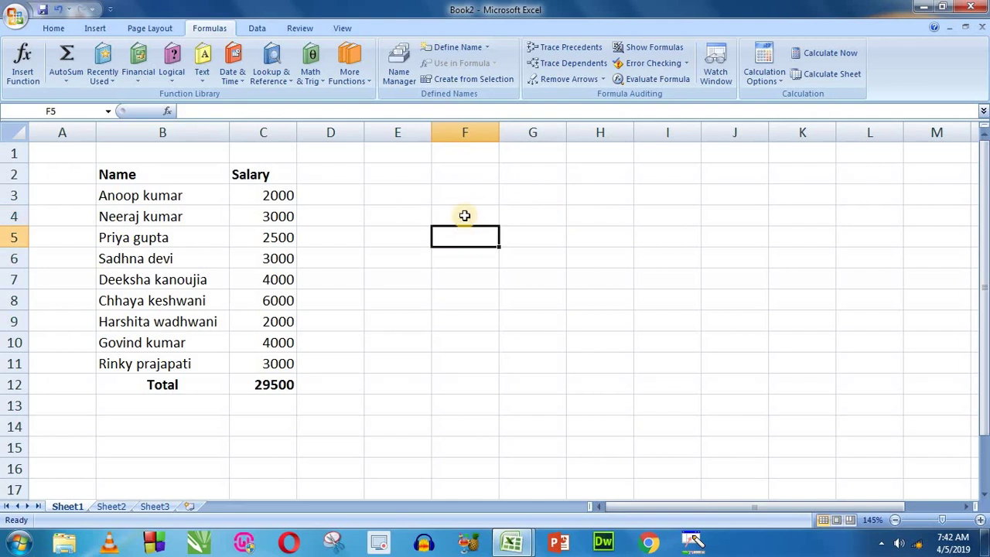
left_click(464, 214)
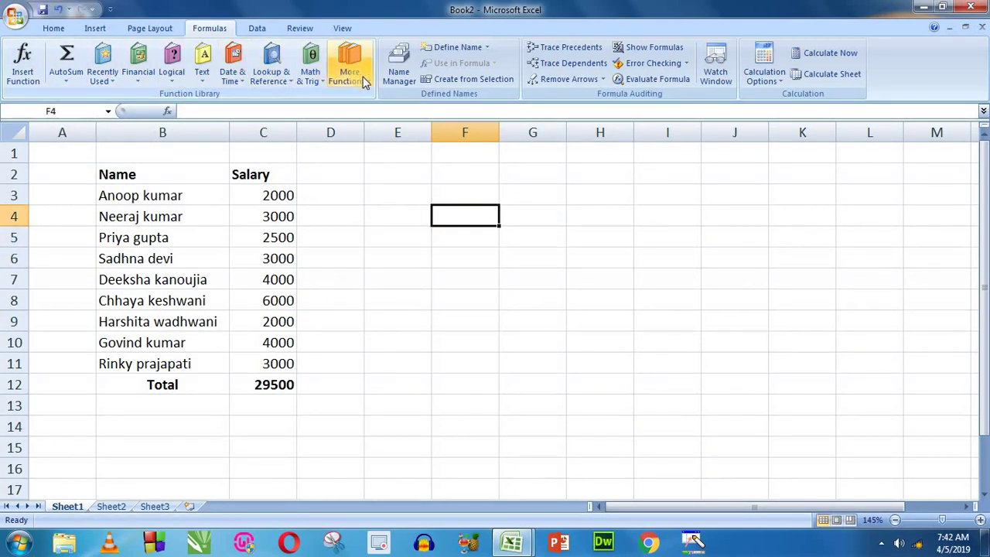
left_click(112, 81)
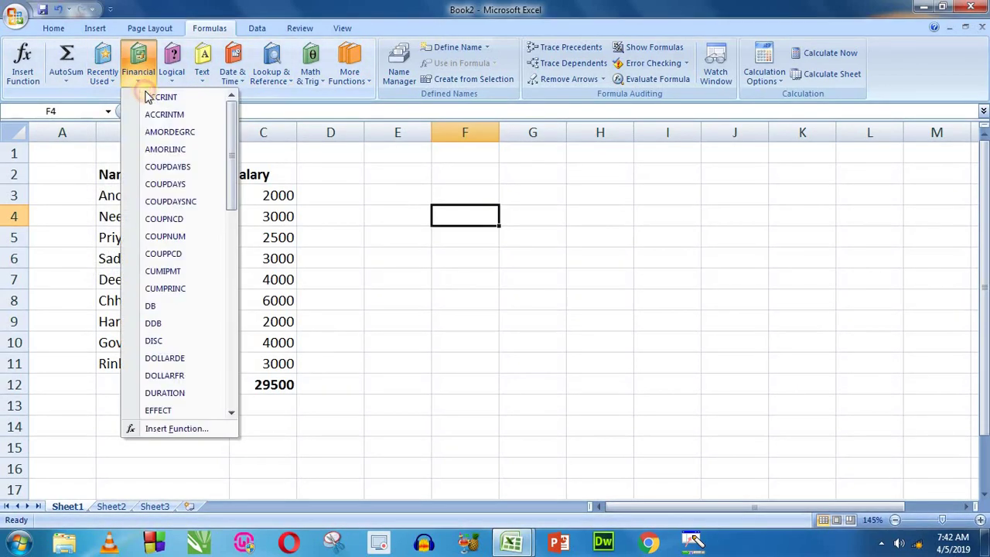
mouse_move(172, 77)
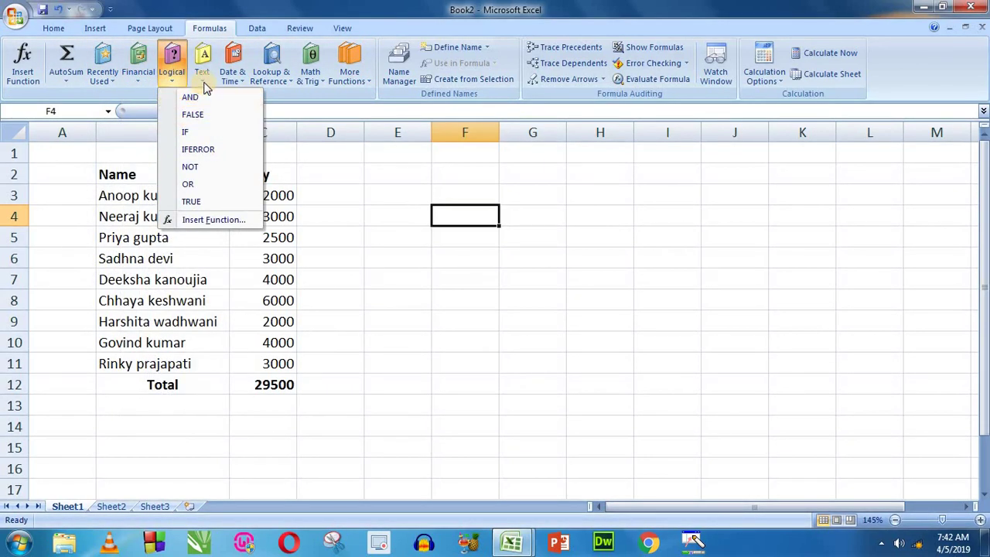
mouse_move(247, 86)
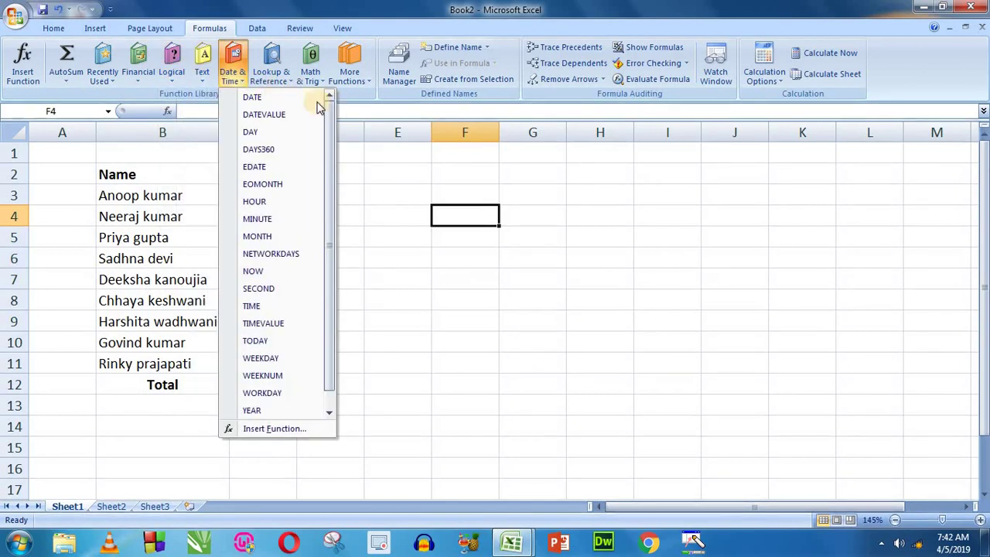
mouse_move(286, 82)
left_click(469, 217)
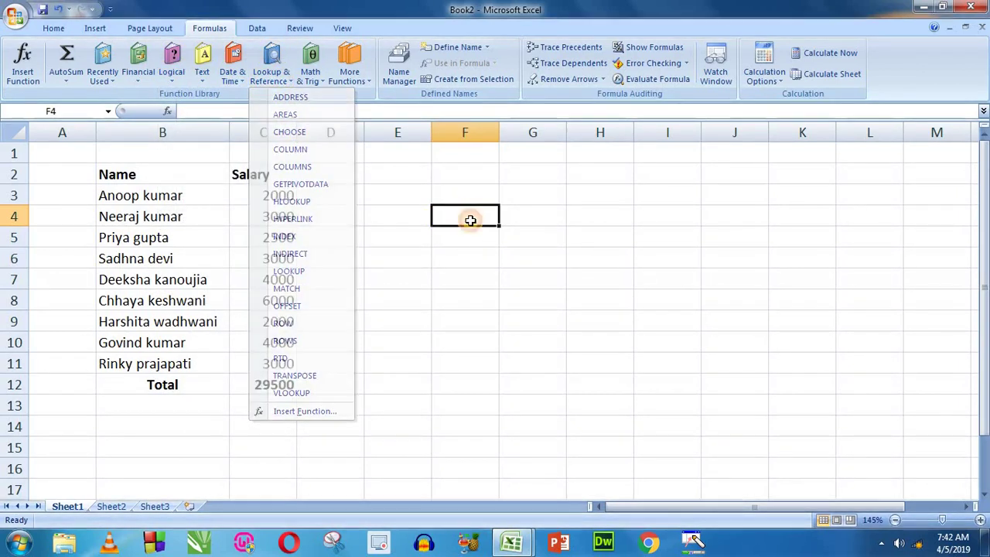
left_click(23, 75)
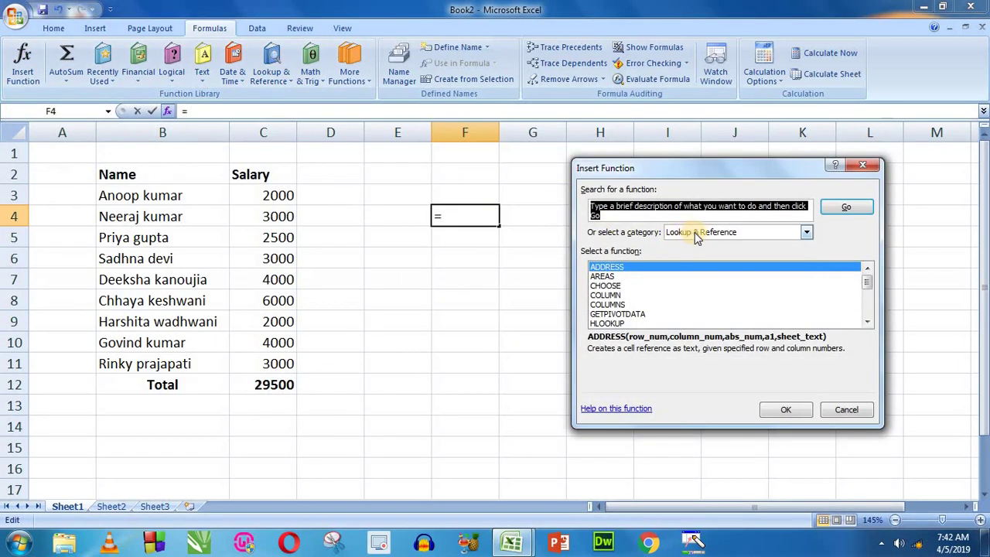
left_click(697, 232)
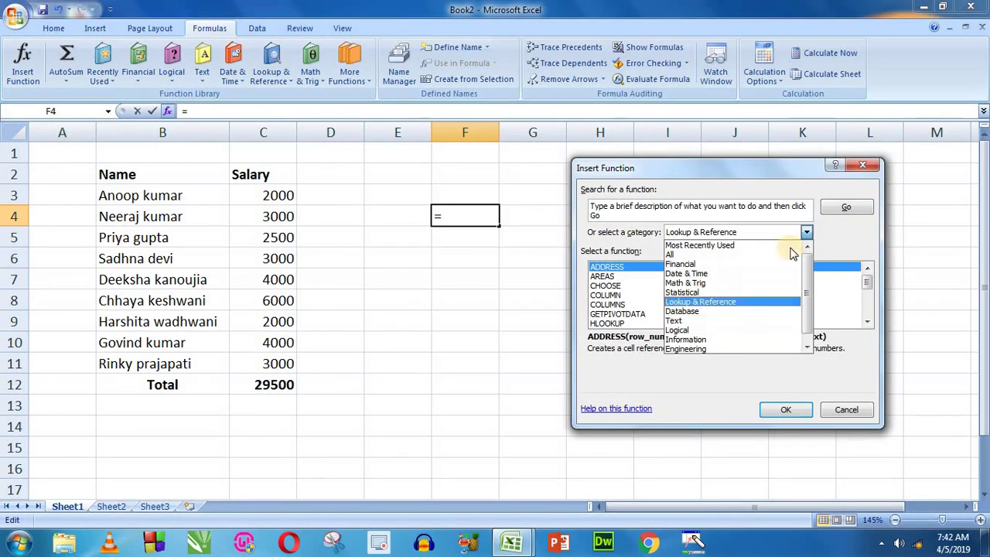
left_click(863, 166)
left_click(862, 166)
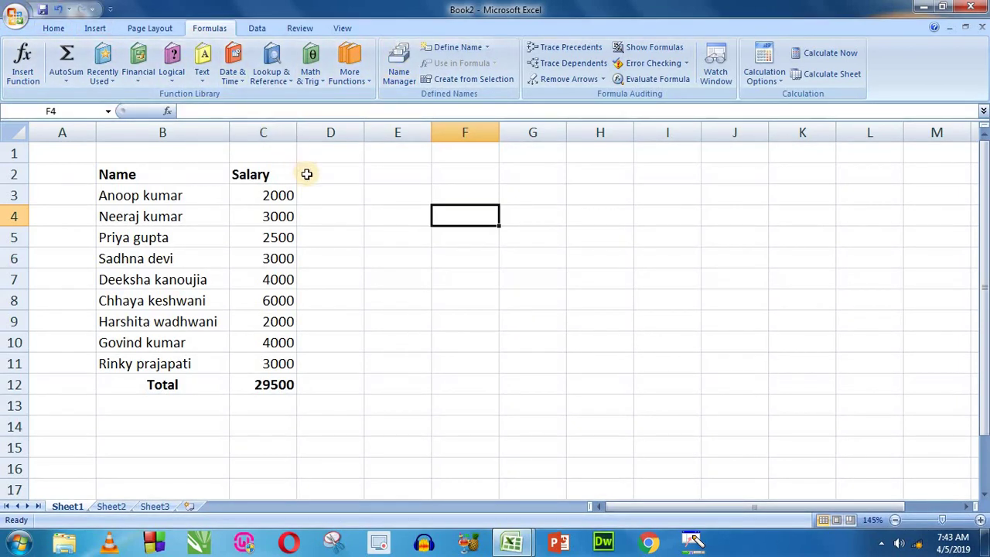
left_click(347, 216)
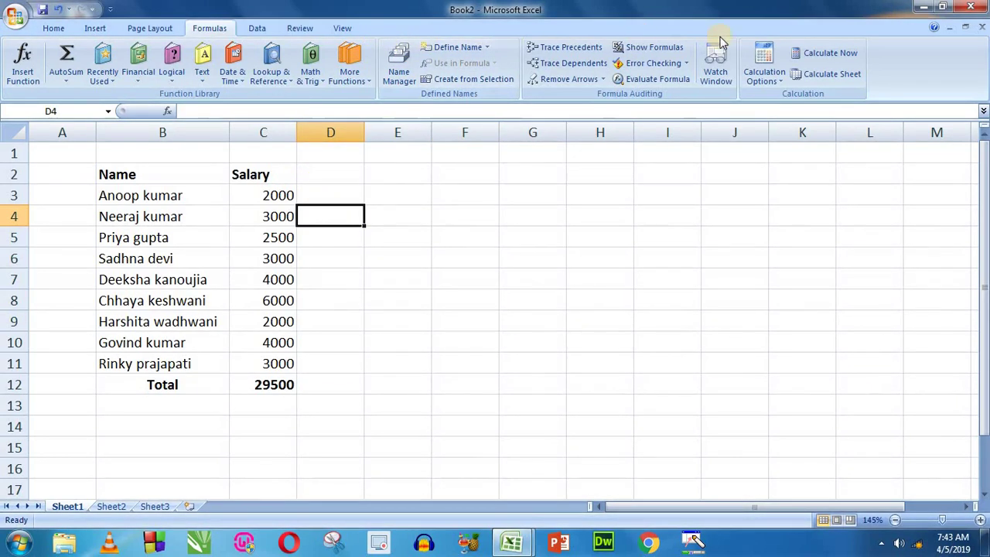
left_click(444, 233)
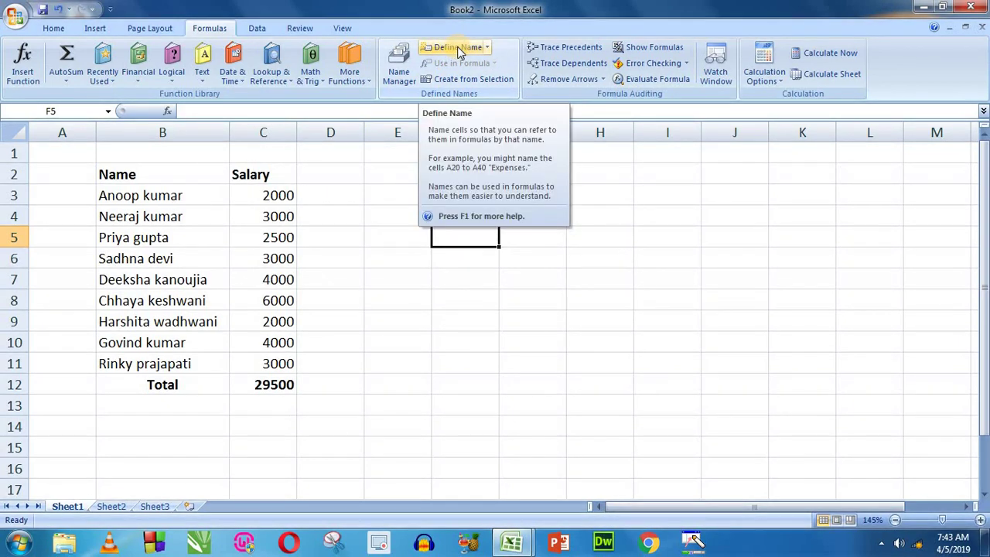
left_click(393, 229)
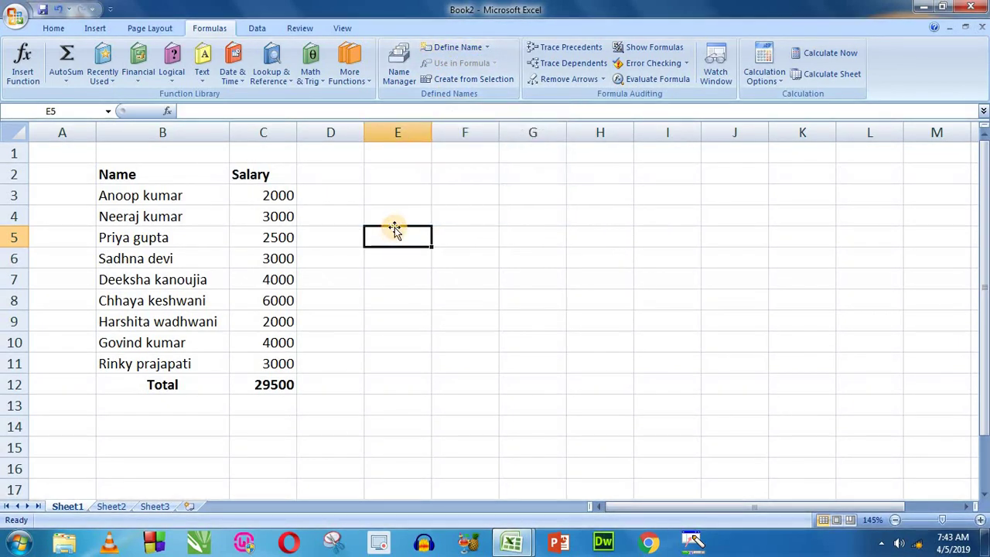
left_click(274, 196)
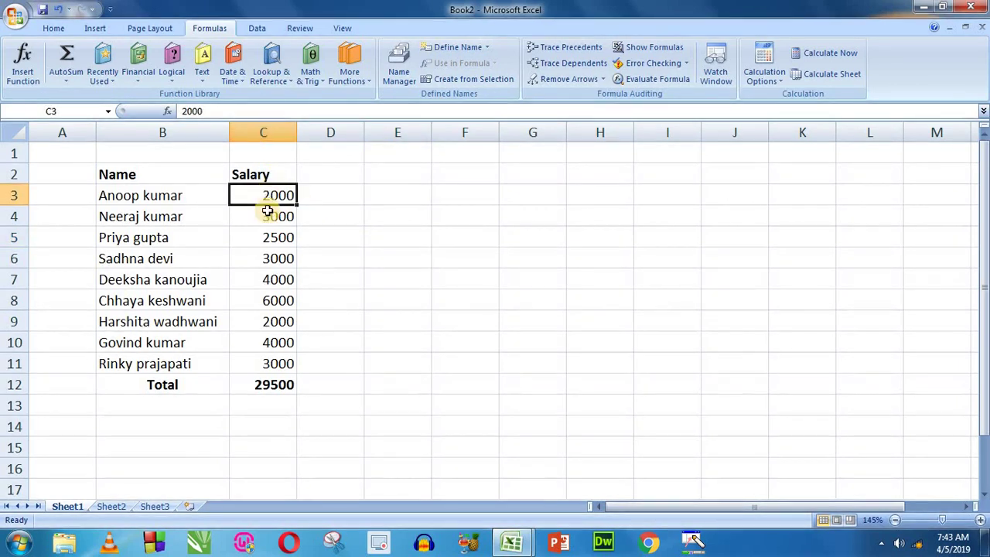
left_click(259, 215)
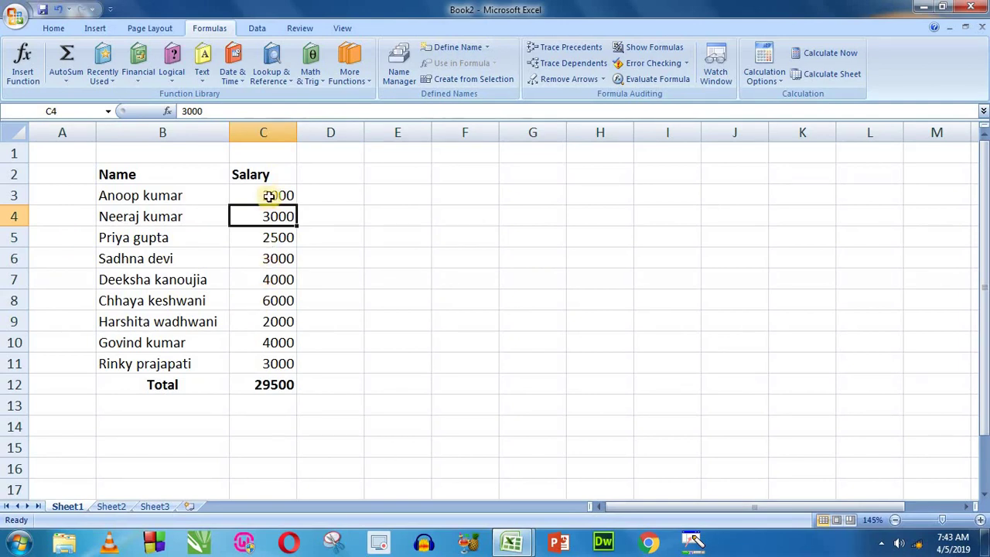
left_click_drag(269, 196, 268, 363)
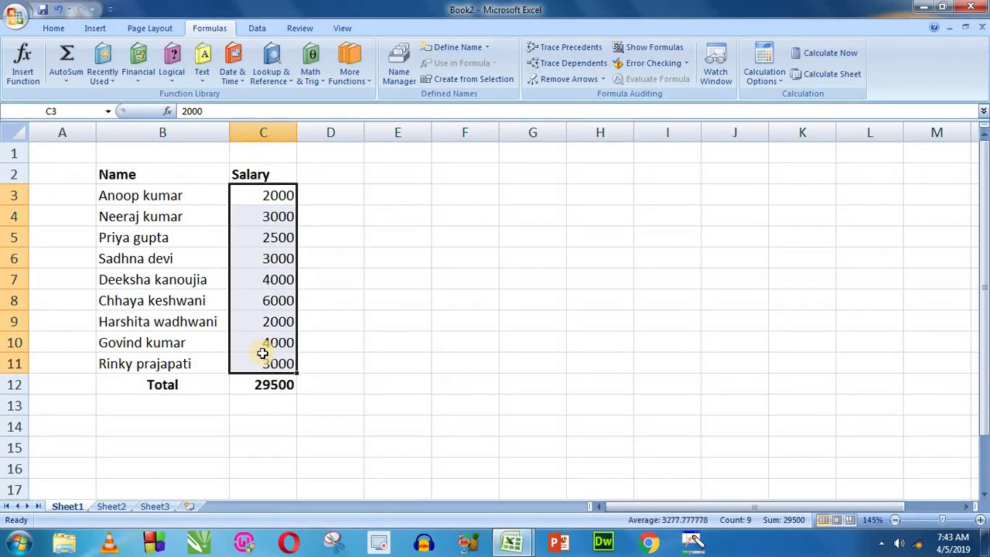
left_click(440, 260)
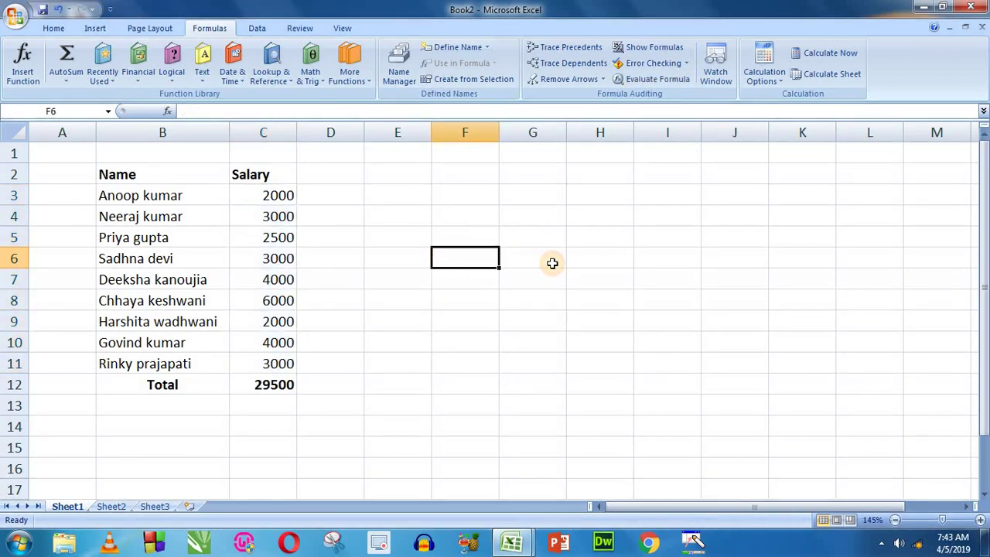
type("c3:c11")
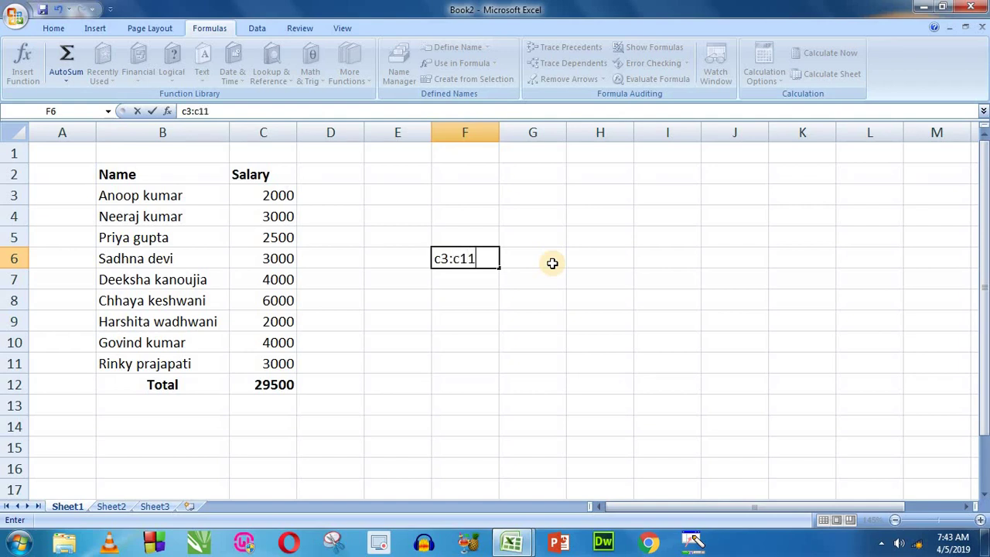
key("Return")
left_click(462, 257)
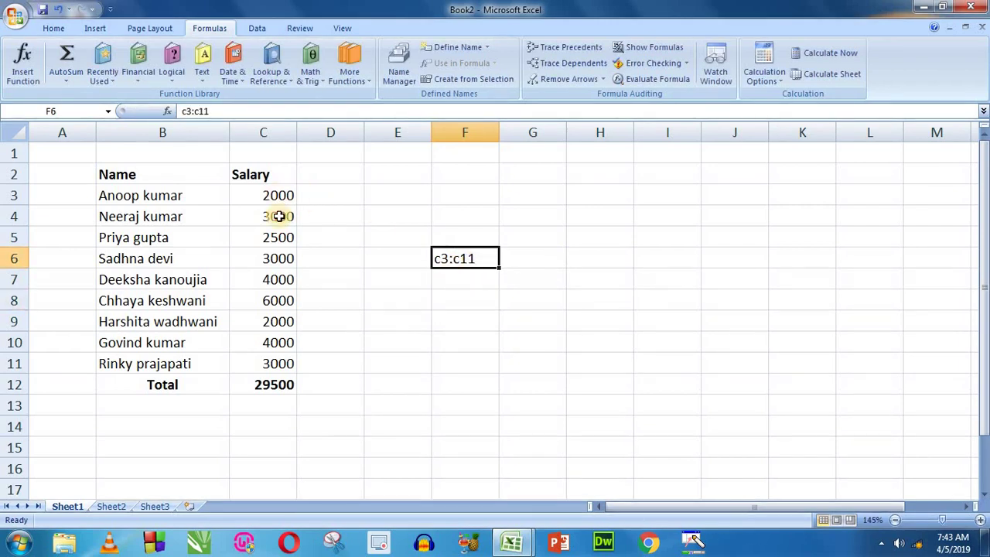
left_click_drag(278, 195, 279, 364)
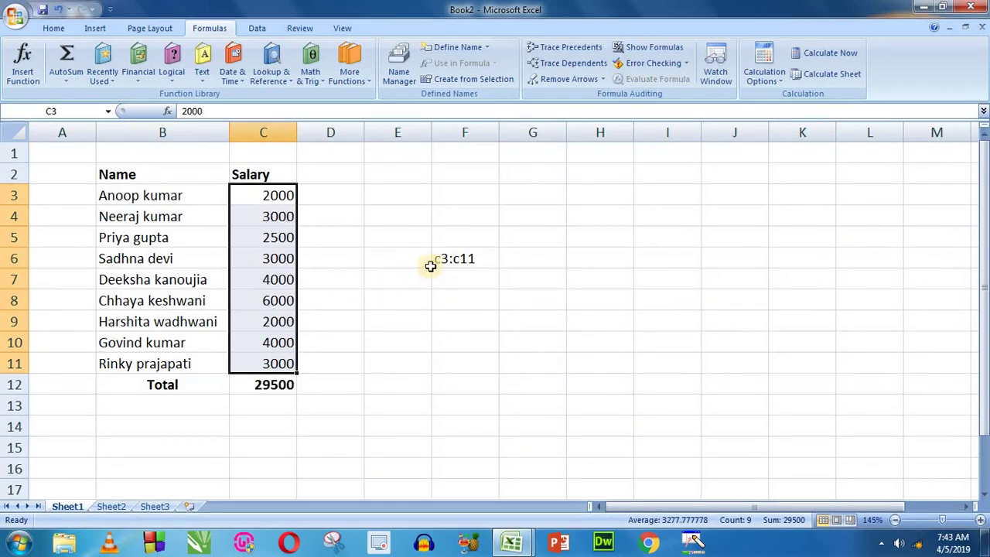
left_click(458, 258)
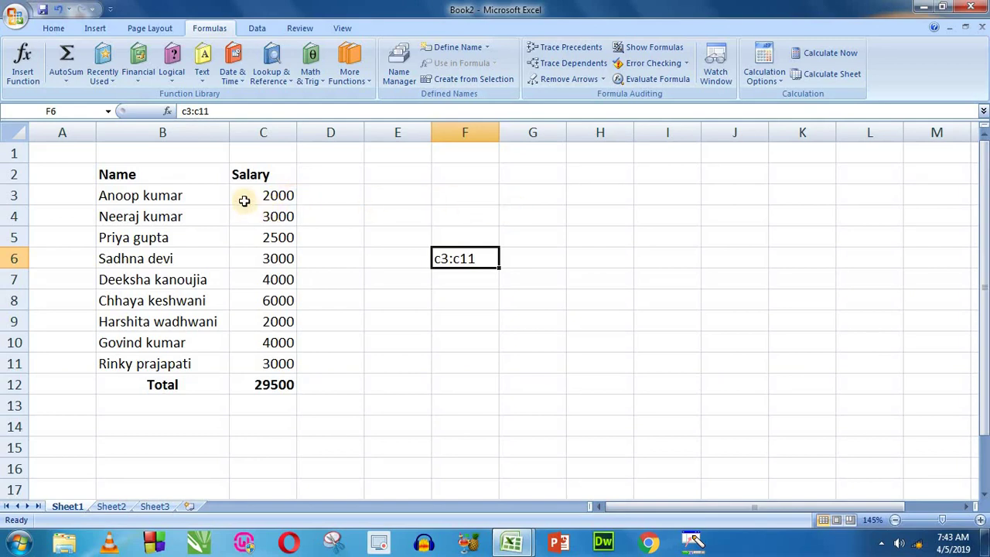
left_click_drag(258, 195, 260, 362)
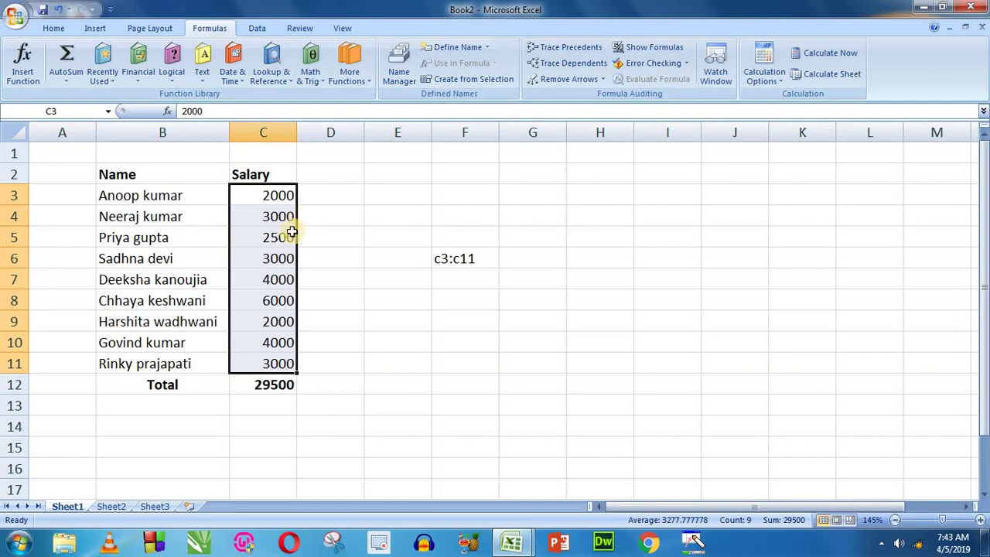
left_click(461, 260)
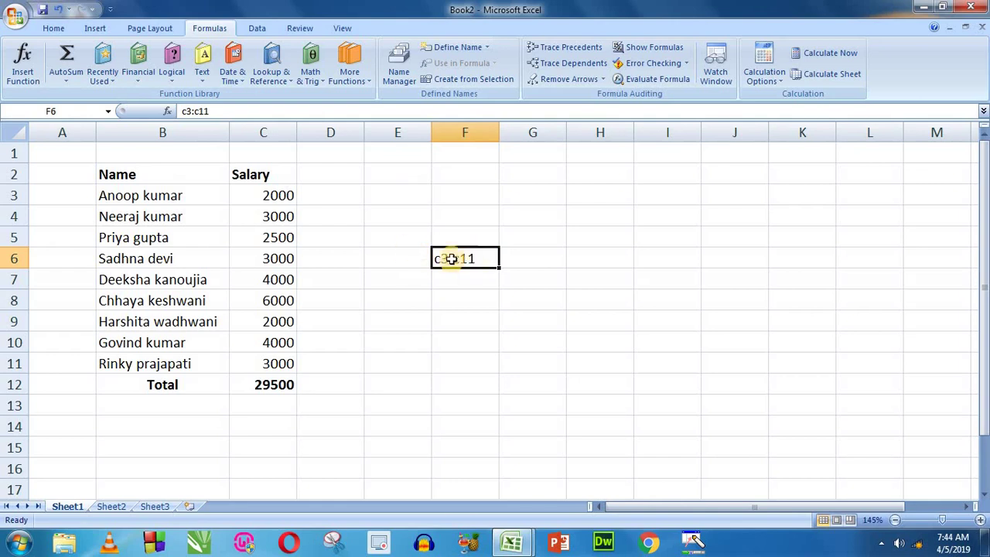
left_click_drag(271, 195, 267, 240)
left_click_drag(272, 335, 273, 364)
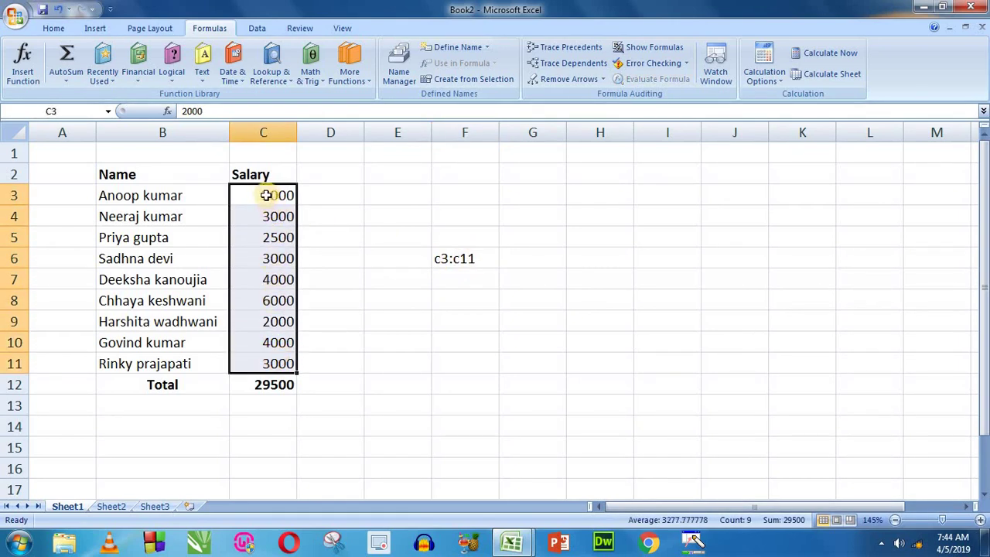
left_click_drag(266, 194, 266, 364)
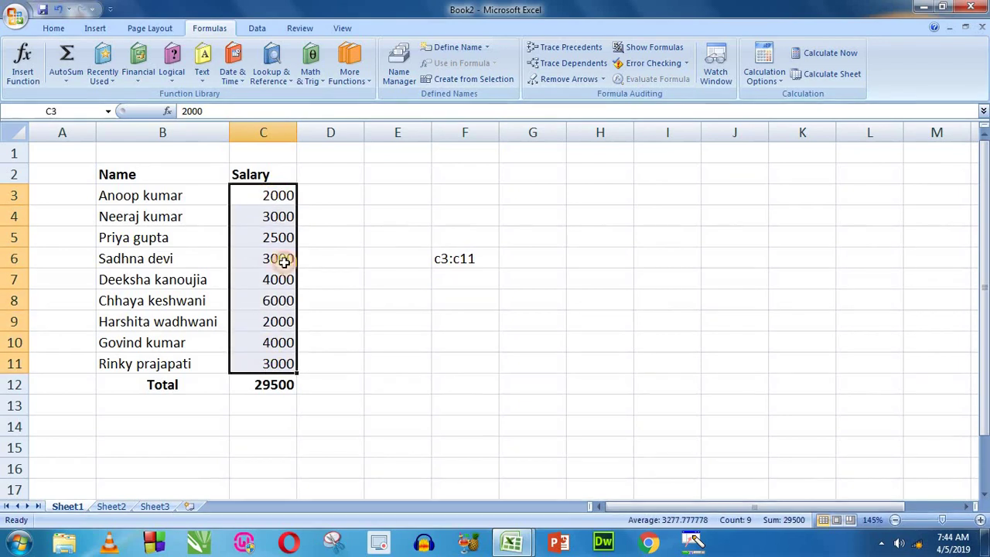
left_click(449, 259)
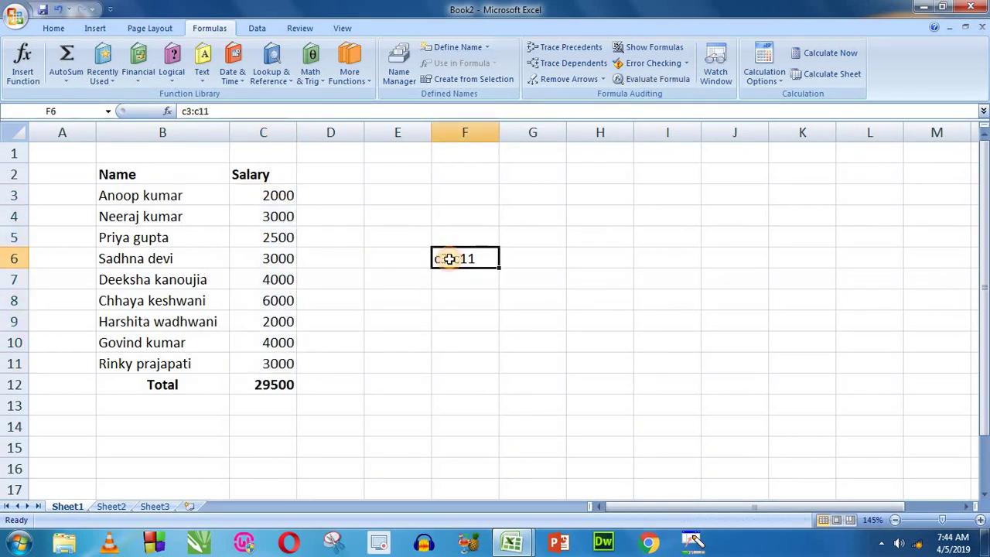
key("Escape")
Step: Select C3:C11 and define it with the name 'salary'
left_click(348, 231)
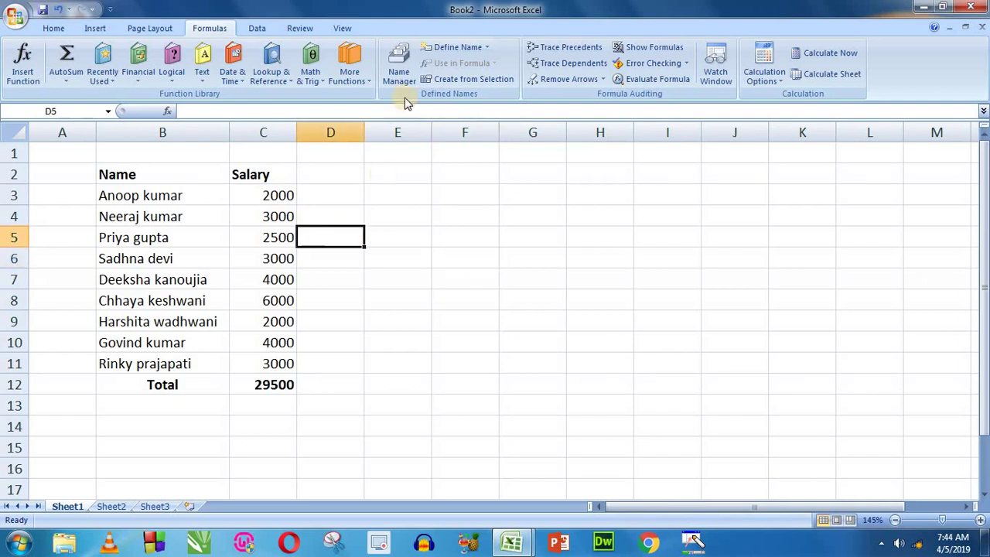
left_click(387, 213)
left_click_drag(265, 195, 268, 361)
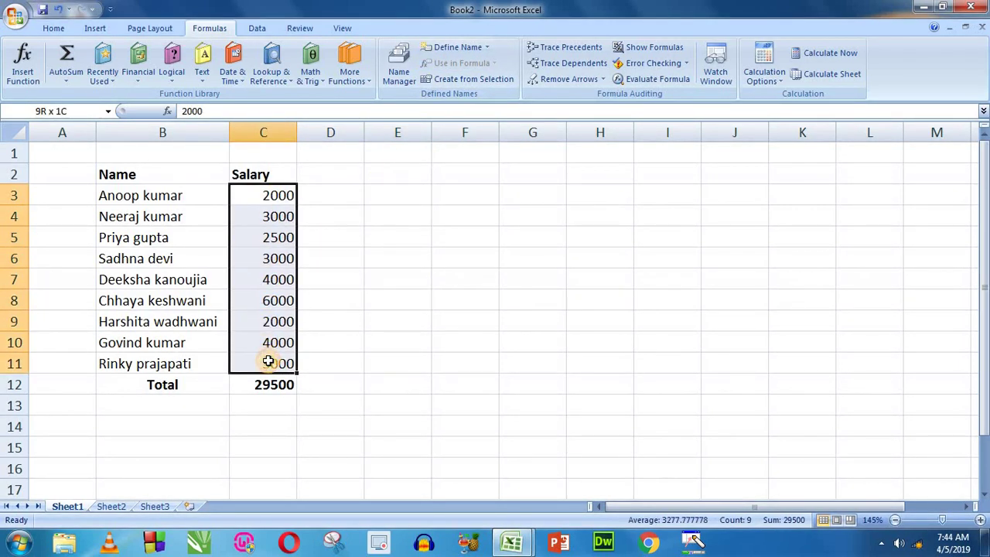
left_click(449, 50)
type("s")
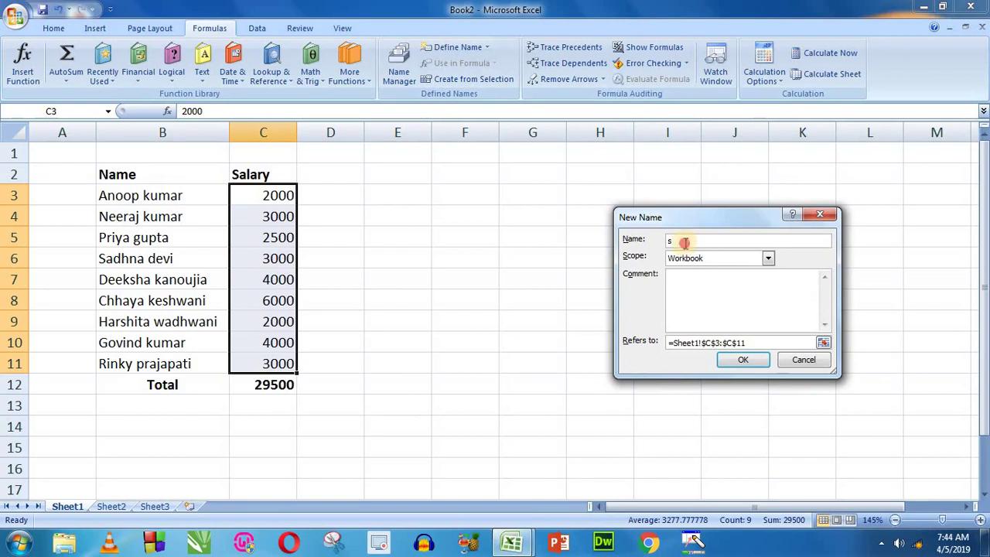
left_click(630, 245)
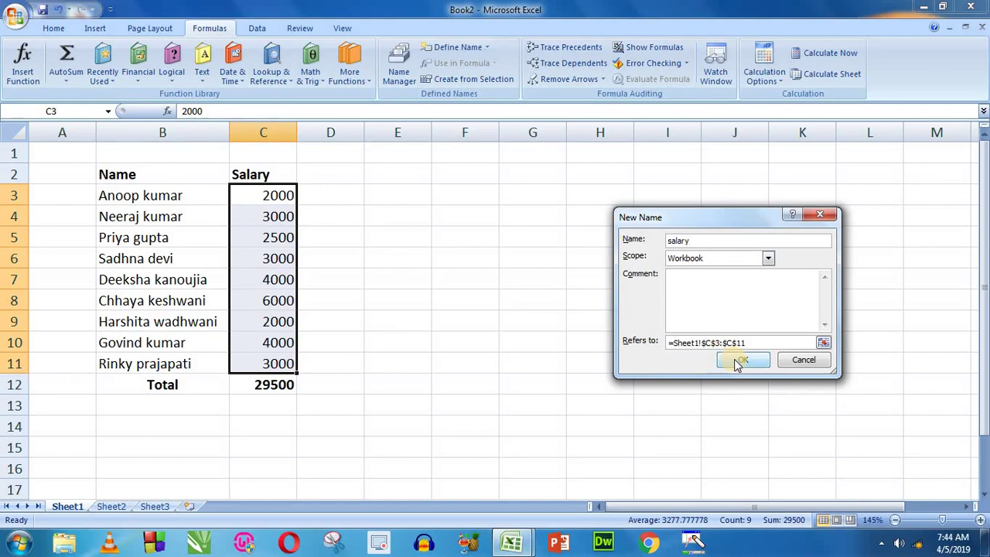
left_click(737, 362)
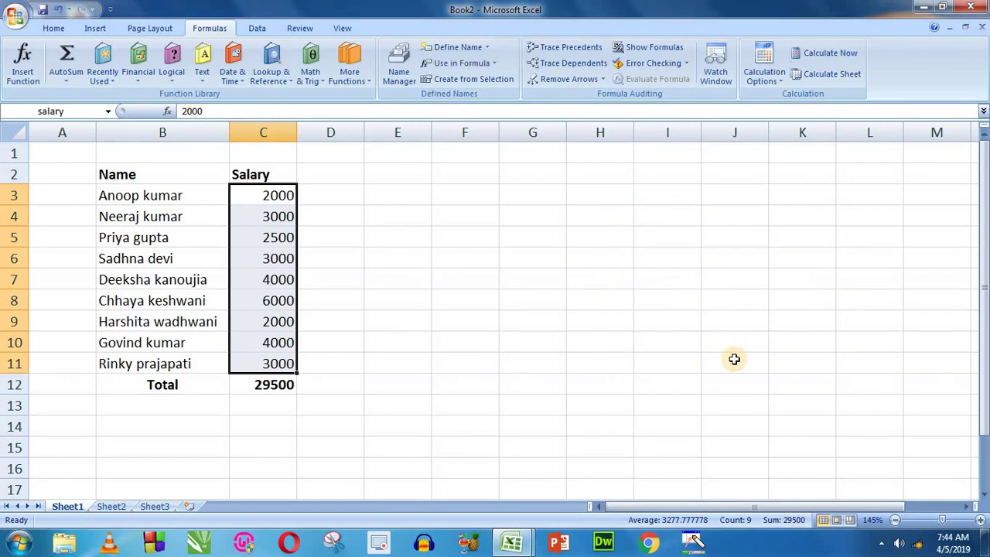
Step: Reselect C3:C11 to confirm its name, then reopen Define Name and cancel it
left_click(265, 195)
left_click_drag(267, 239, 267, 364)
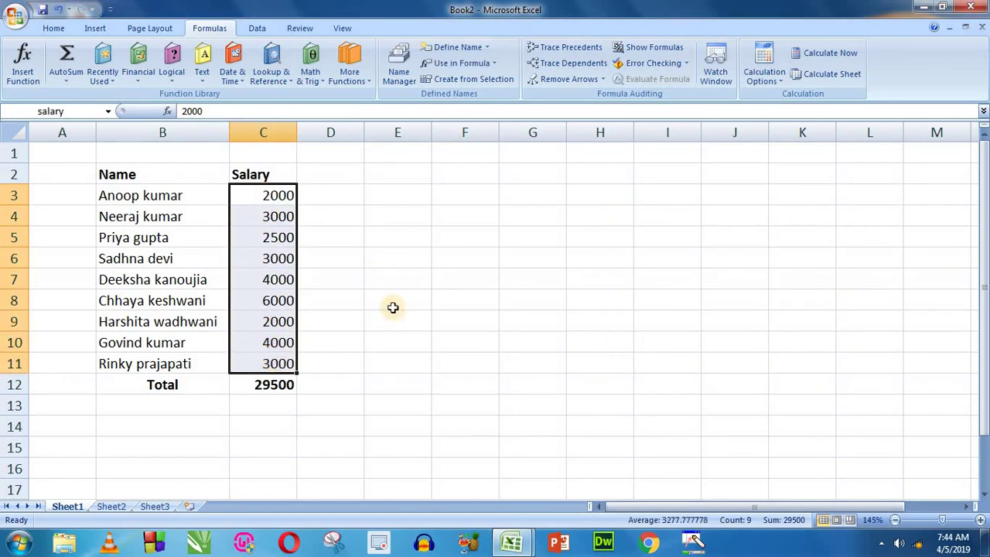
left_click(429, 252)
left_click_drag(266, 195, 266, 363)
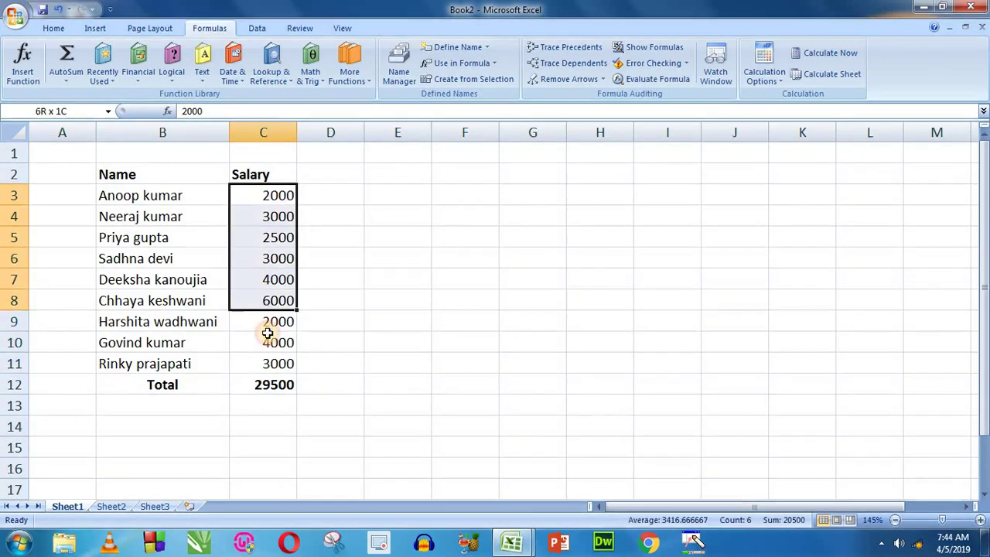
left_click(457, 48)
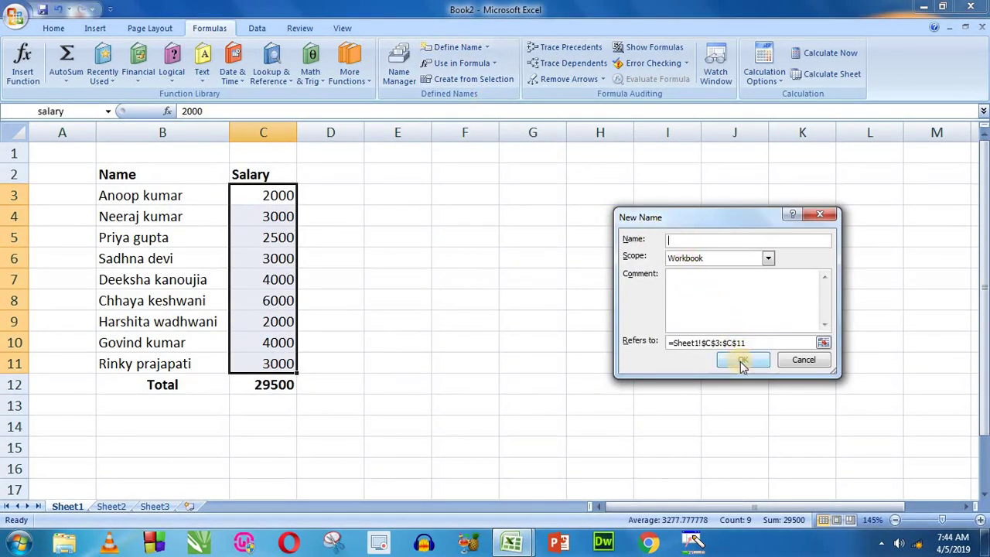
left_click(803, 359)
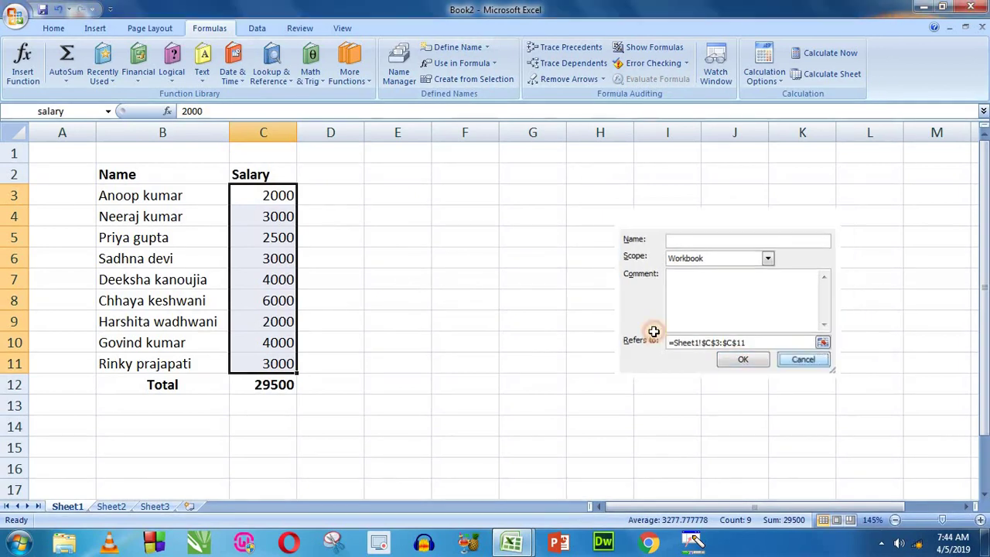
Step: Enter =SUM(salary) in E6, totalling the named salaries as 29500, and inspect the formula
left_click(424, 262)
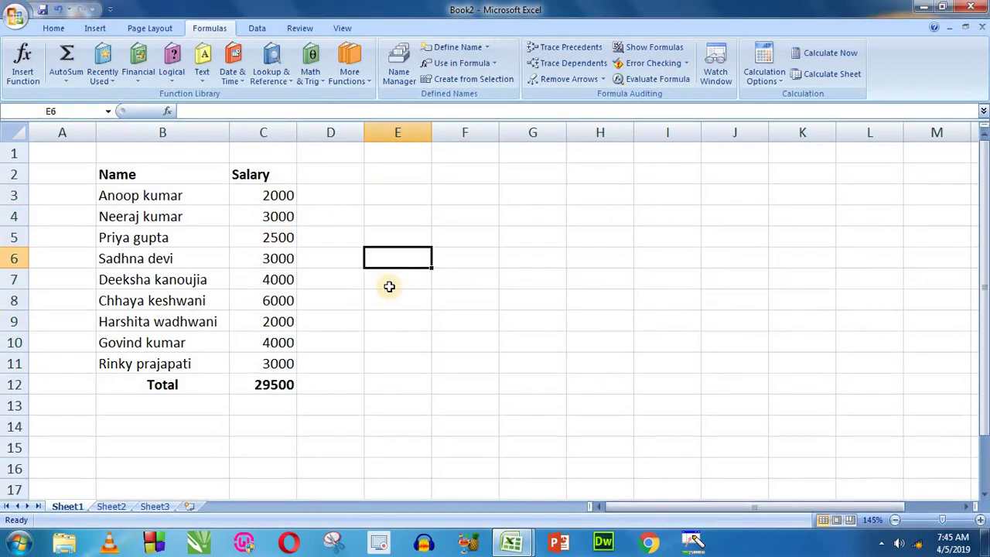
left_click_drag(275, 196, 274, 364)
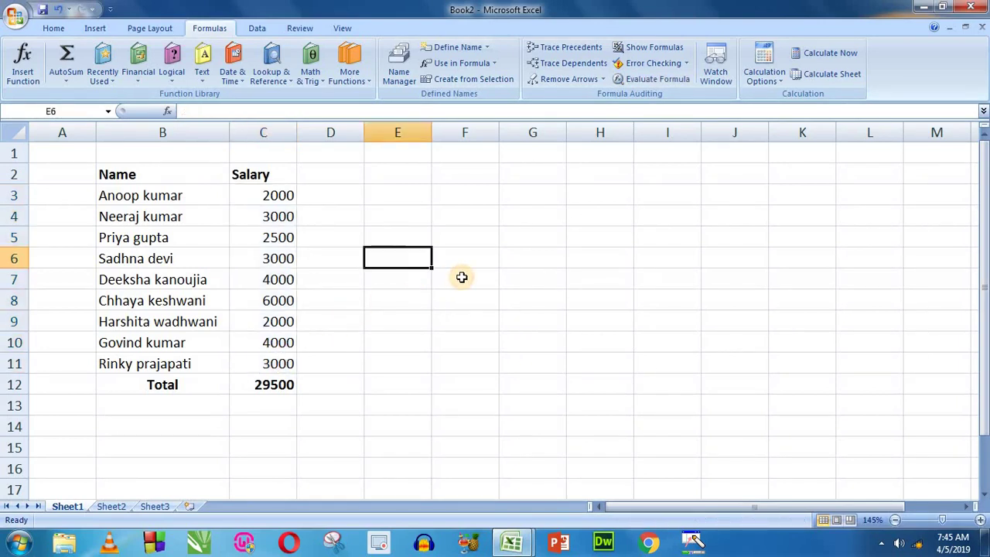
type("=sum")
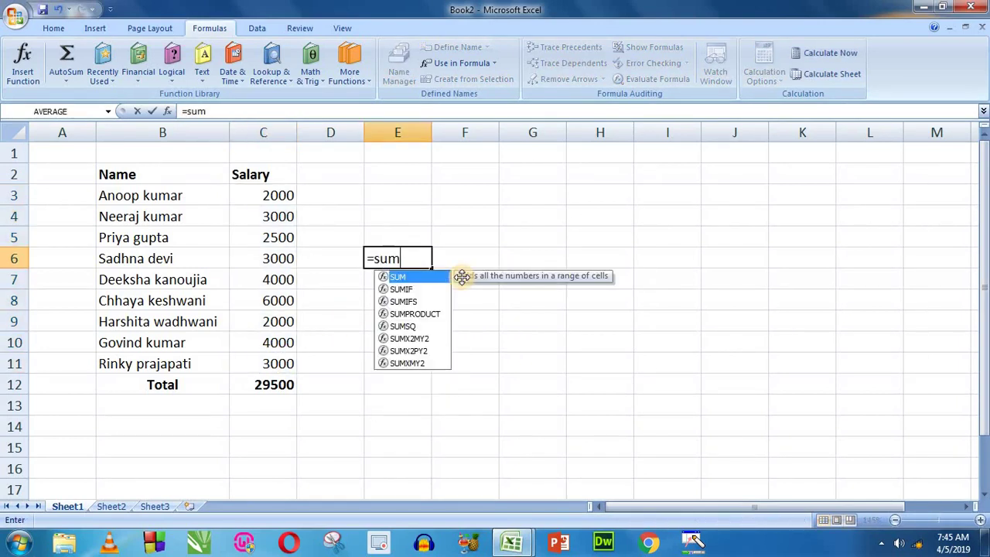
type("(")
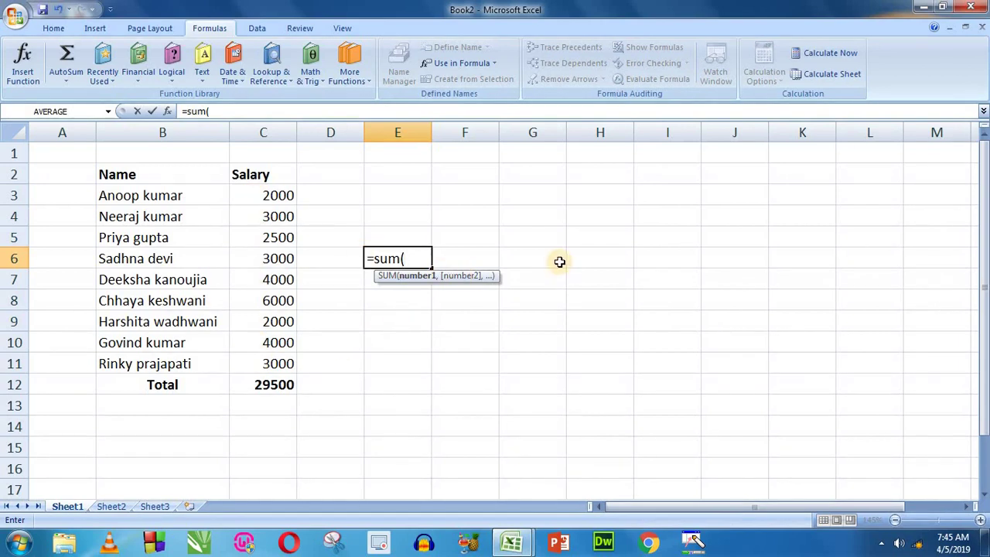
type("sala")
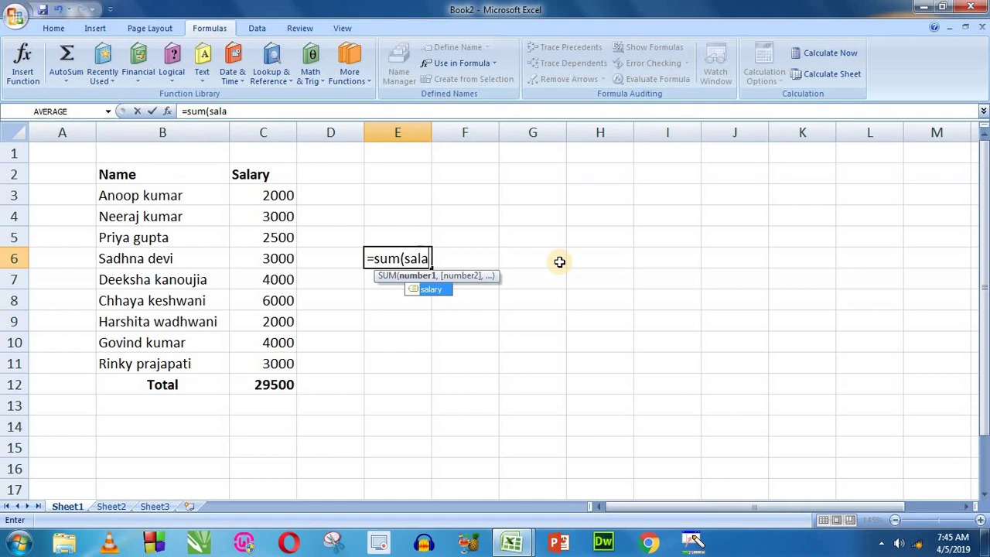
type("ry")
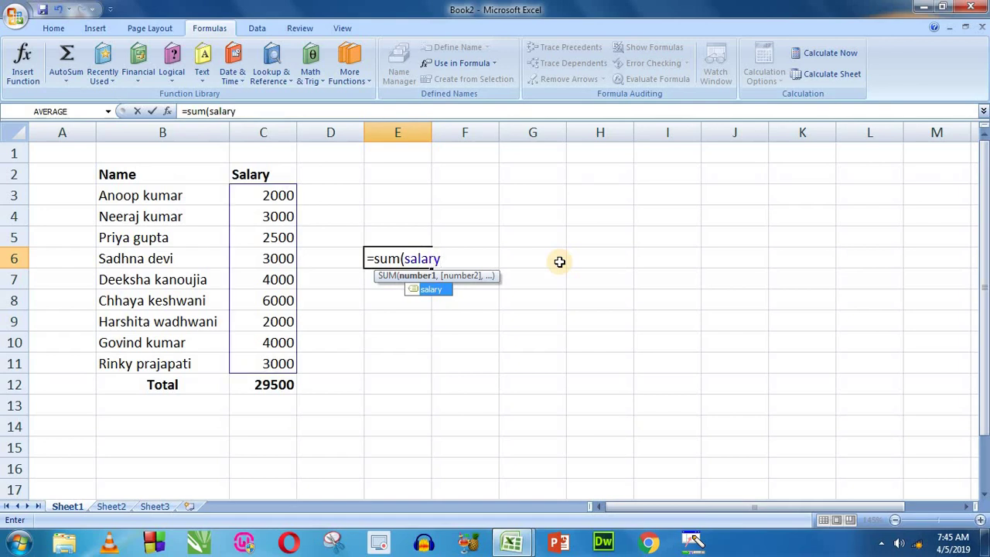
type(")")
key("Return")
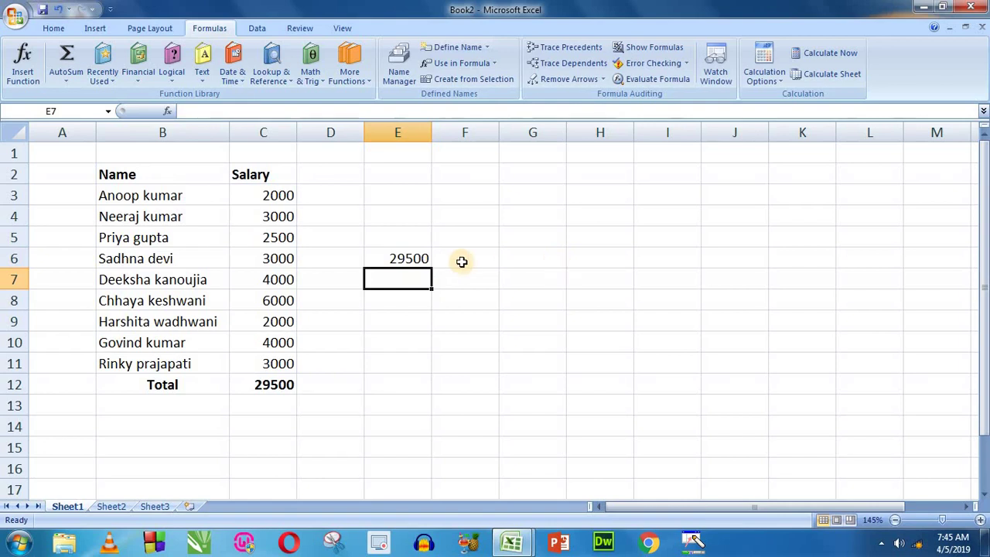
double_click(390, 258)
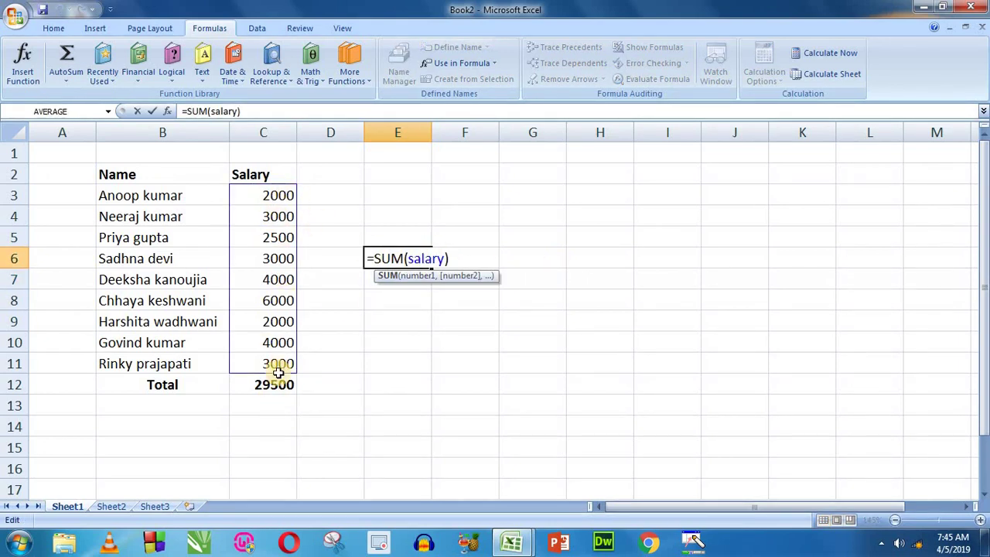
key("Return")
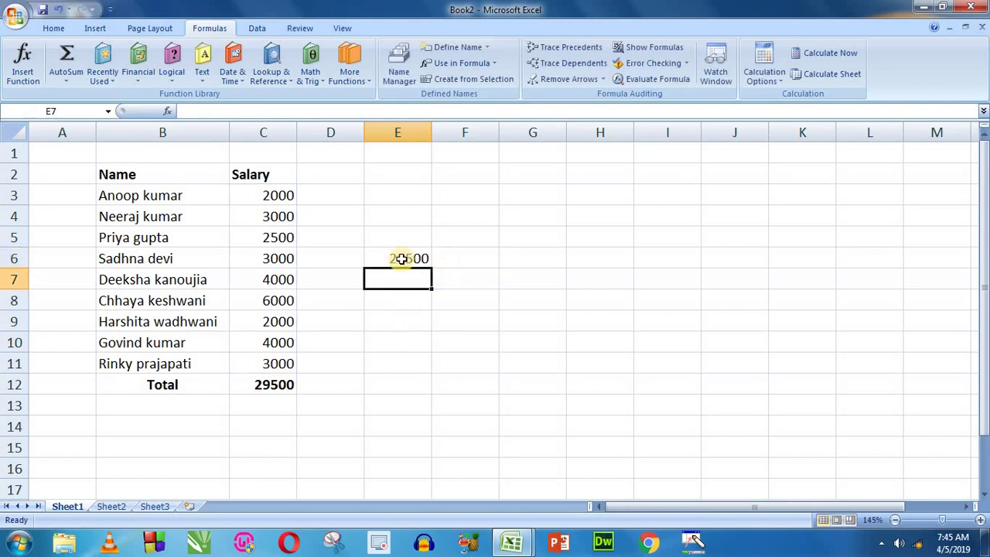
left_click(393, 258)
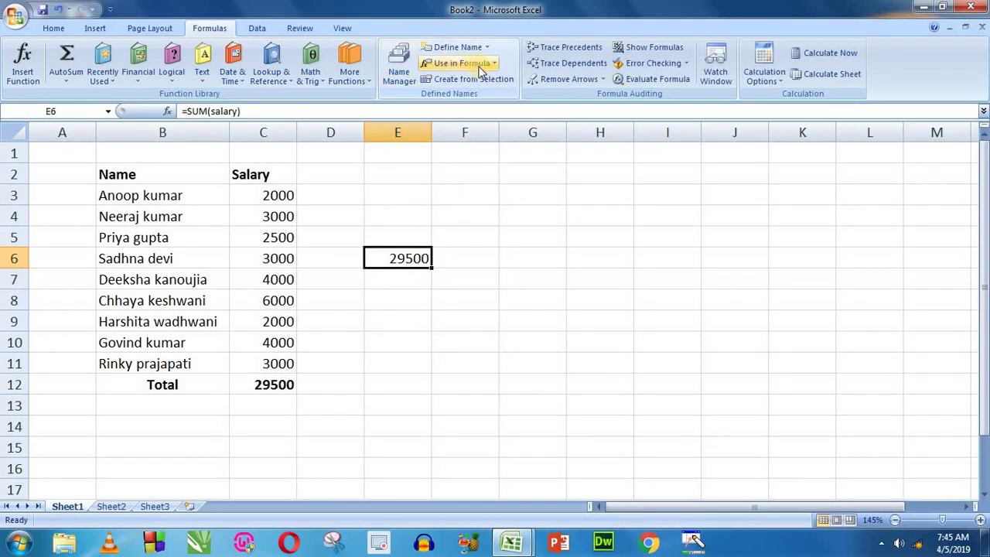
Step: Delete the =SUM(salary) total from E6 and cancel a stray entry
left_click(458, 258)
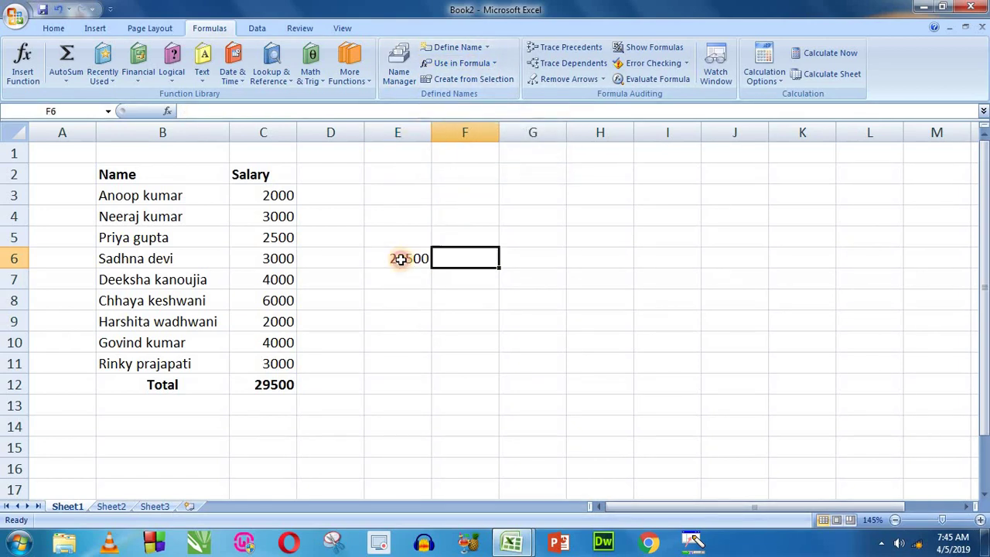
left_click(399, 258)
key("Delete")
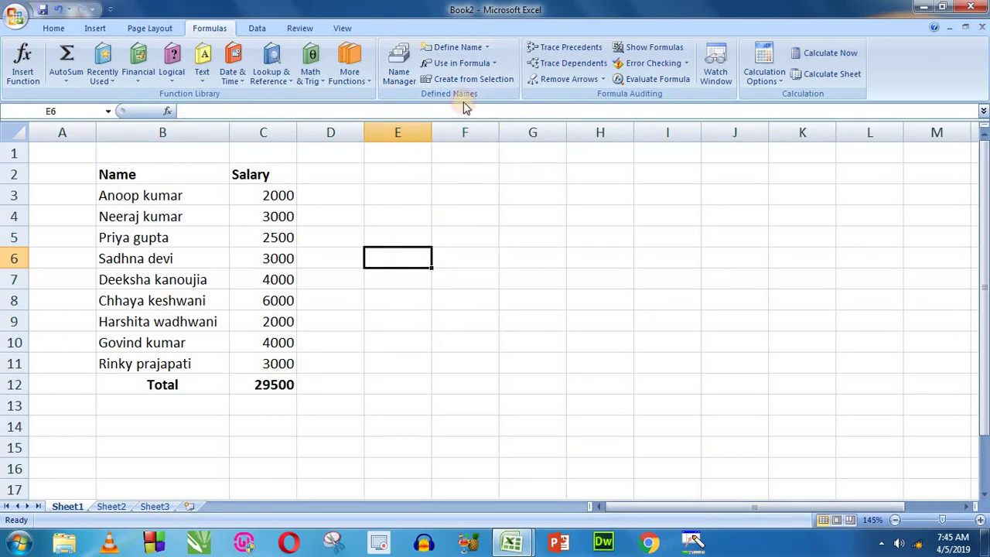
type("=")
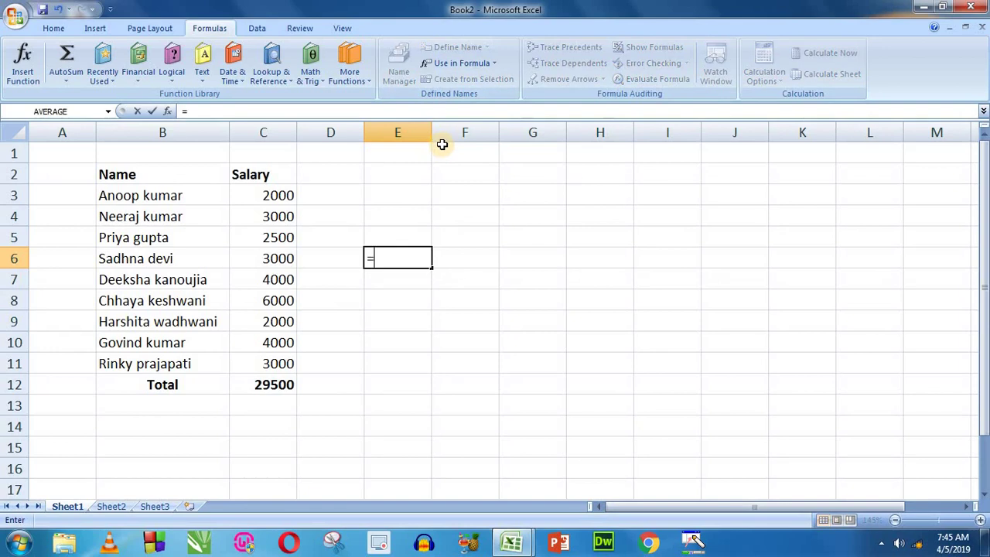
key("Escape")
key("Return")
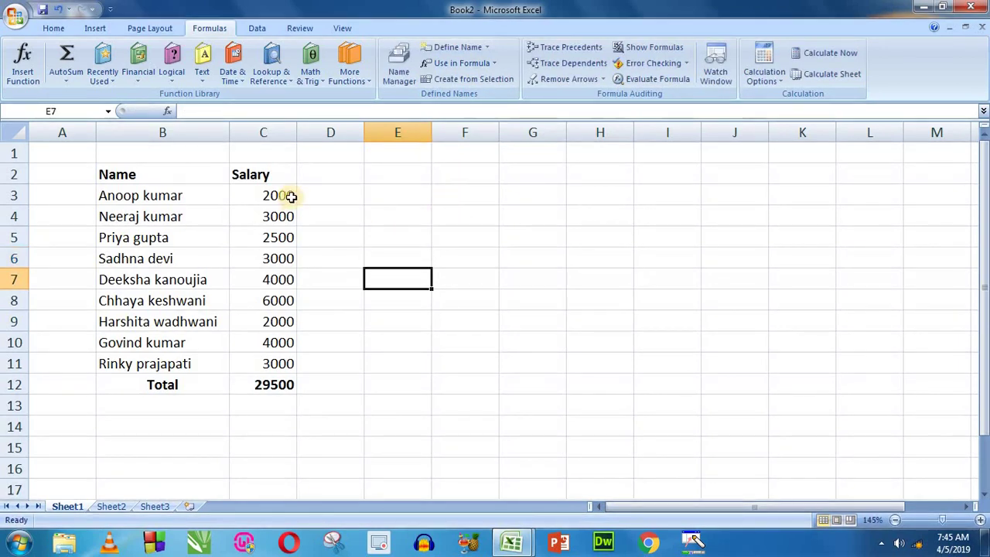
Step: With E6 selected, browse the Use in Formula names list without inserting anything
left_click_drag(287, 195, 298, 343)
left_click(409, 259)
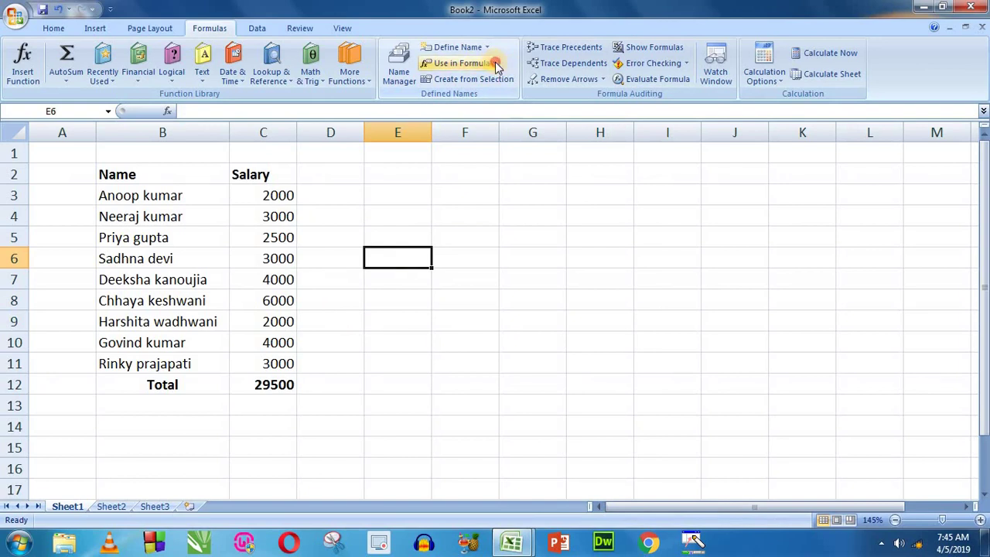
left_click(497, 65)
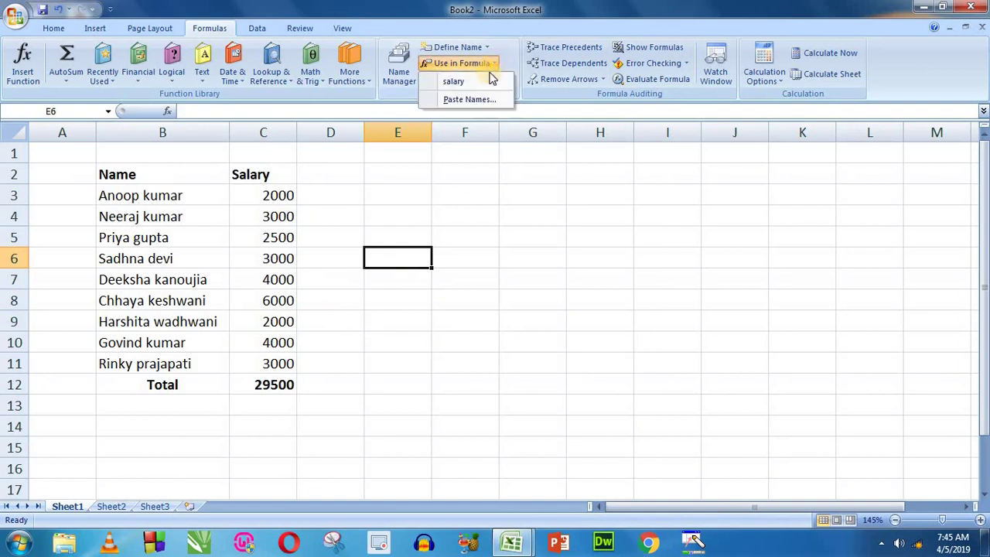
left_click(449, 83)
Step: Type =sum( in E6, insert the salary name from Use in Formula, then erase the entry
left_click(397, 254)
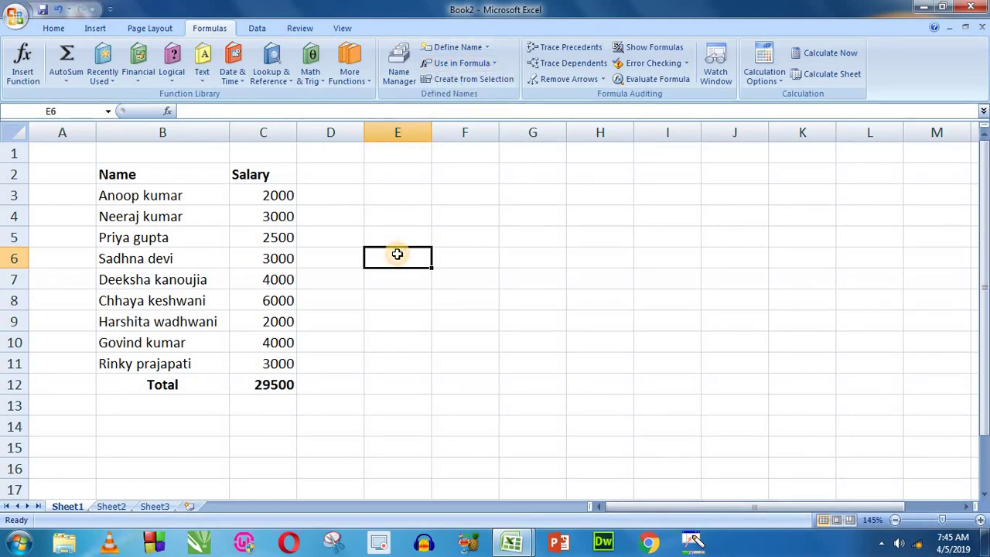
type("=sum")
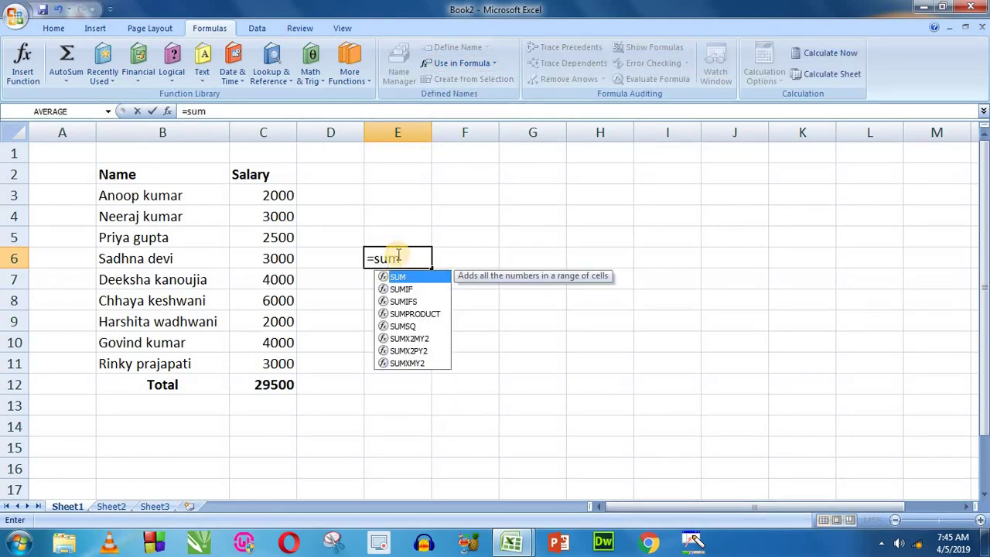
type("(")
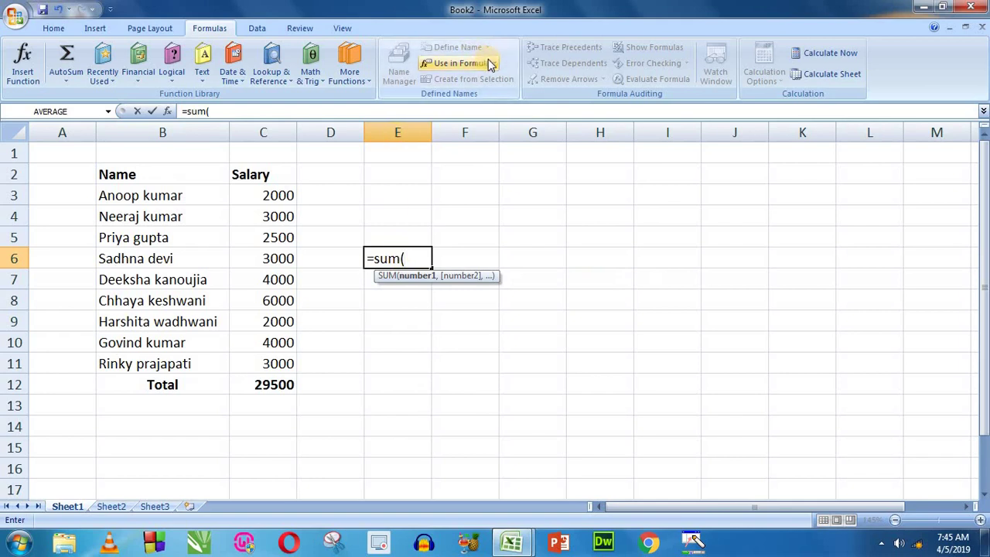
left_click(495, 64)
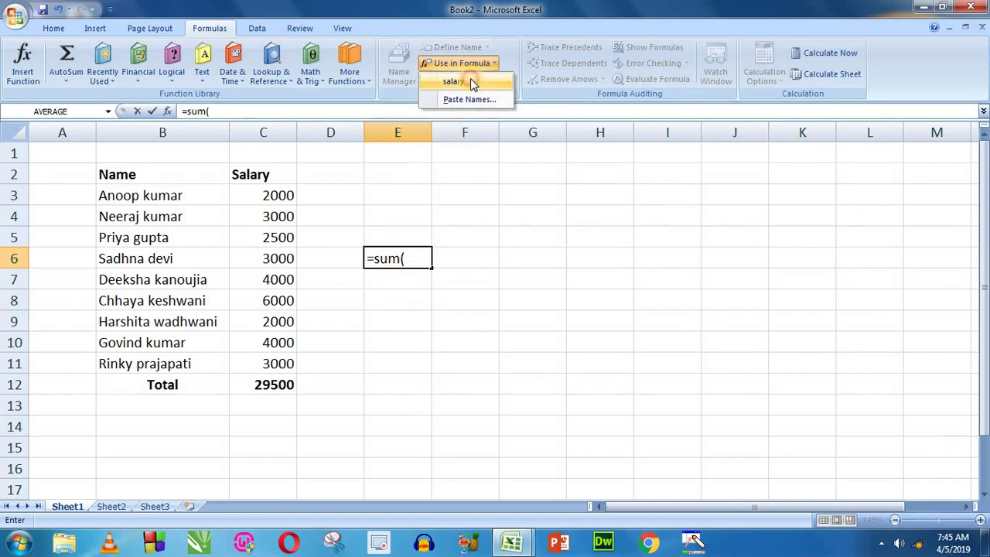
left_click(471, 78)
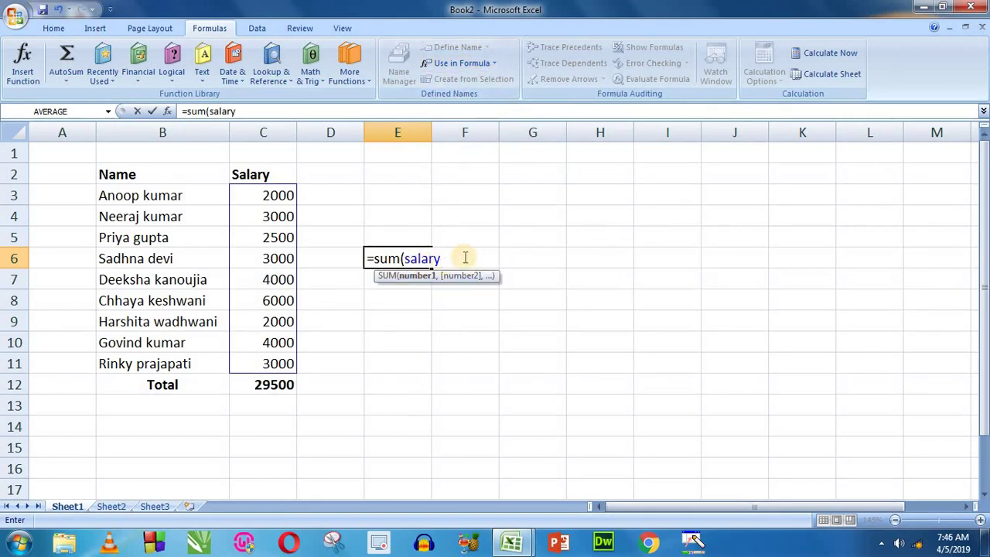
key("BackSpace")
key("BackSpace")
key("BackSpace")
key("BackSpace")
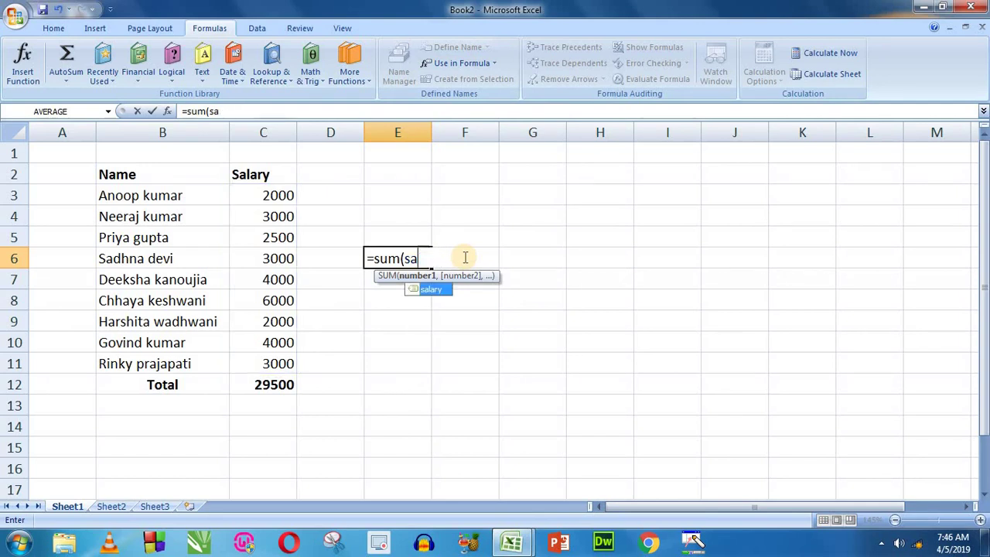
key("BackSpace")
key("BackSpace")
key("BackSpace")
key("Return")
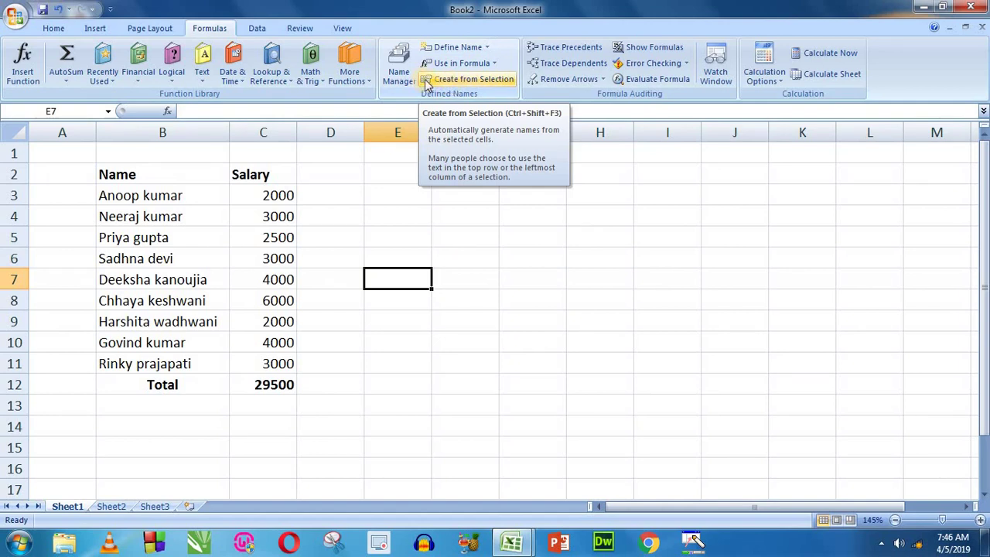
left_click(410, 238)
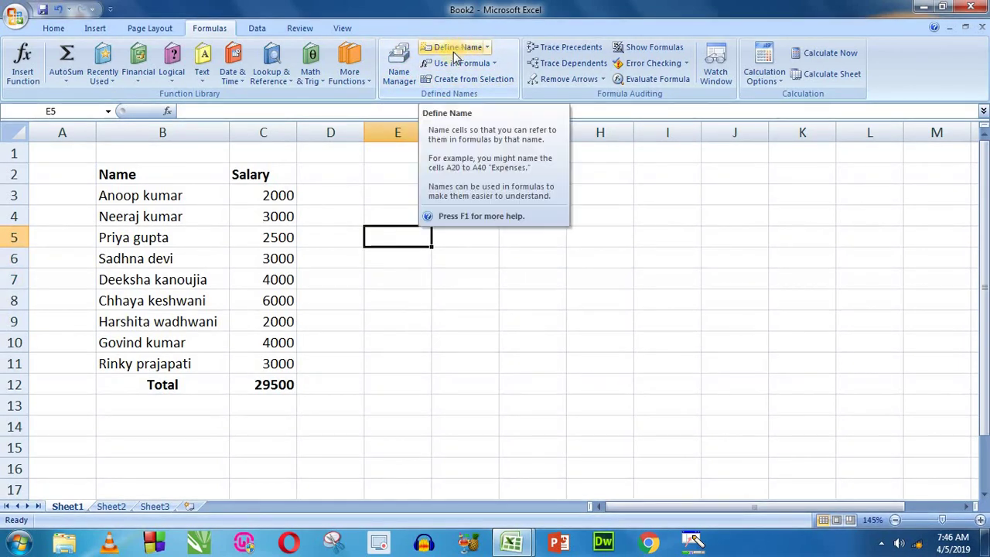
left_click(400, 69)
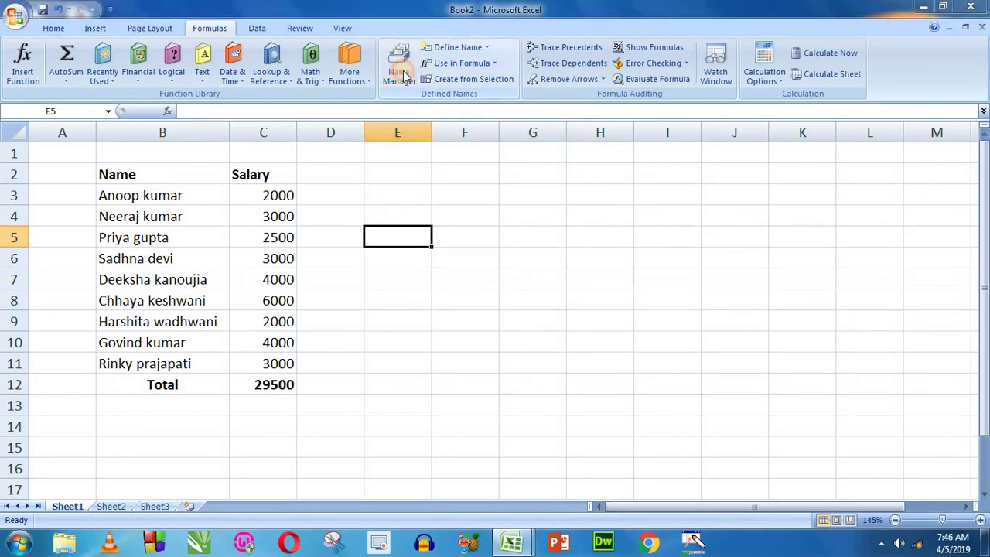
left_click_drag(574, 152, 520, 171)
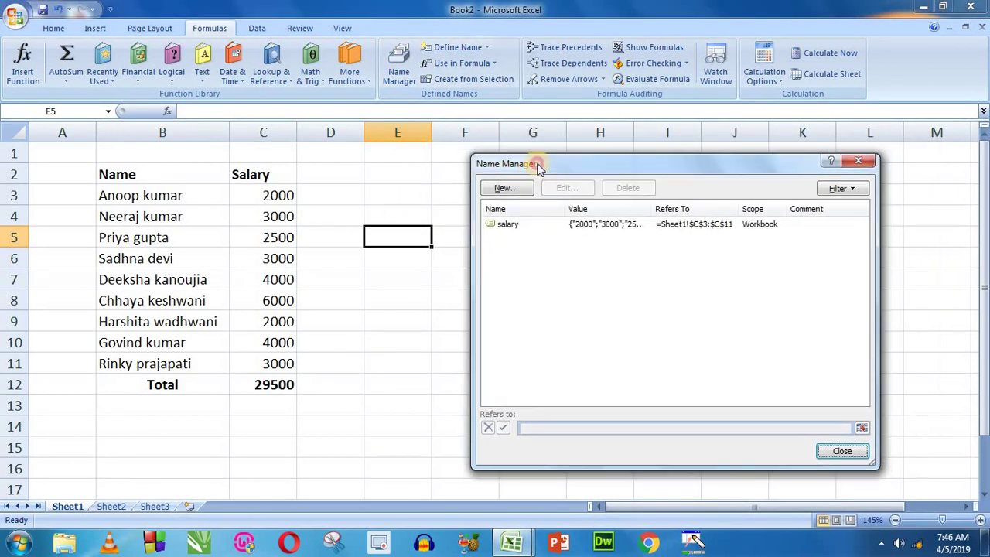
left_click(510, 223)
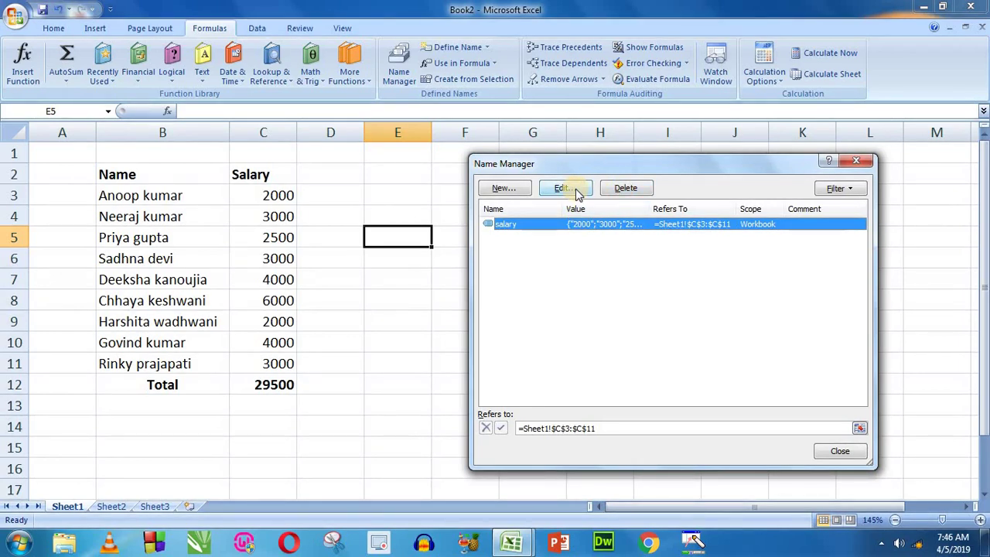
left_click(517, 192)
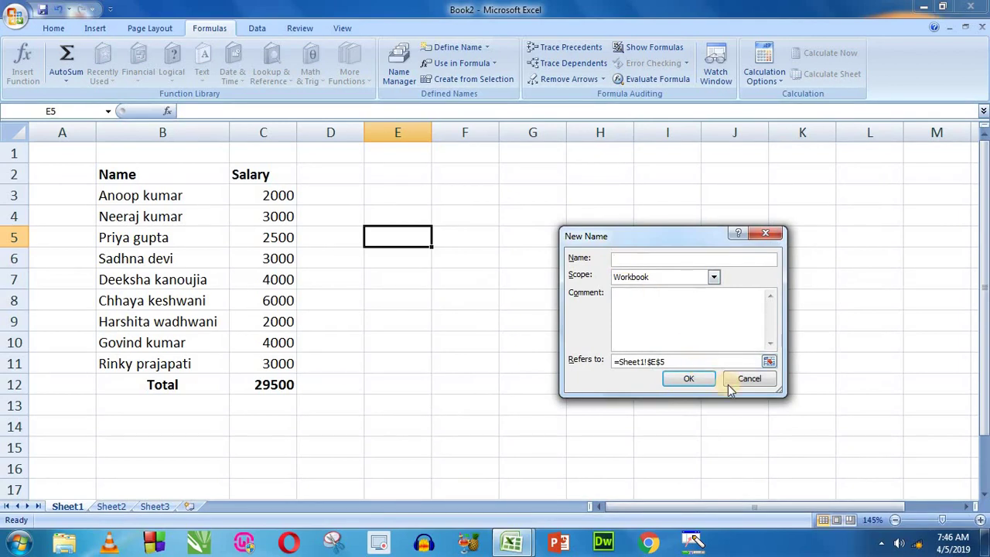
left_click(743, 381)
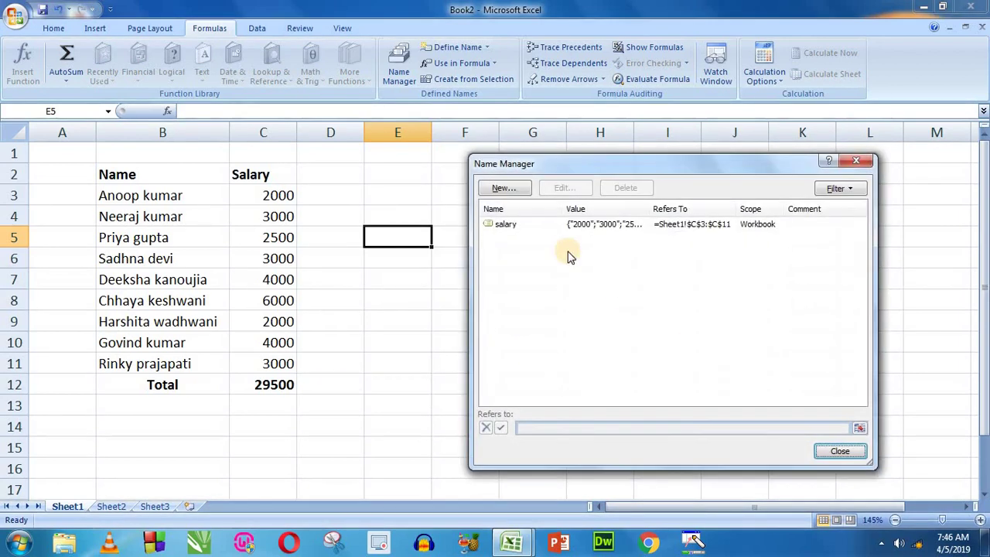
left_click(532, 227)
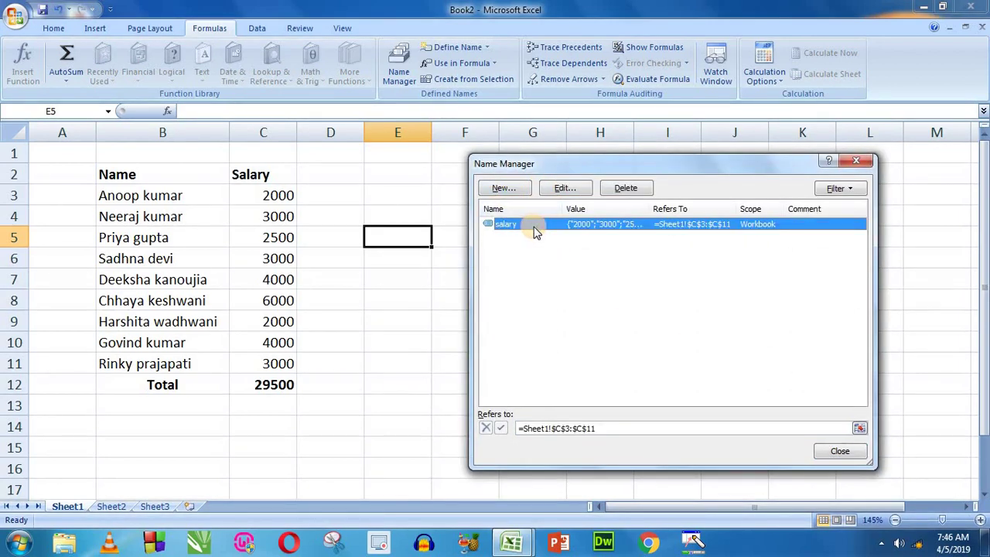
left_click(566, 190)
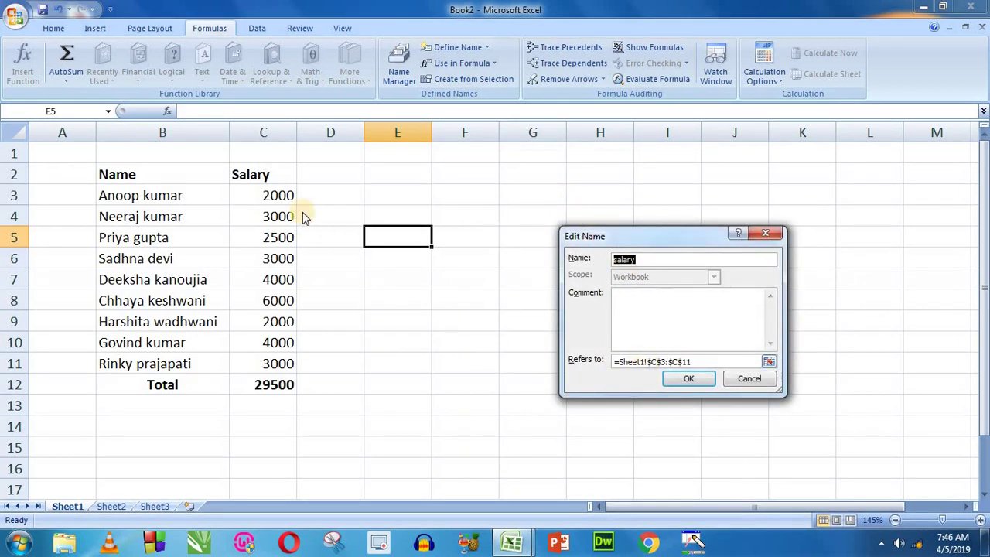
left_click(747, 379)
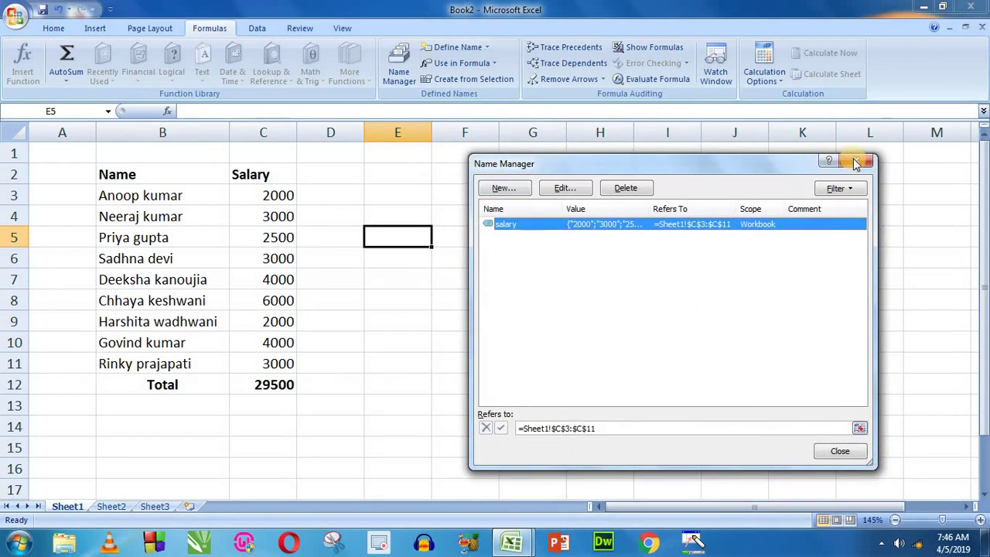
key("Escape")
left_click(507, 197)
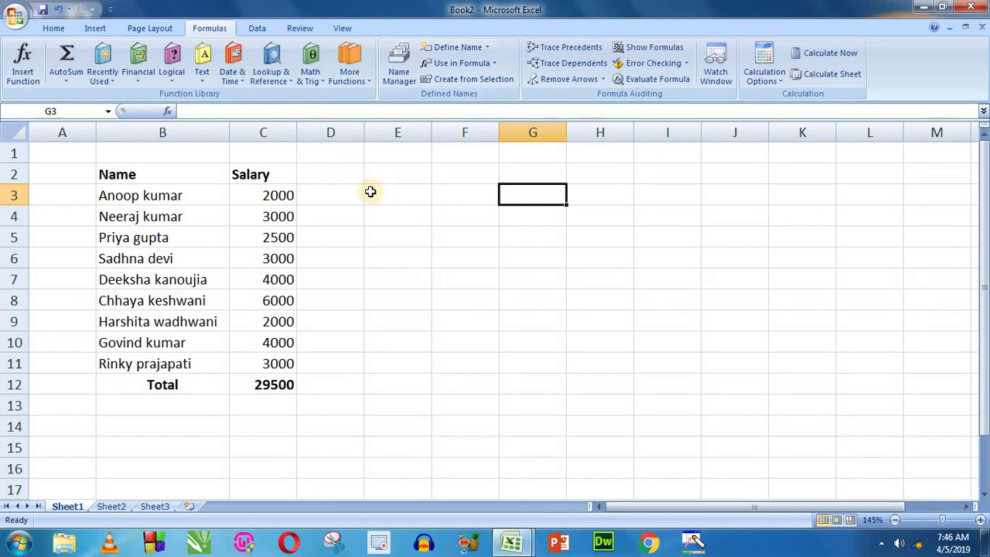
Step: Give the block E3:G7 the name 'a'
left_click_drag(371, 192, 538, 274)
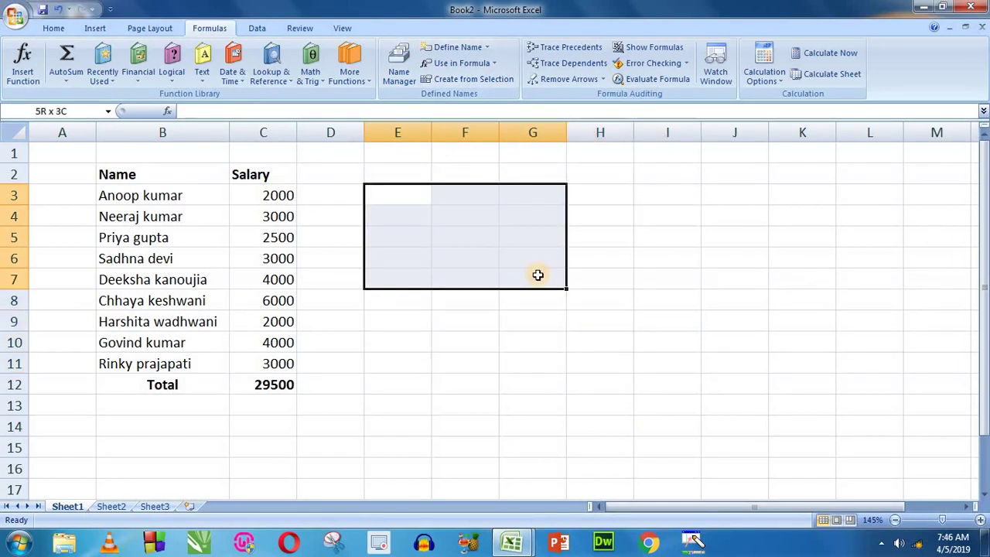
left_click(455, 47)
type("a")
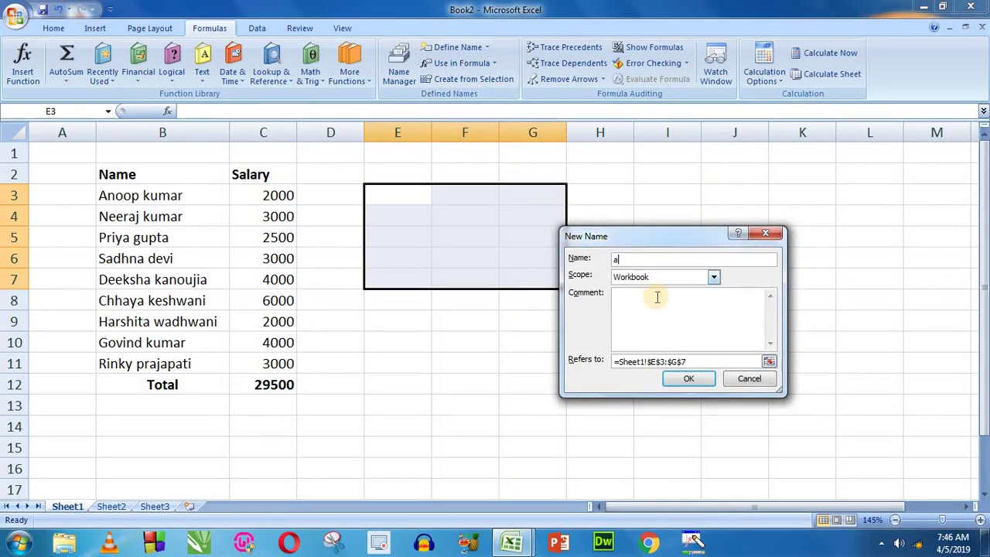
left_click(689, 379)
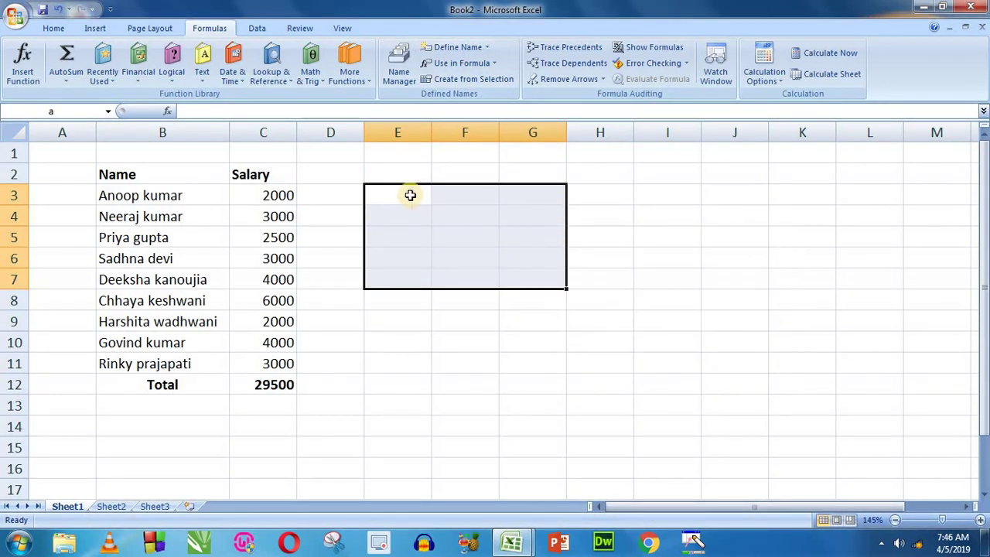
Step: Type scratch numbers 5 and 456 into cells within E3:G7, including F4 and E4
left_click_drag(409, 194, 534, 280)
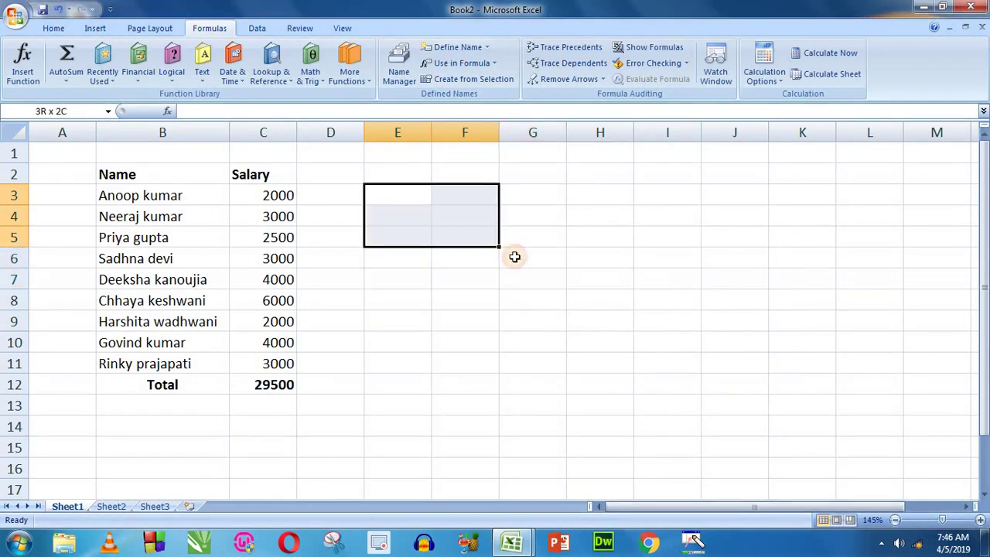
left_click(488, 224)
type("5")
key("Return")
key("Return")
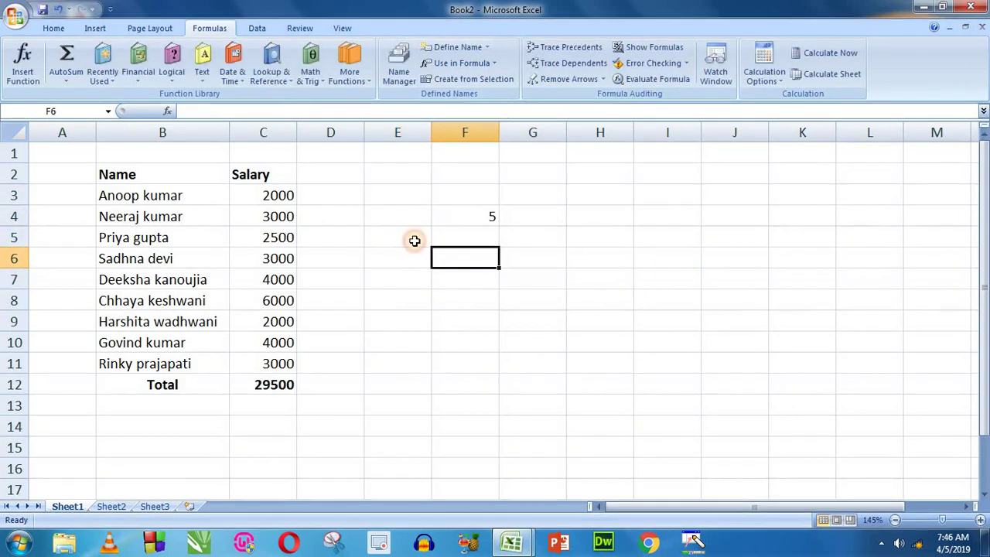
type("456")
left_click(411, 239)
left_click(413, 209)
type("456")
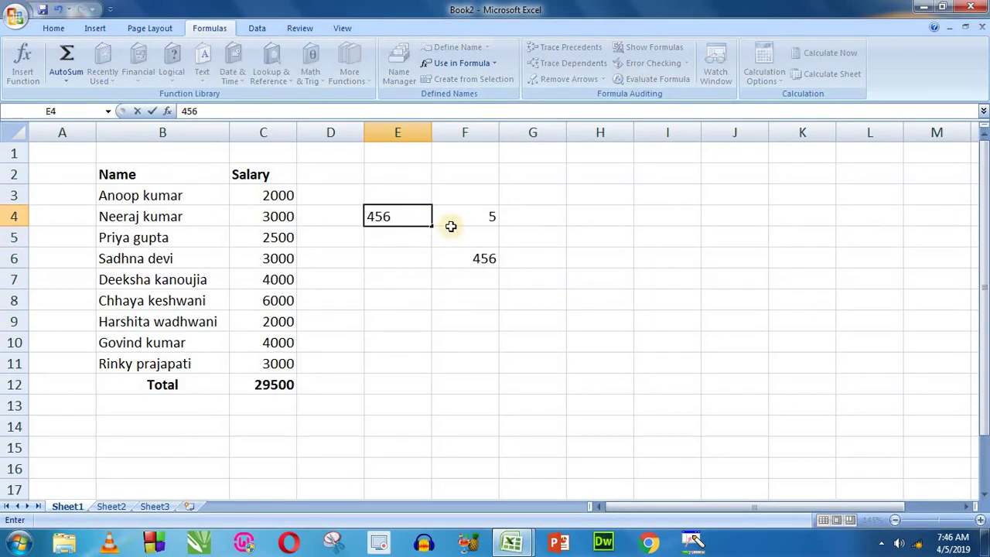
left_click(676, 264)
Step: Select E3:G7 and delete all its scratch values
left_click_drag(409, 199, 548, 284)
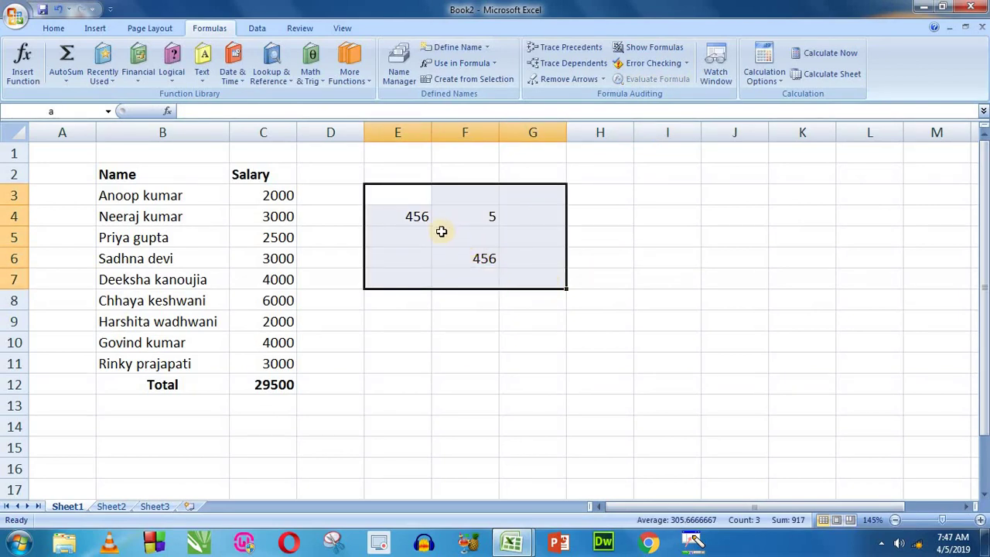
key("Delete")
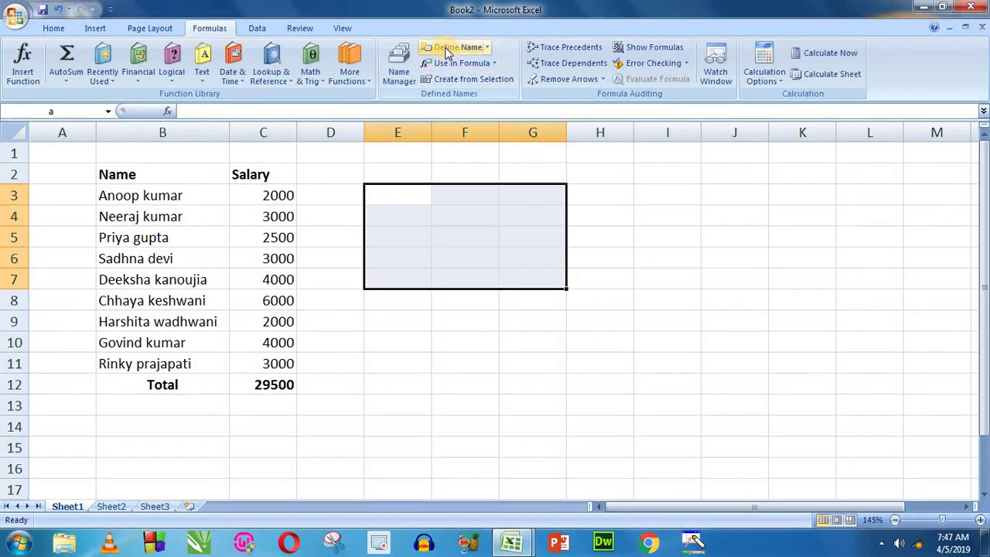
left_click(411, 199)
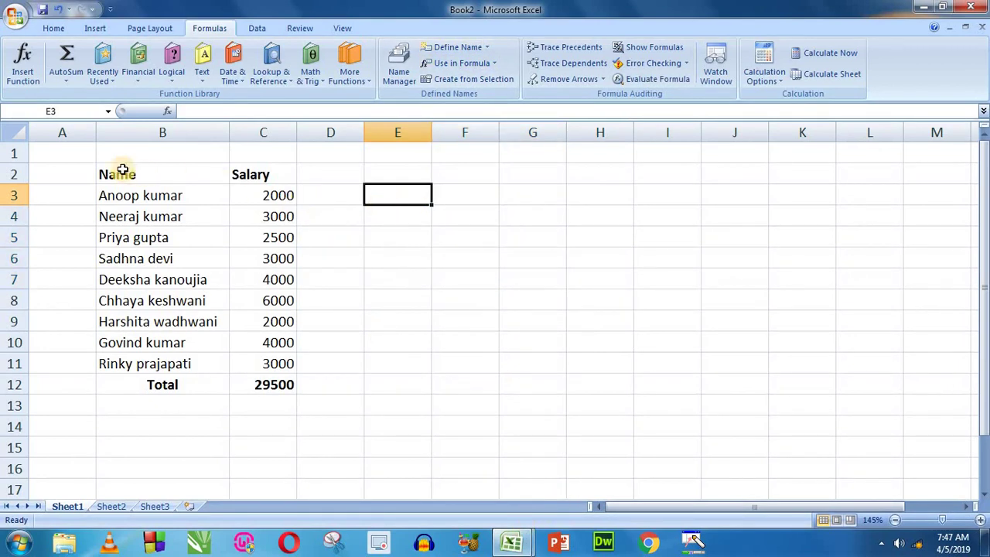
left_click(438, 224)
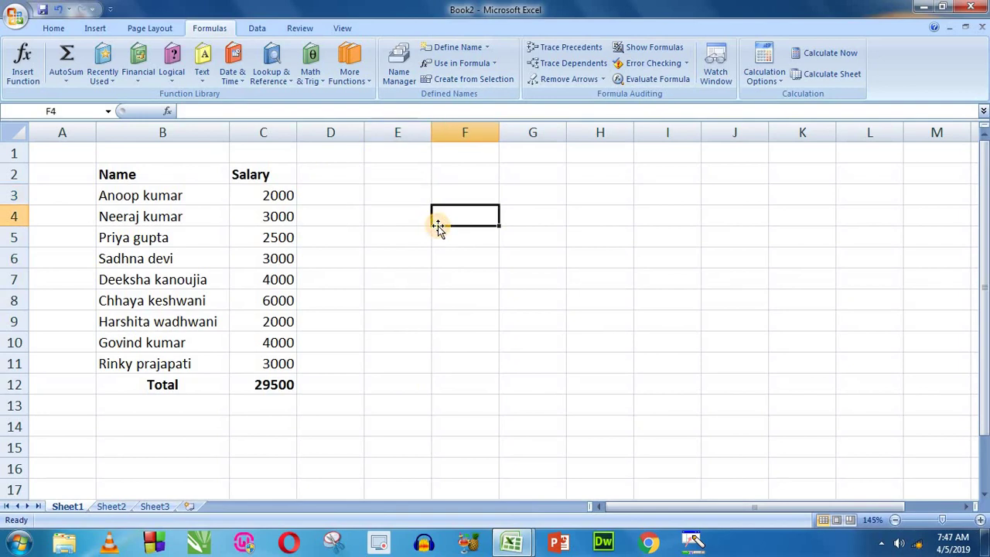
scroll(437, 225, "down", 1)
scroll(438, 225, "up", 1)
scroll(438, 227, "down", 1)
scroll(425, 225, "up", 1)
mouse_move(80, 155)
left_mouse_down()
mouse_move(317, 295)
mouse_move(828, 549)
mouse_move(689, 272)
left_mouse_up()
left_click(689, 272)
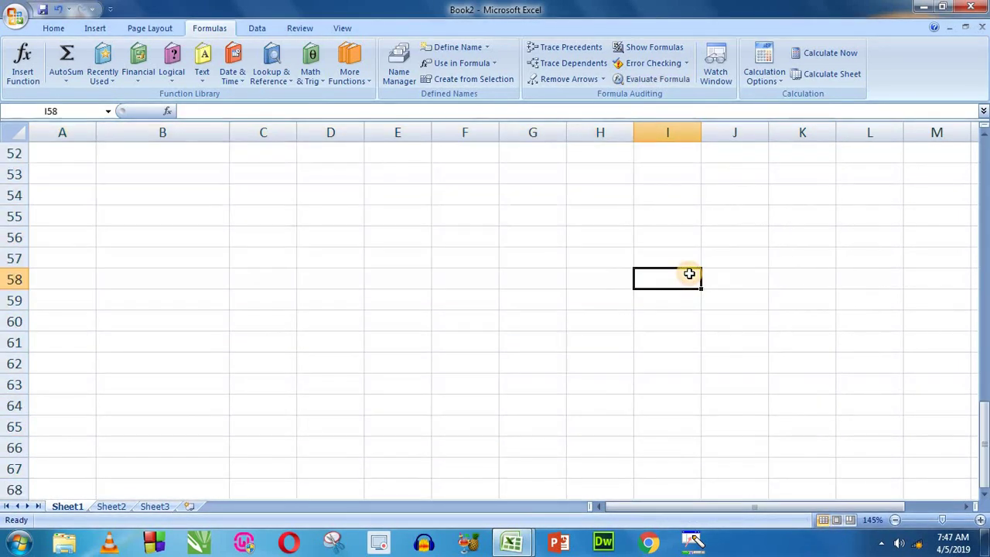
scroll(689, 273, "up", 5)
scroll(692, 274, "up", 3)
left_click_drag(983, 379, 982, 146)
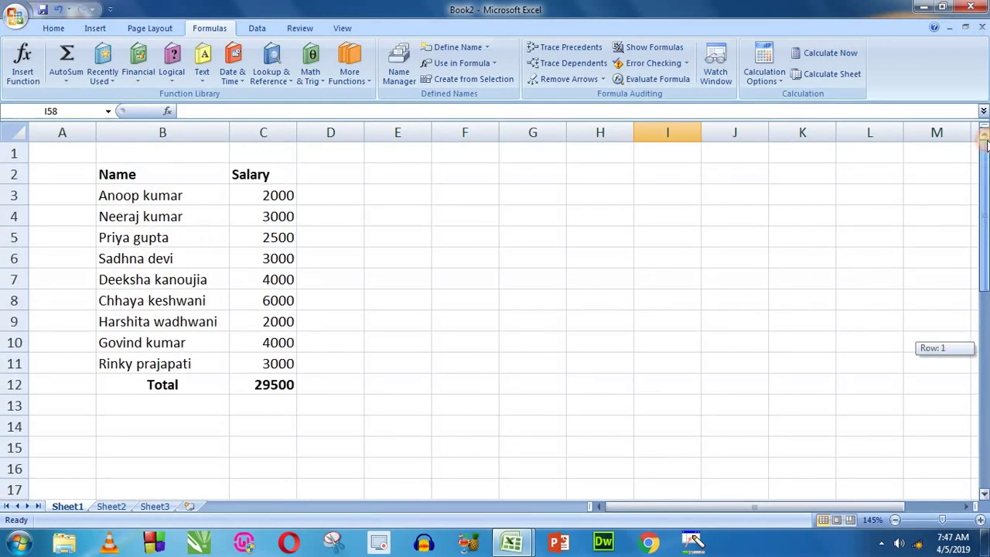
left_click(357, 258)
left_click_drag(68, 165, 463, 365)
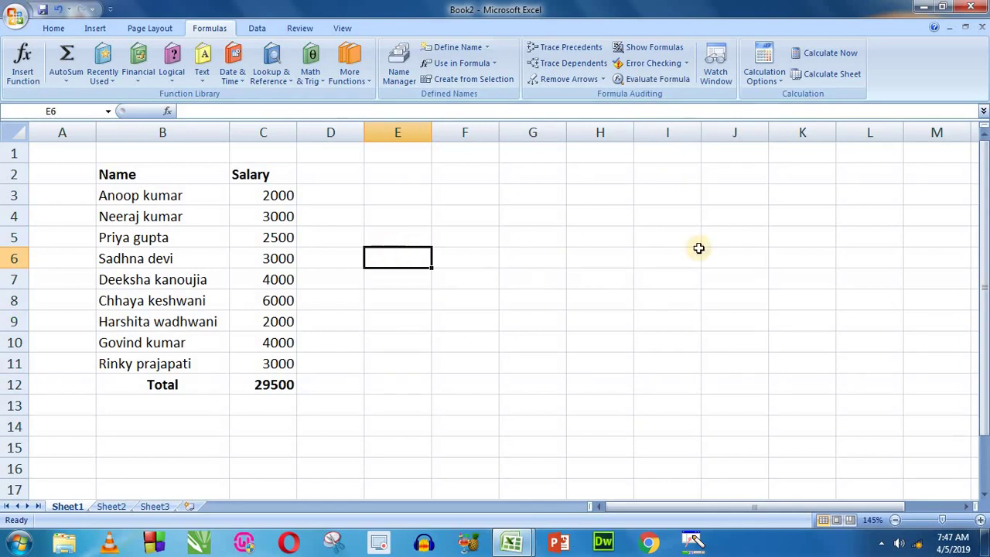
left_click_drag(982, 244, 982, 244)
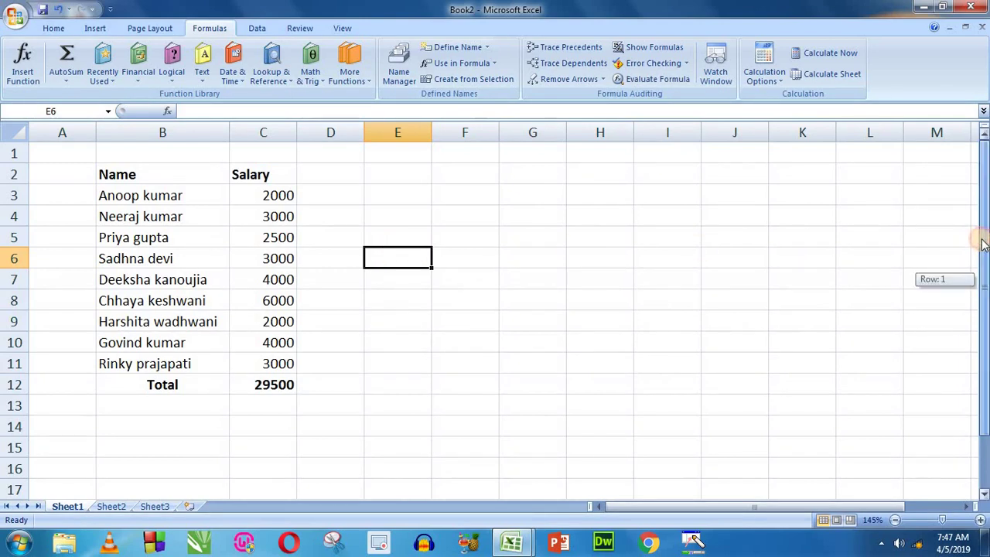
left_click(542, 239)
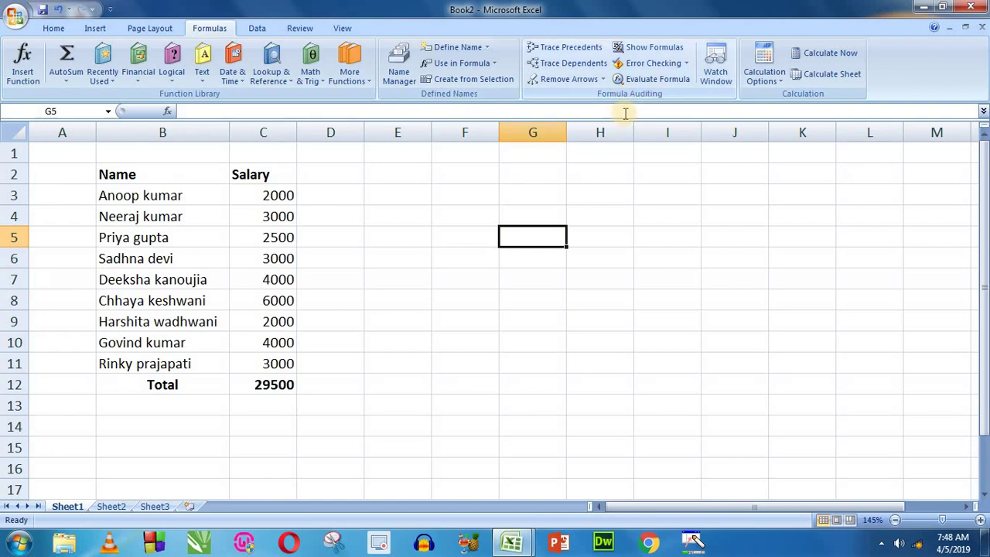
Step: Trace the precedents of the C12 total, showing an arrow from C3:C11
left_click(263, 385)
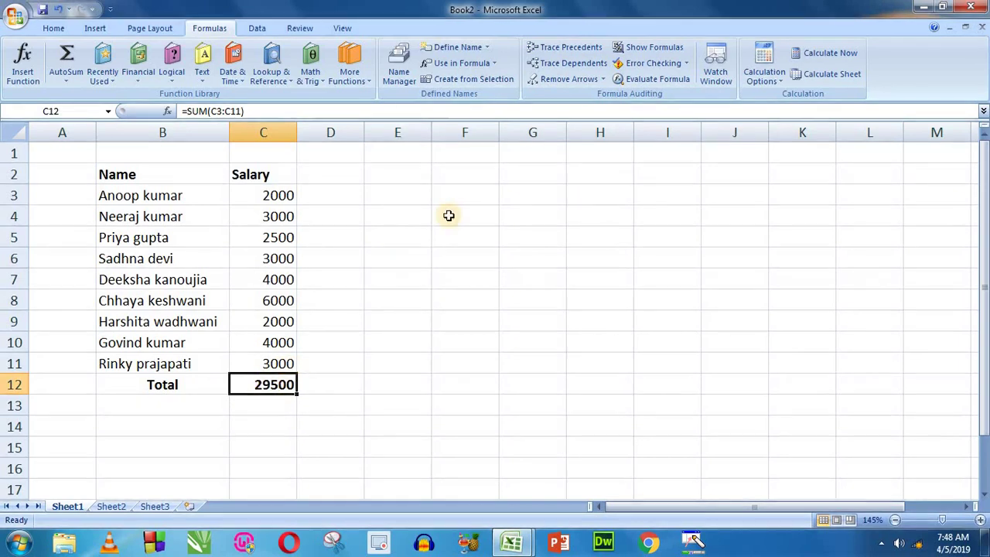
left_click(564, 47)
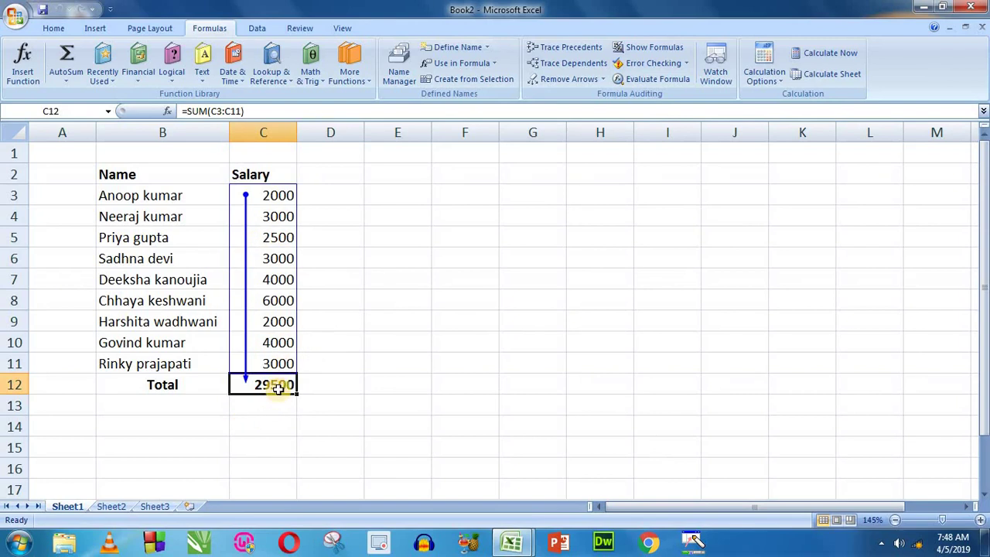
left_click(446, 242)
Step: Type sample numbers 20, 50, 5, 45, 5 and 5 into scattered cells including F5, L4, J8 and G11
type("2")
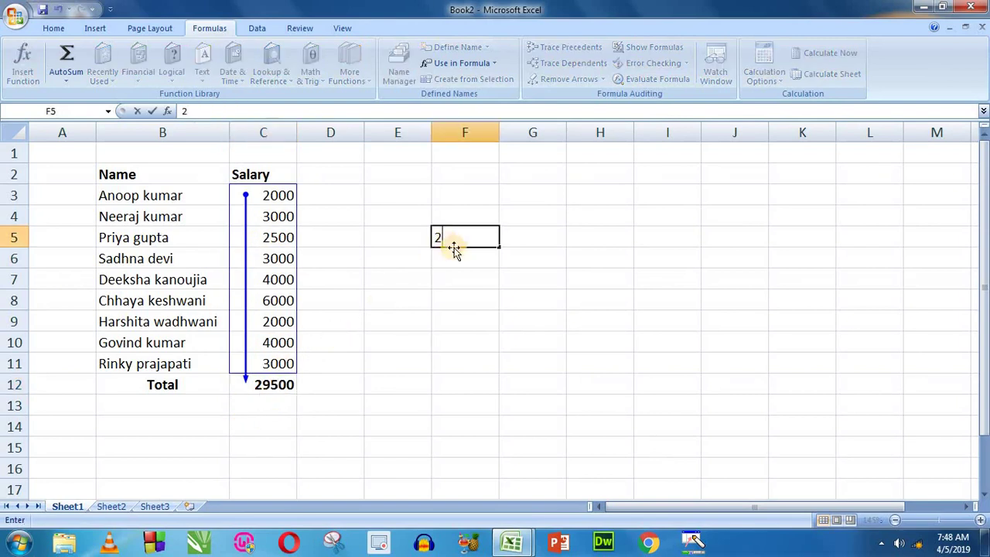
type("0")
left_click(669, 232)
type("50")
left_click(880, 220)
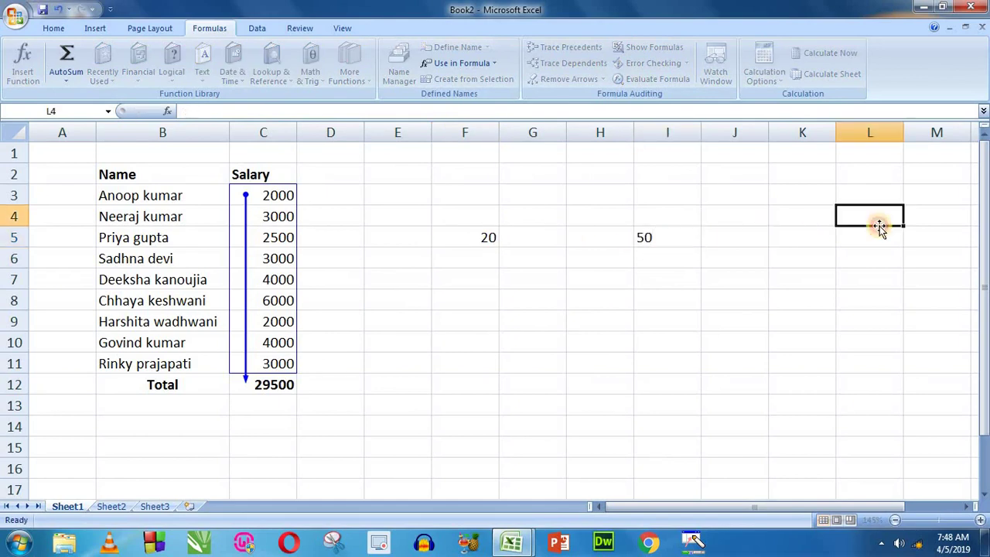
type("5")
left_click(766, 308)
type("45")
left_click(529, 362)
type("5")
left_click(483, 320)
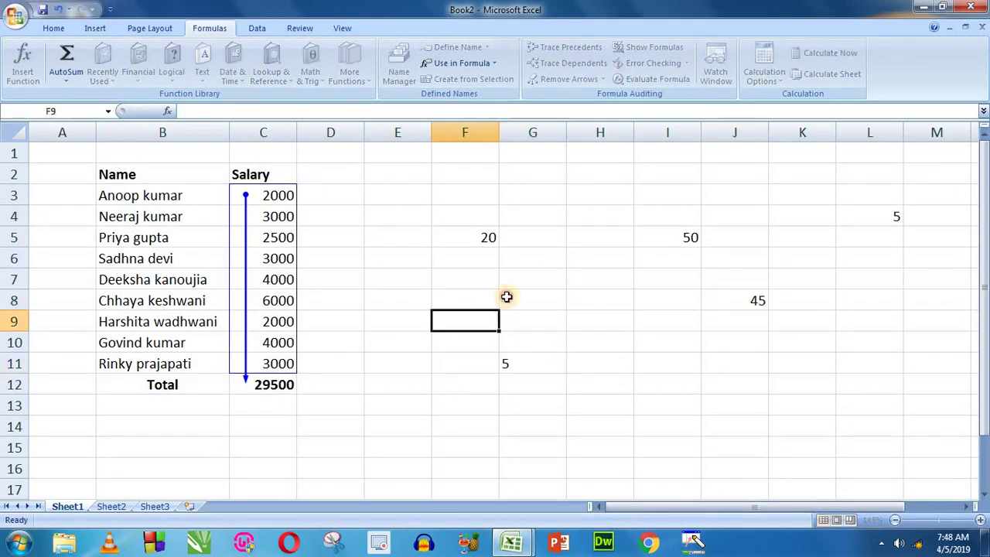
type("5")
Step: Build =F5+J8+L4+G11 in H8, giving 75
left_click(610, 300)
type("=")
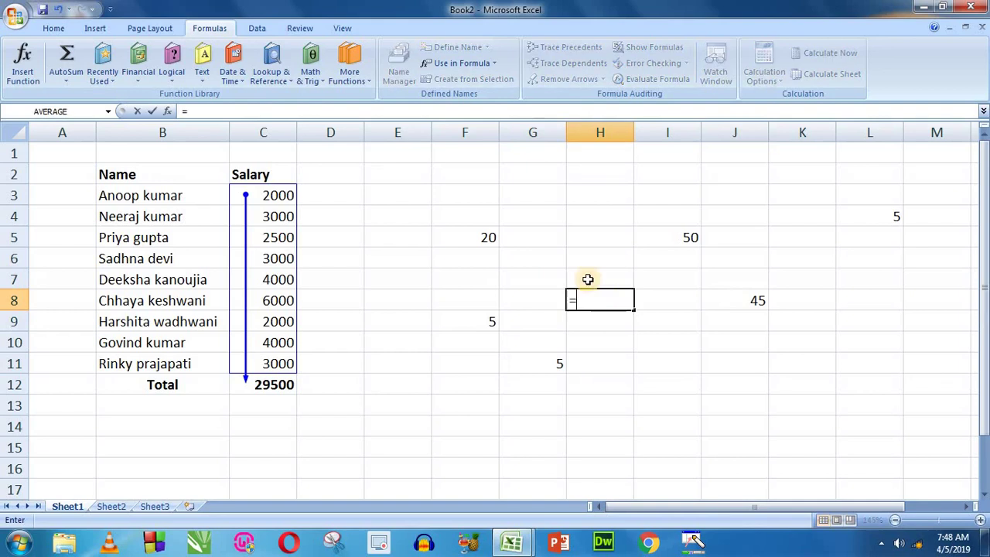
left_click(491, 239)
type("+")
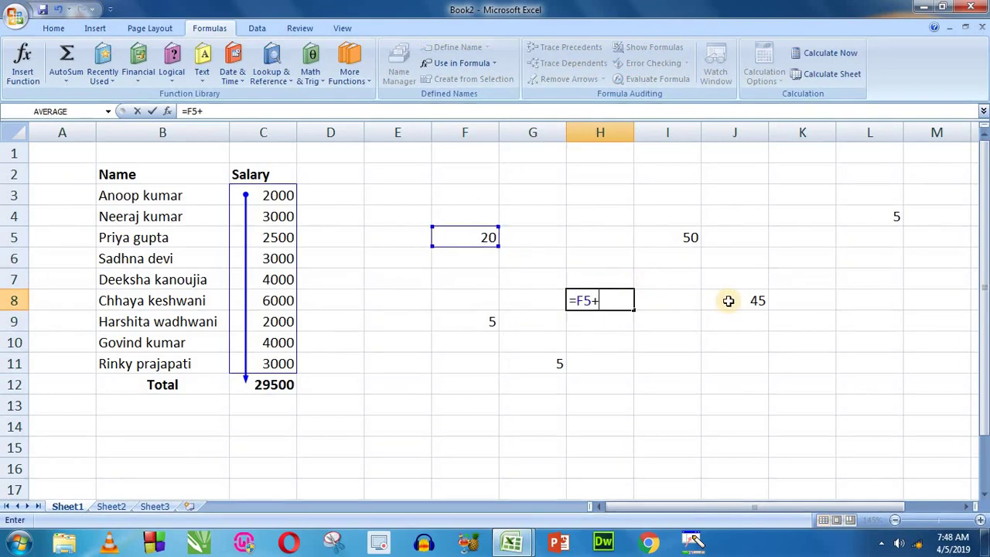
left_click(729, 301)
type("+")
left_click(883, 213)
type("+")
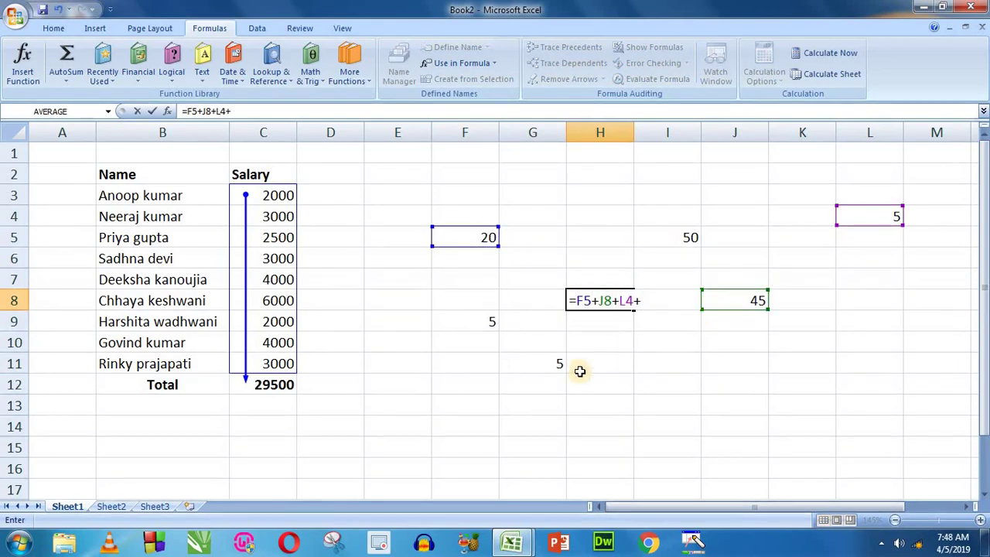
left_click(545, 372)
key("Return")
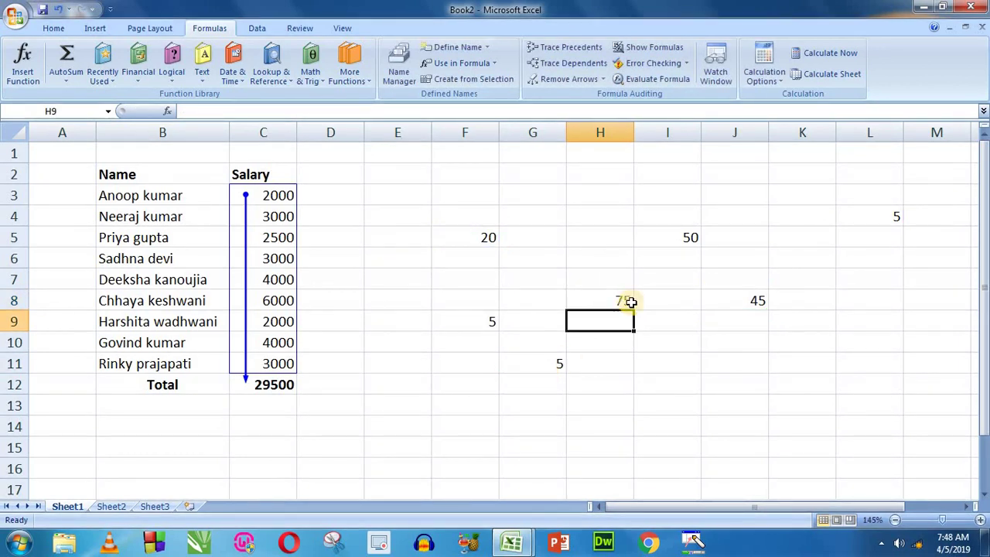
left_click(617, 301)
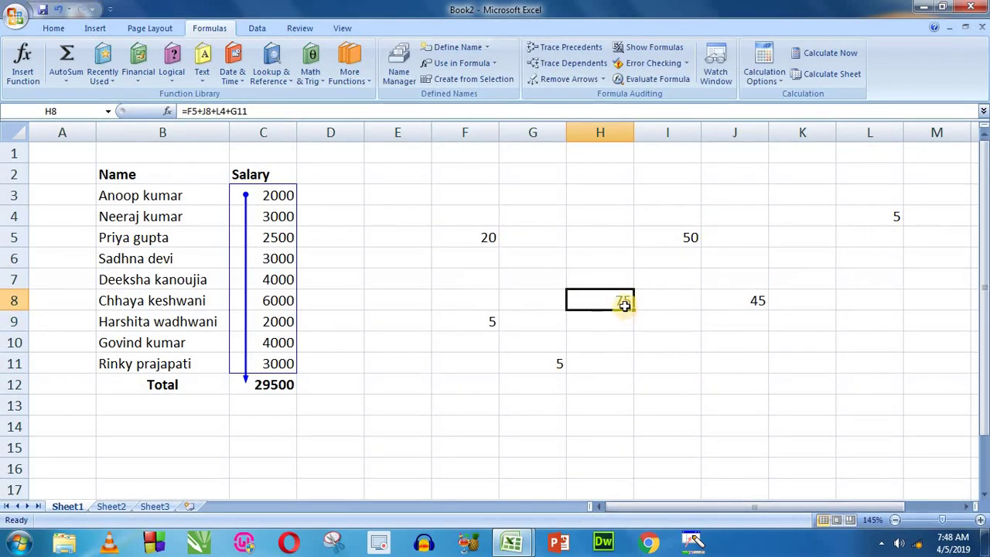
Step: Trace H8's four precedents and check its dependents, dismissing the no-dependents message
left_click(666, 320)
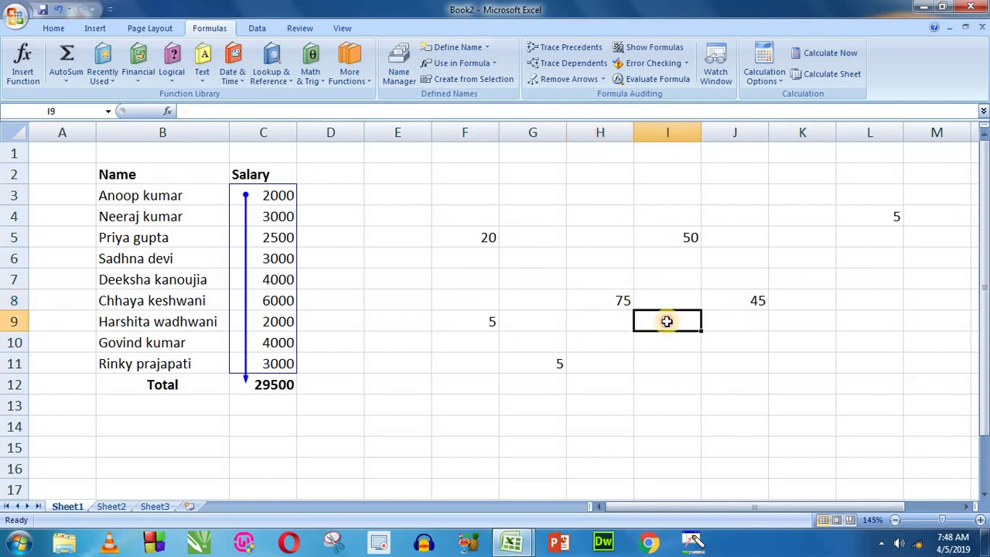
left_click(608, 300)
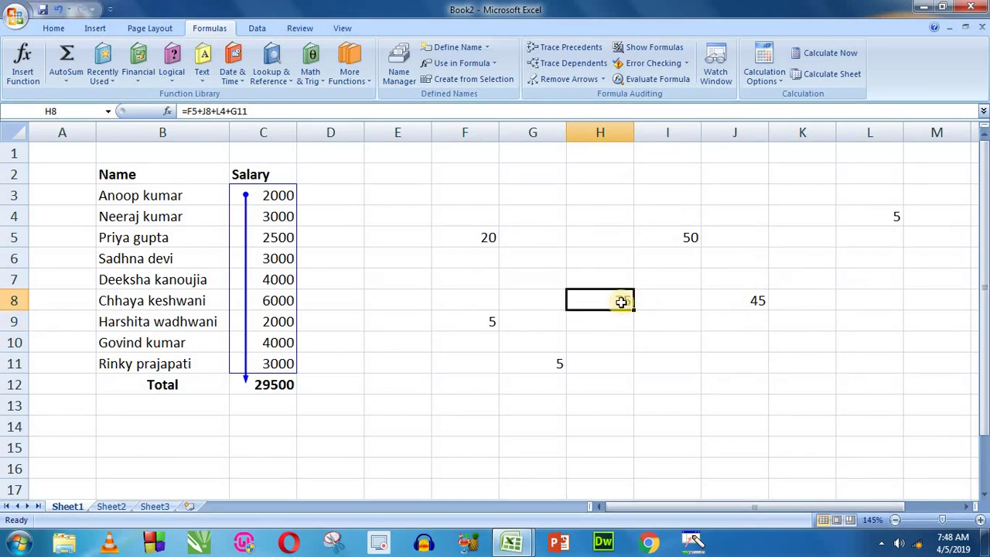
left_click(563, 48)
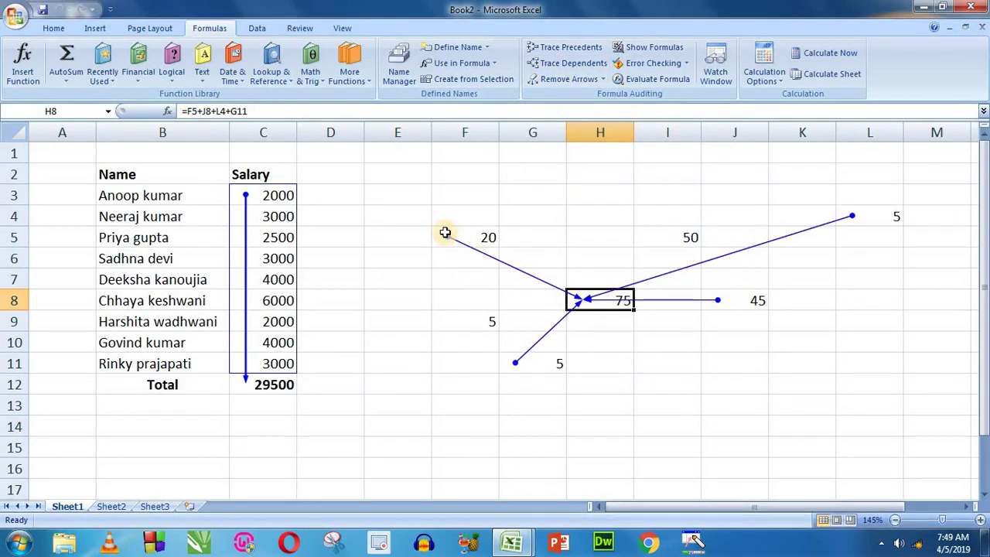
left_click(565, 65)
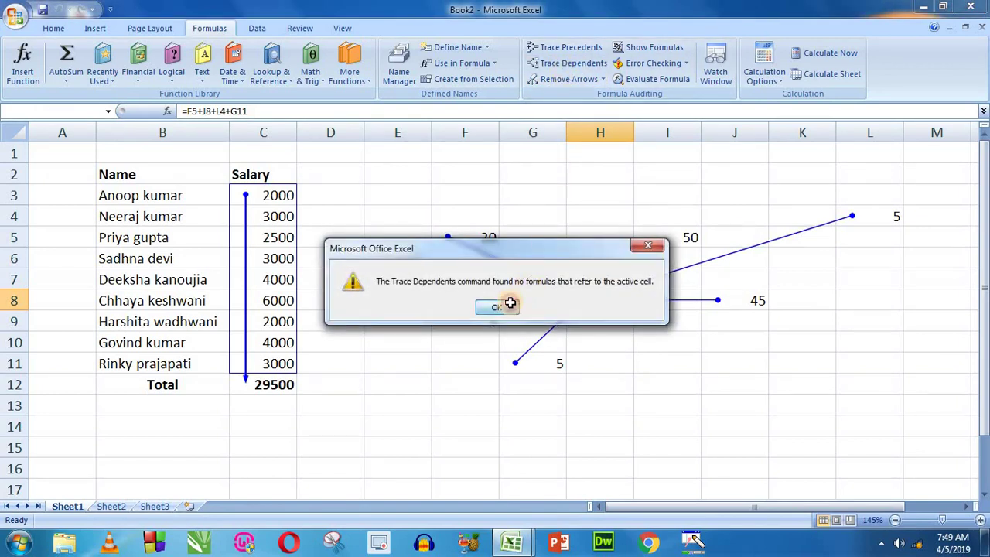
left_click(499, 307)
Step: Reselect H8 and remove all tracing arrows from the sheet
left_click(606, 325)
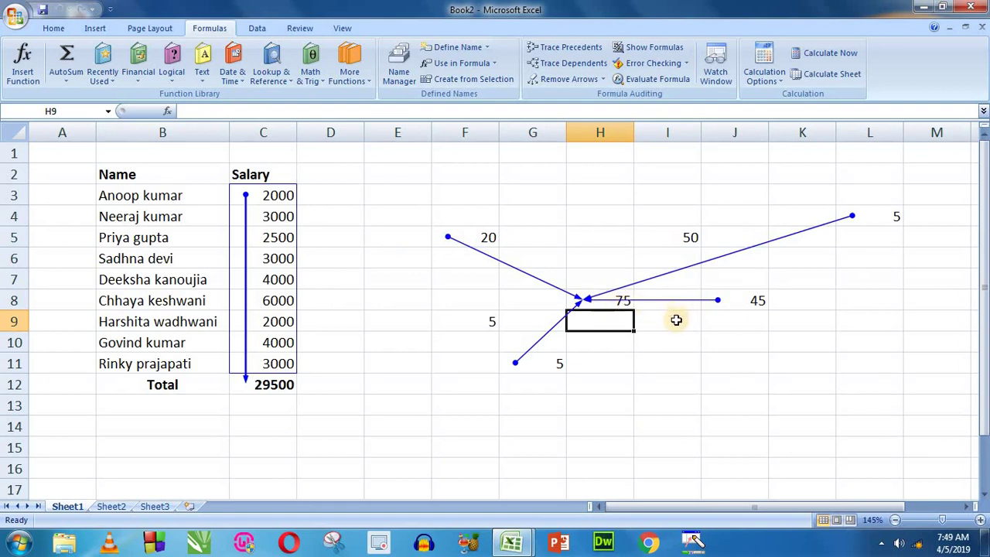
left_click(656, 339)
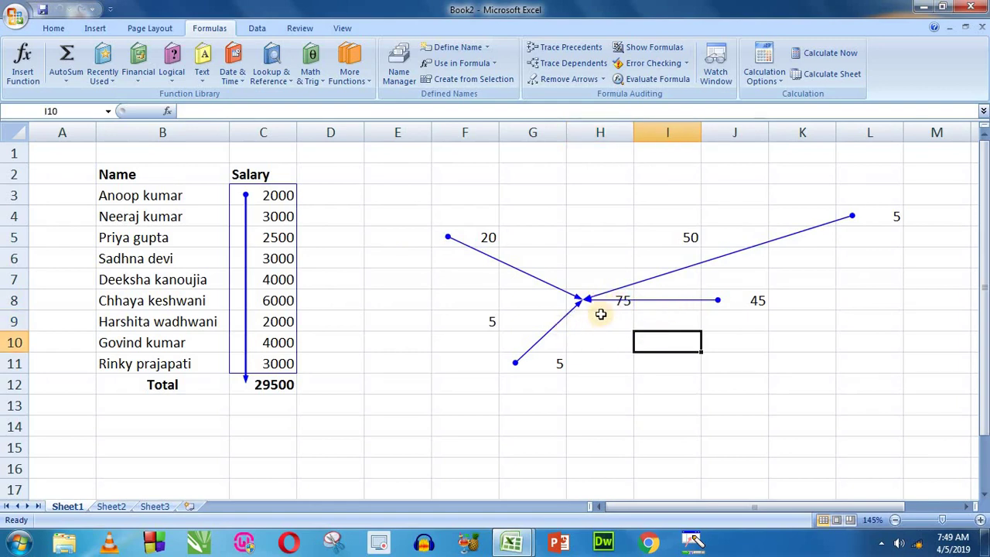
left_click(600, 314)
left_click(597, 303)
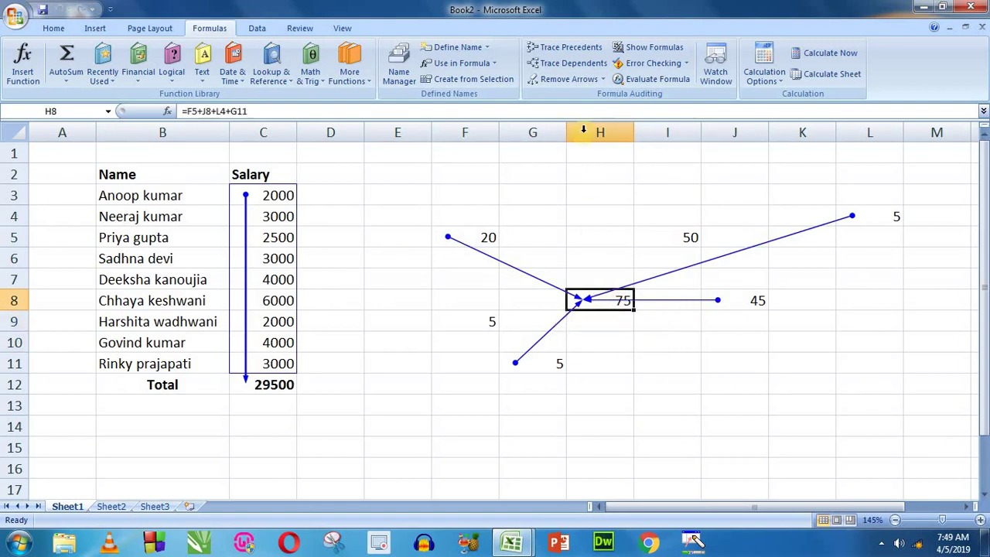
left_click(576, 82)
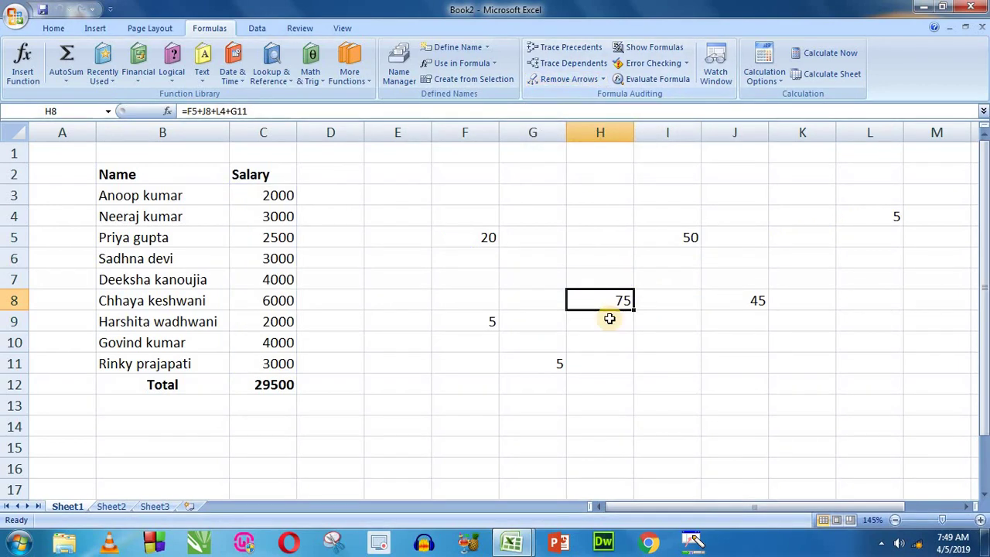
left_click(486, 237)
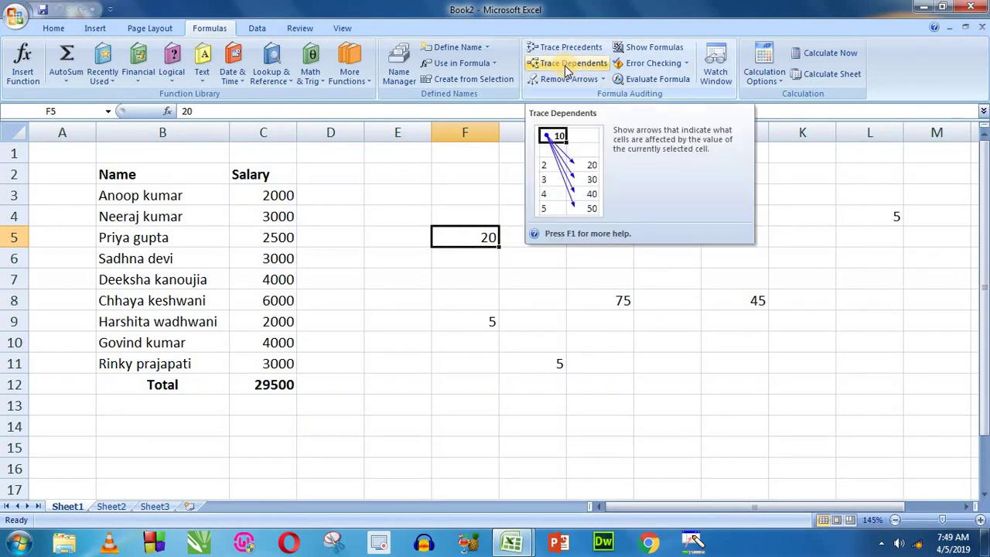
left_click(612, 303)
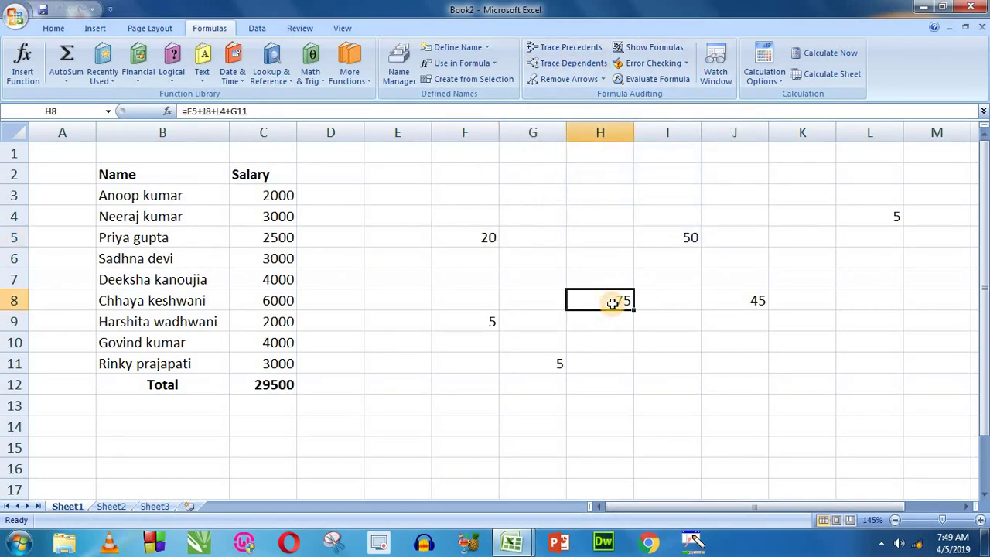
left_click(490, 235)
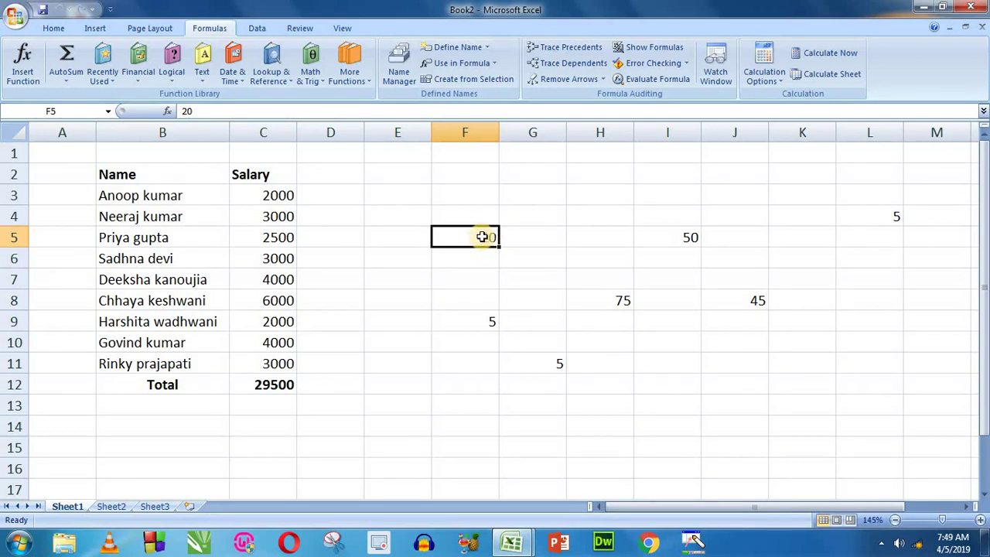
left_click(572, 64)
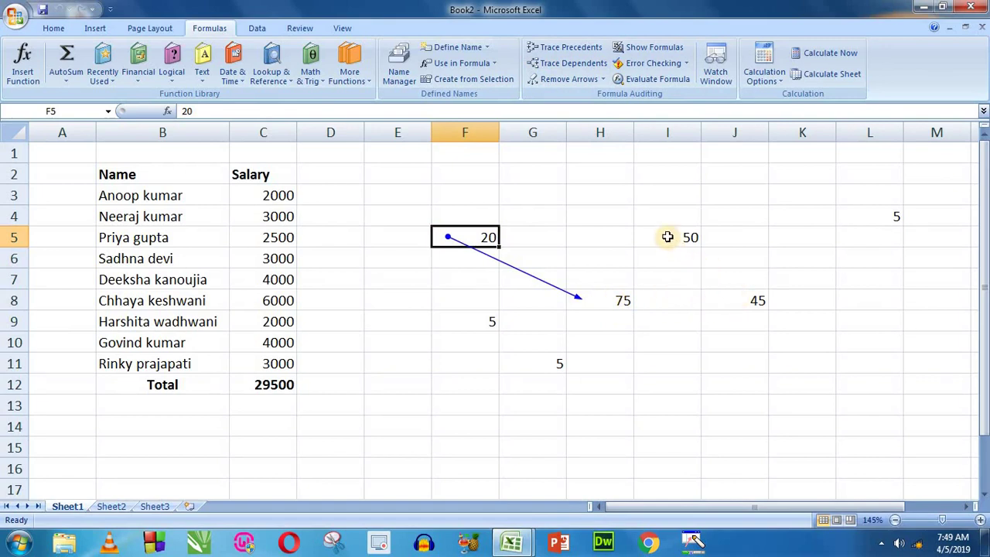
left_click(490, 322)
left_click(571, 63)
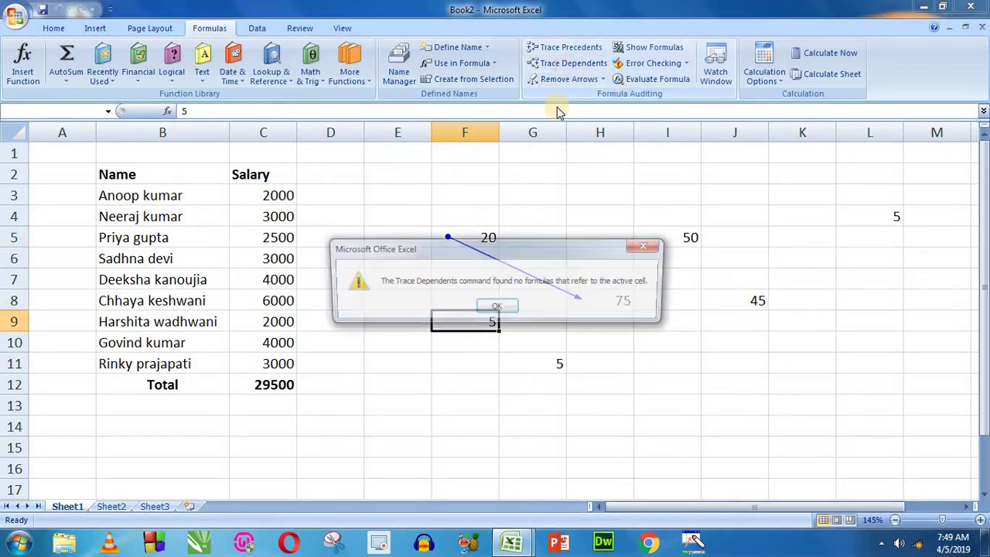
left_click(499, 309)
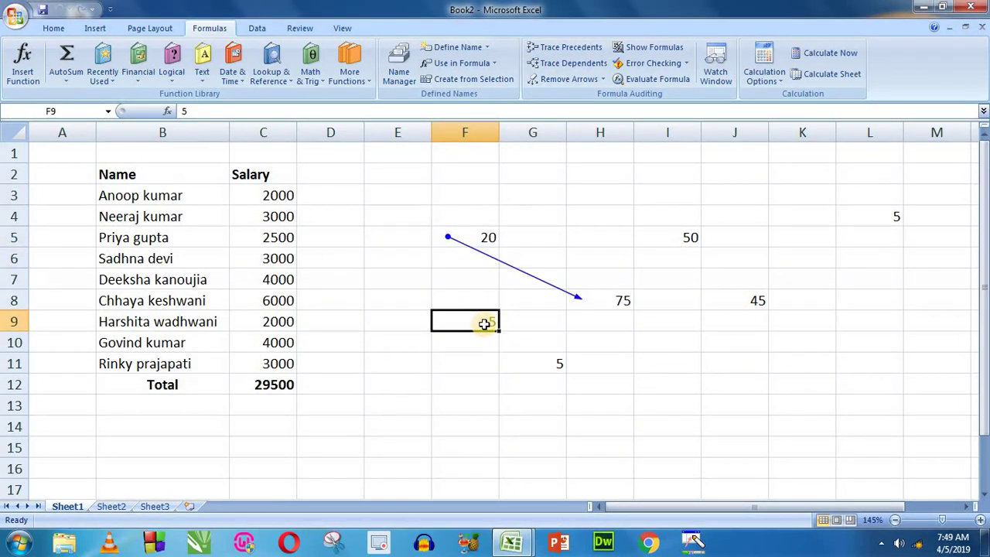
left_click(607, 302)
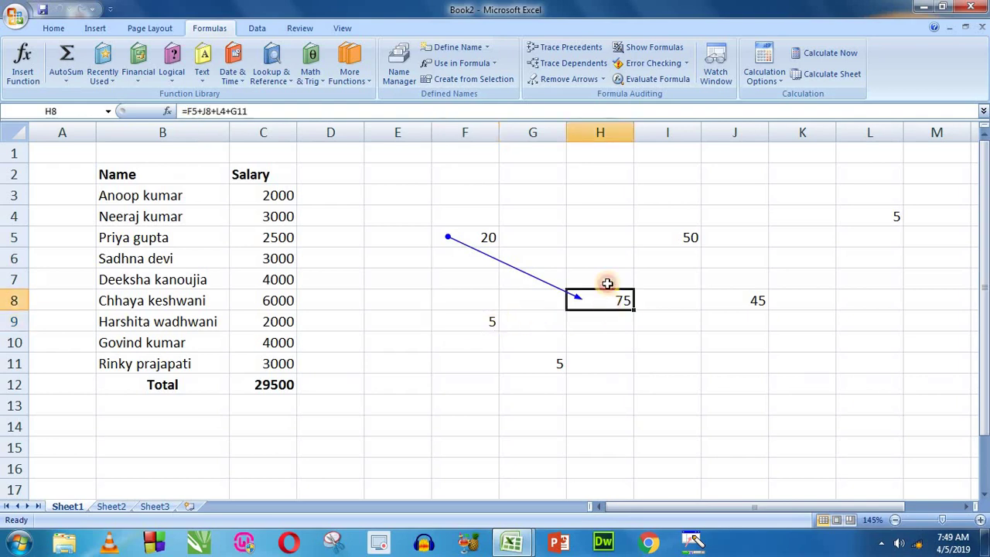
left_click(546, 63)
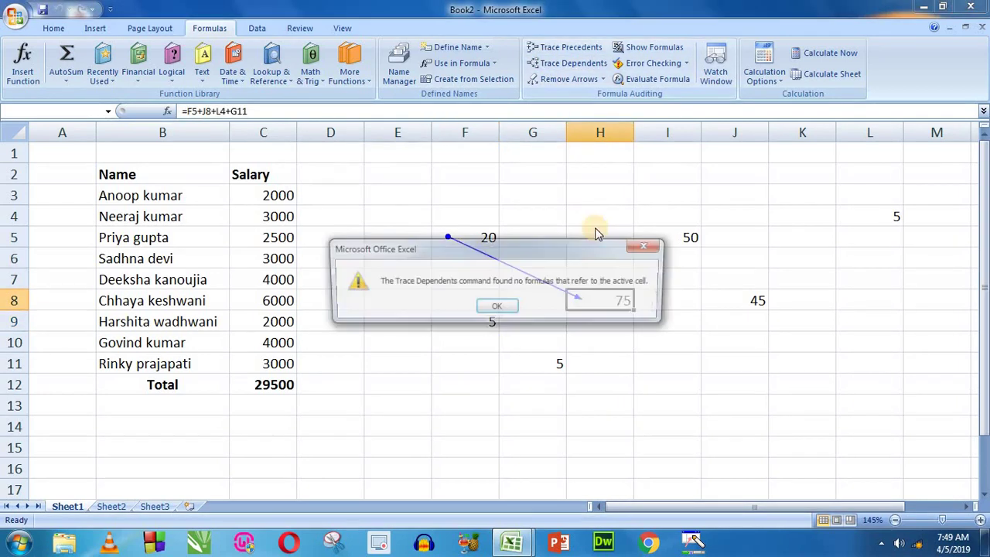
left_click(496, 305)
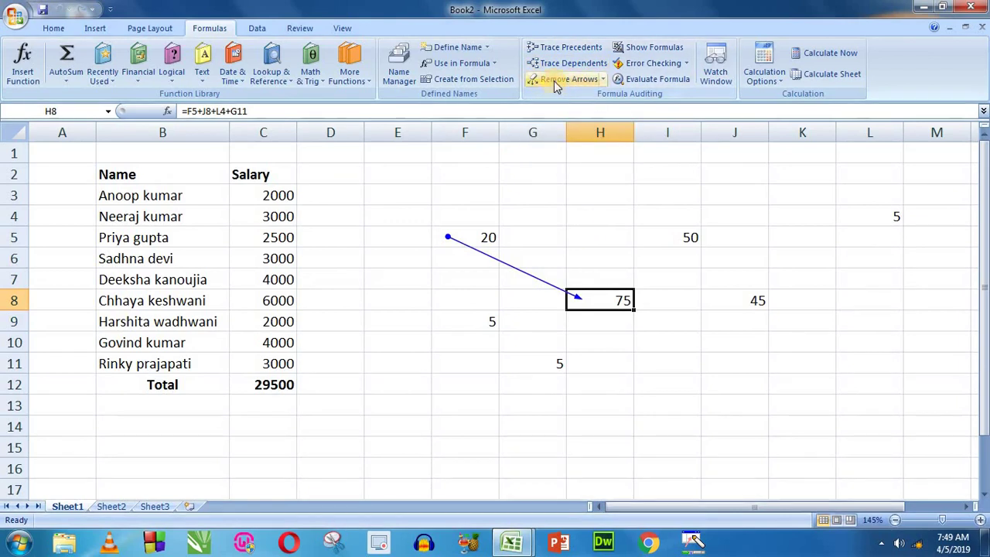
left_click(555, 81)
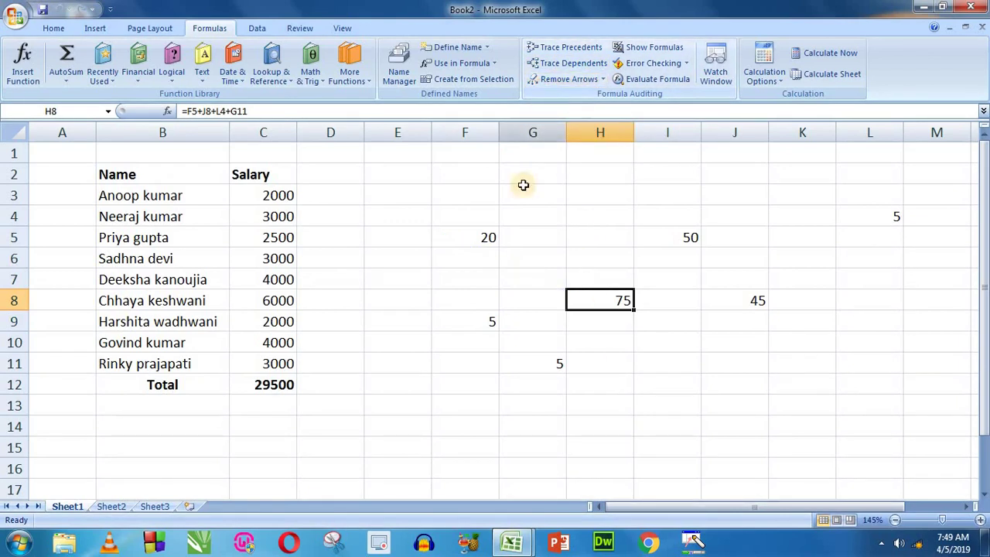
left_click(490, 232)
left_click(549, 263)
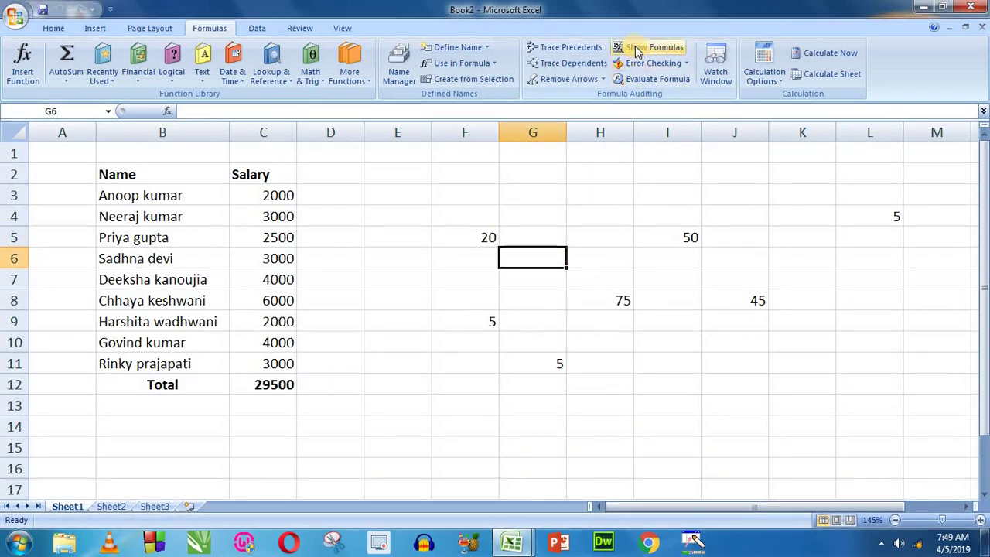
left_click(276, 384)
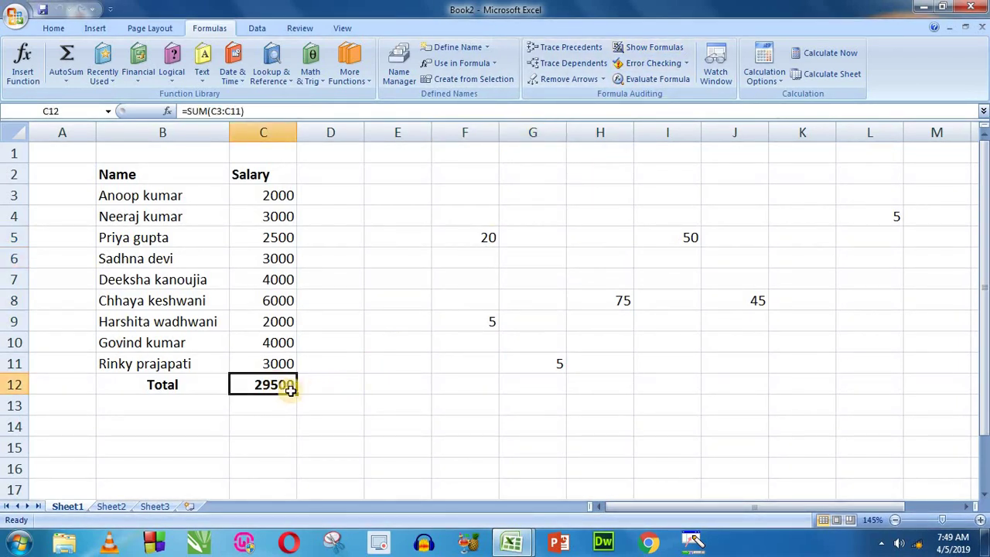
double_click(275, 390)
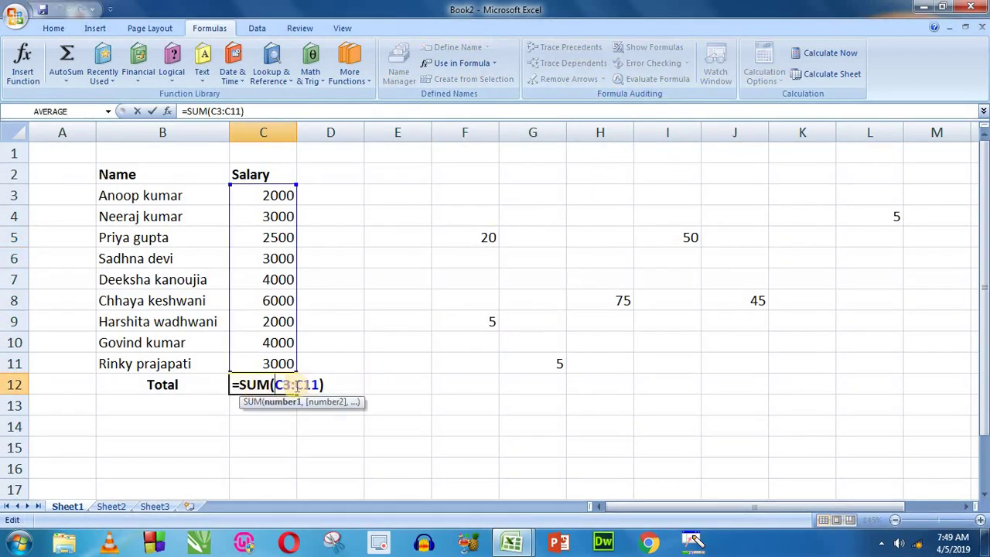
key("Escape")
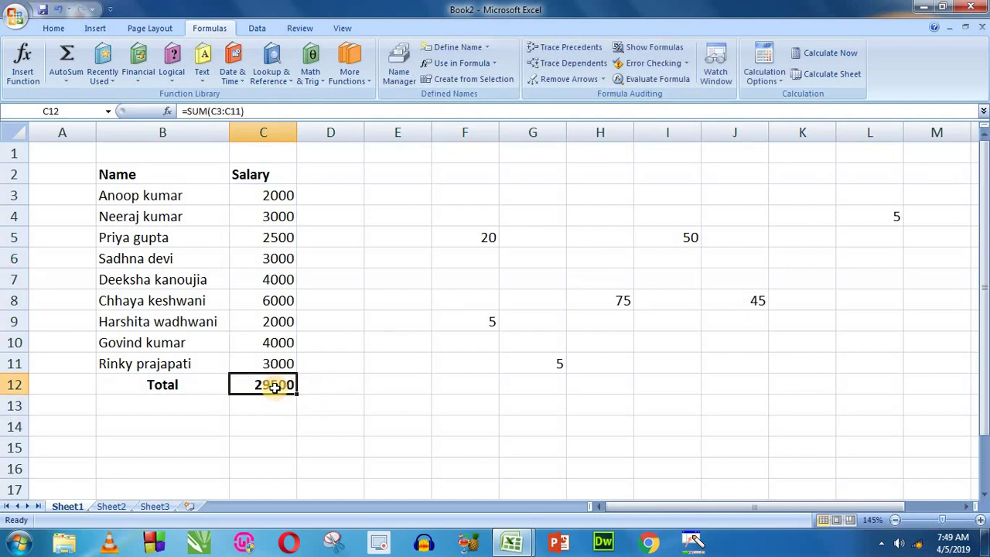
double_click(274, 388)
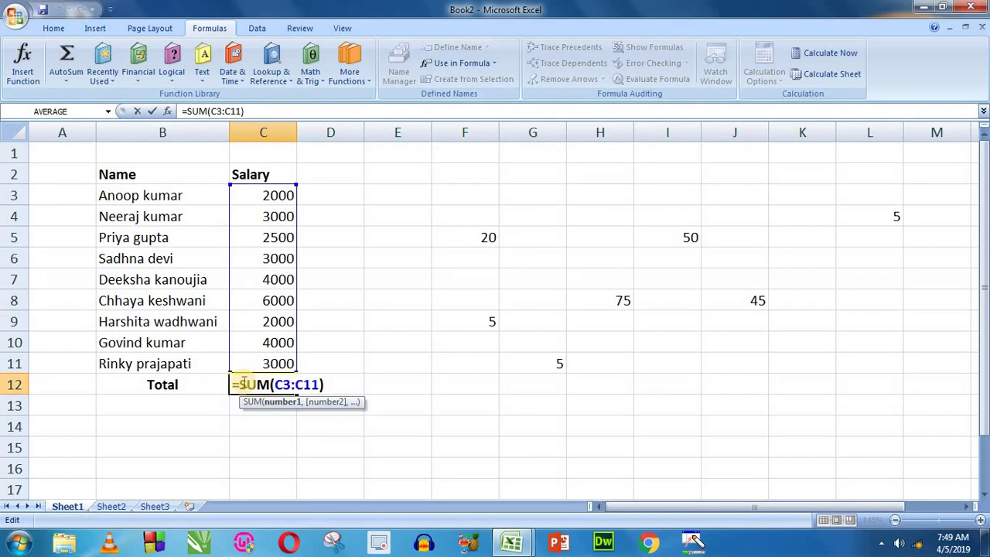
key("Return")
left_click(309, 386)
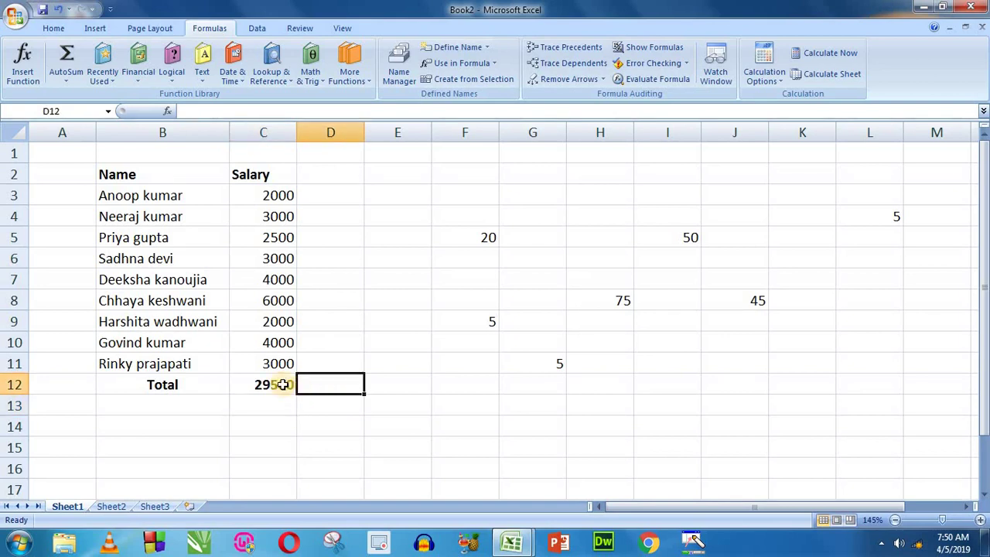
left_click(286, 389)
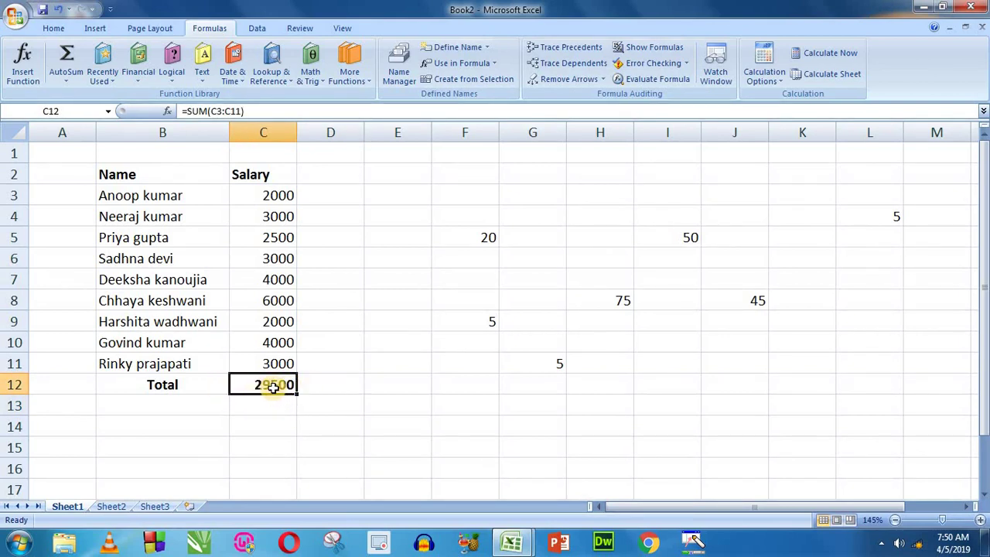
double_click(275, 387)
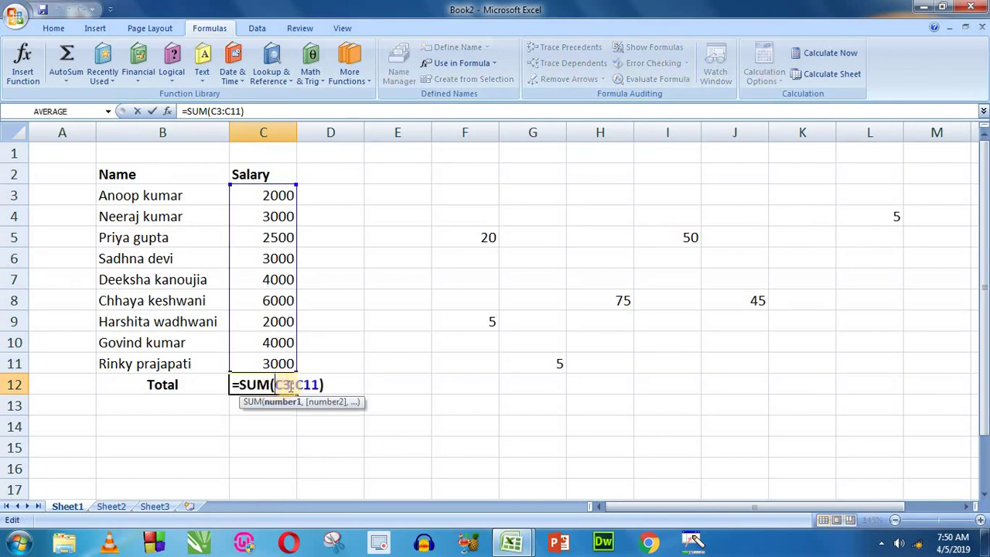
left_click(325, 387)
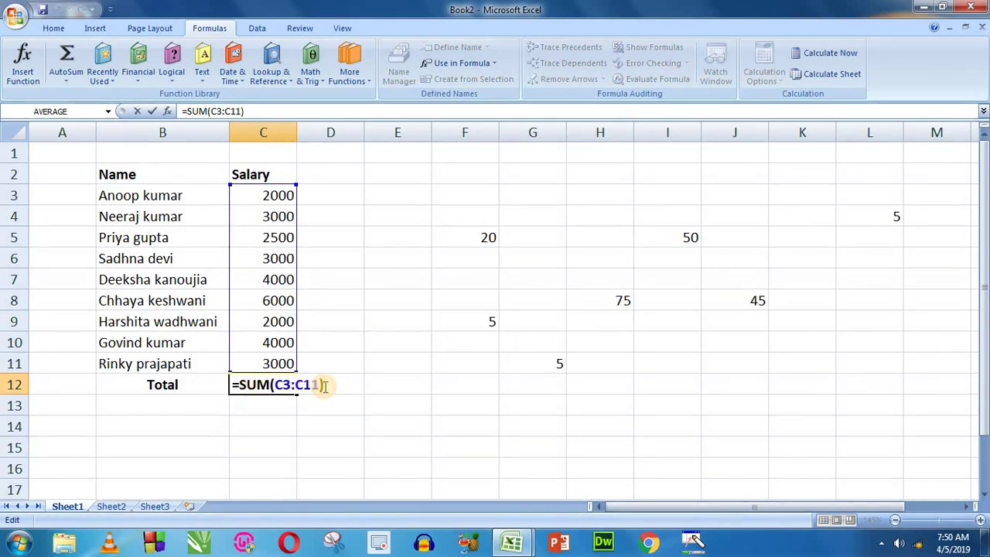
key("Return")
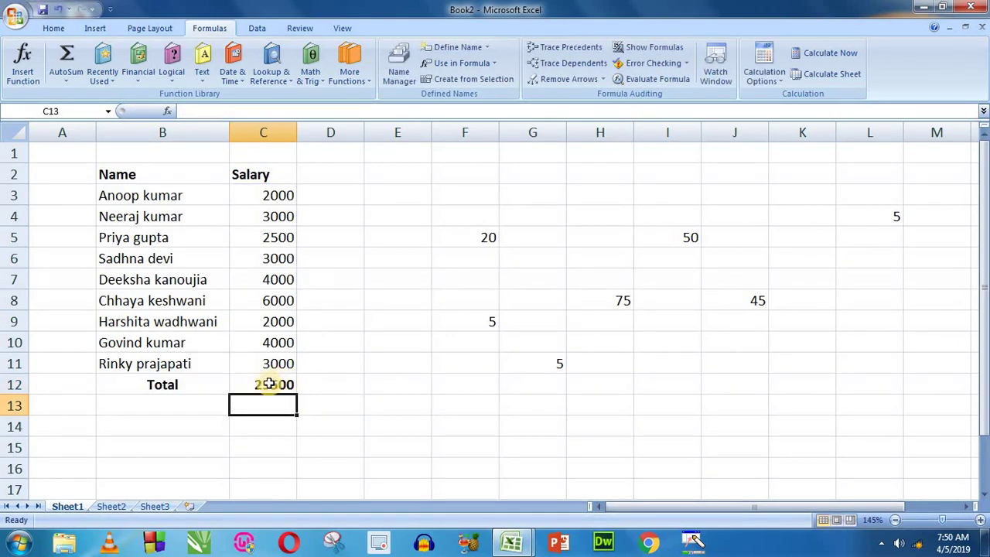
left_click(268, 384)
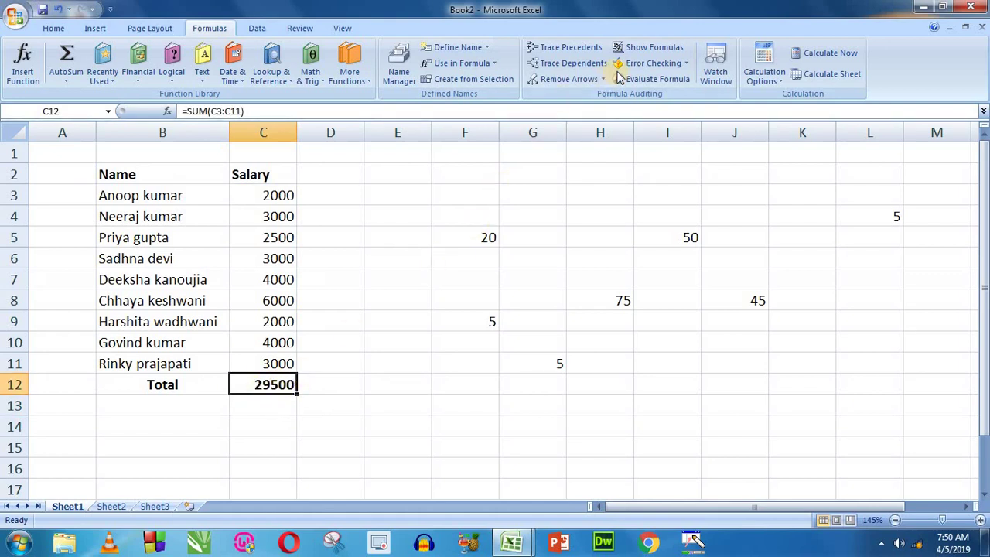
left_click(642, 47)
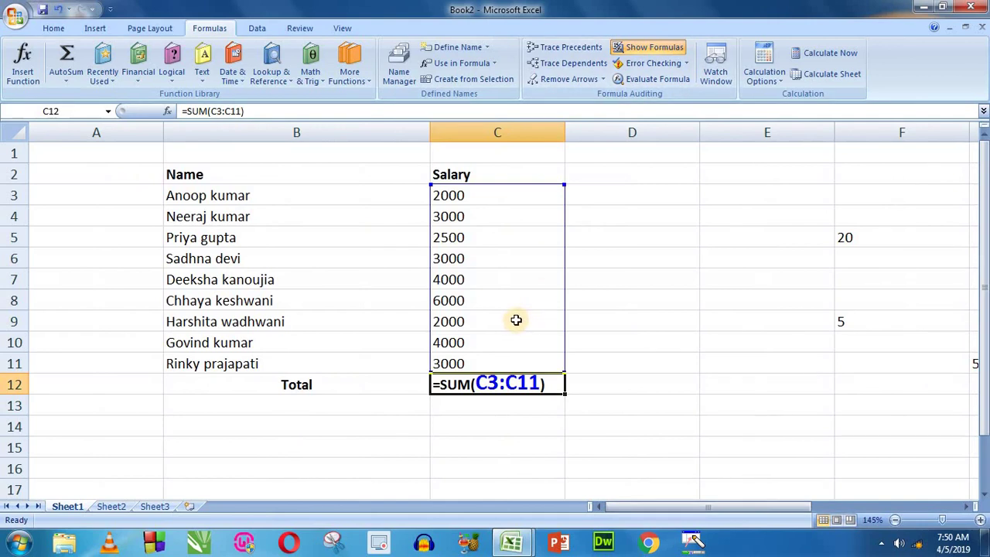
left_click(648, 345)
left_click(473, 385)
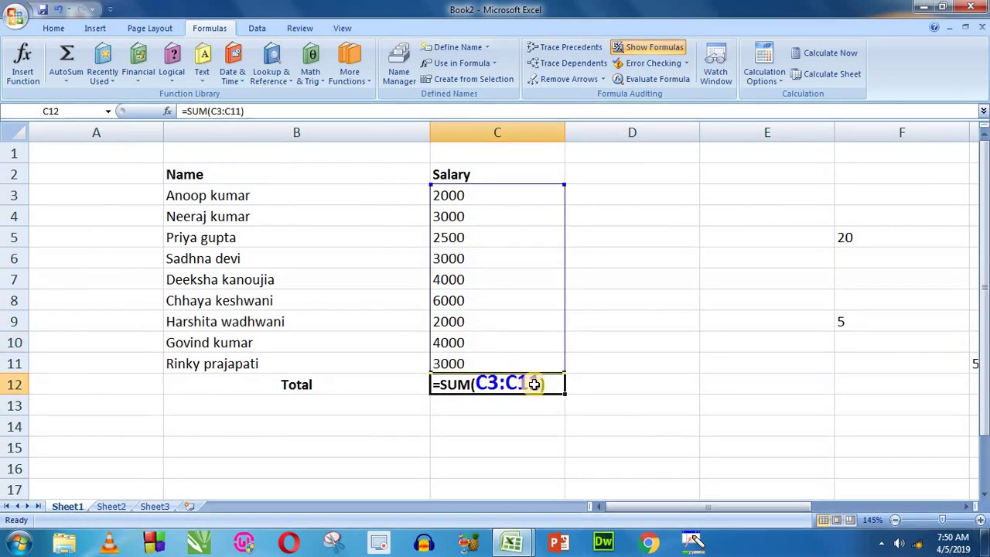
left_click(592, 384)
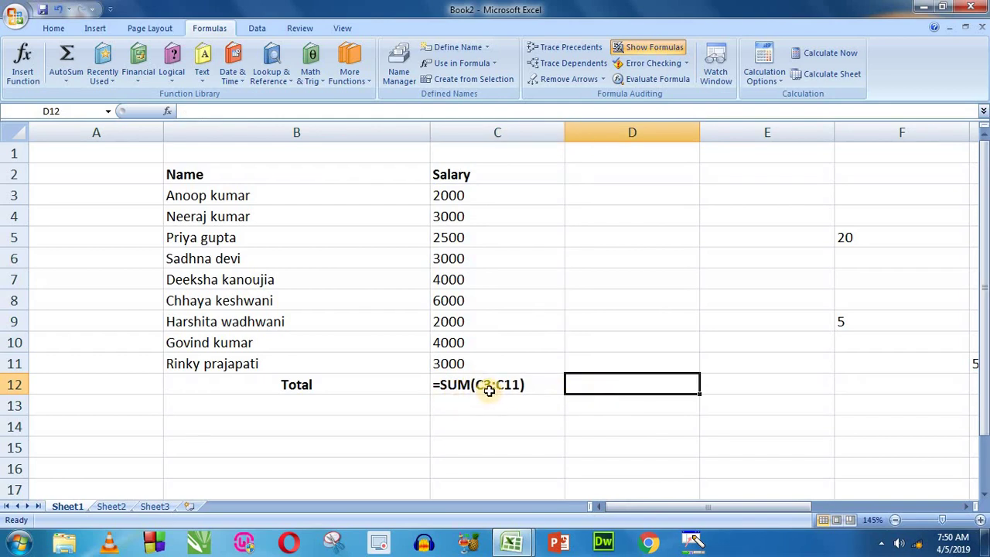
double_click(488, 390)
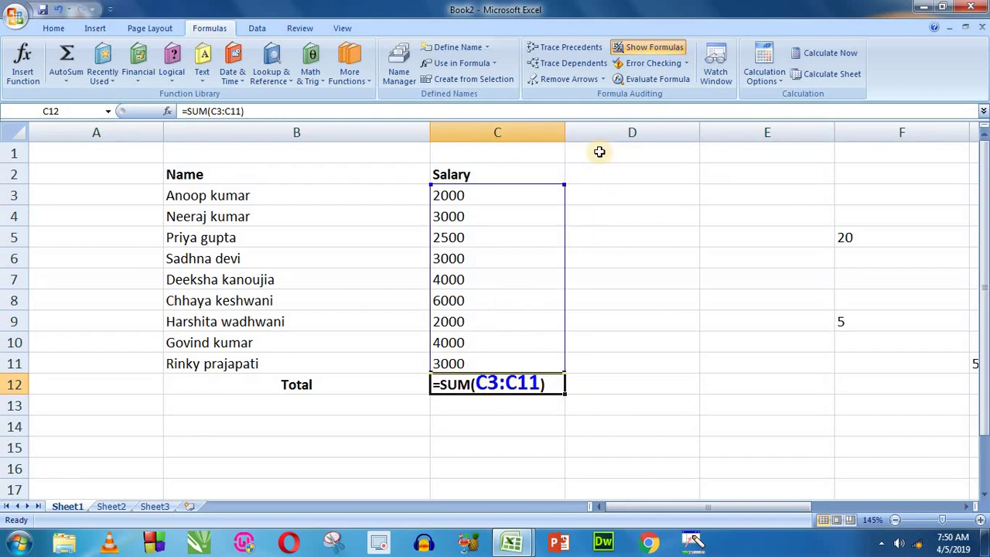
left_click(642, 48)
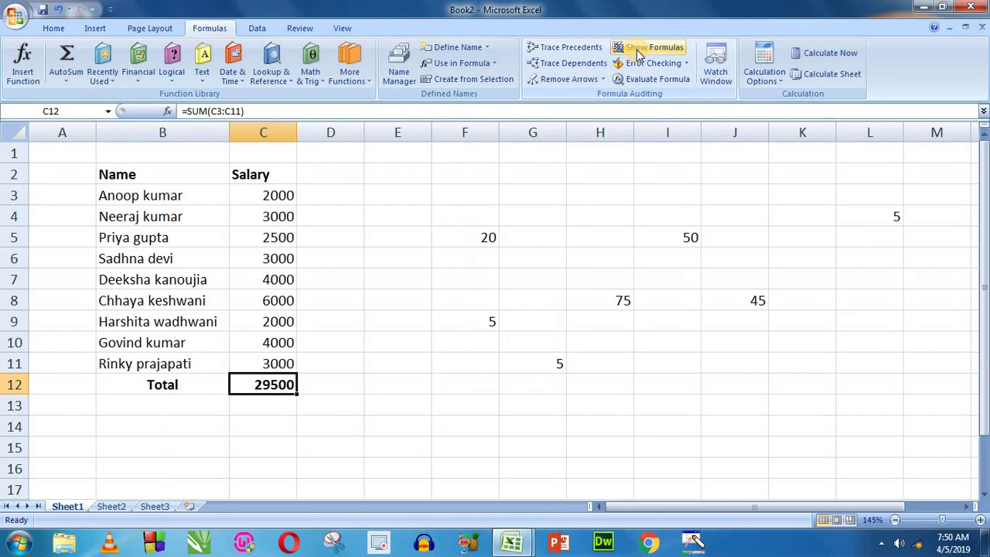
left_click(331, 390)
left_click(285, 390)
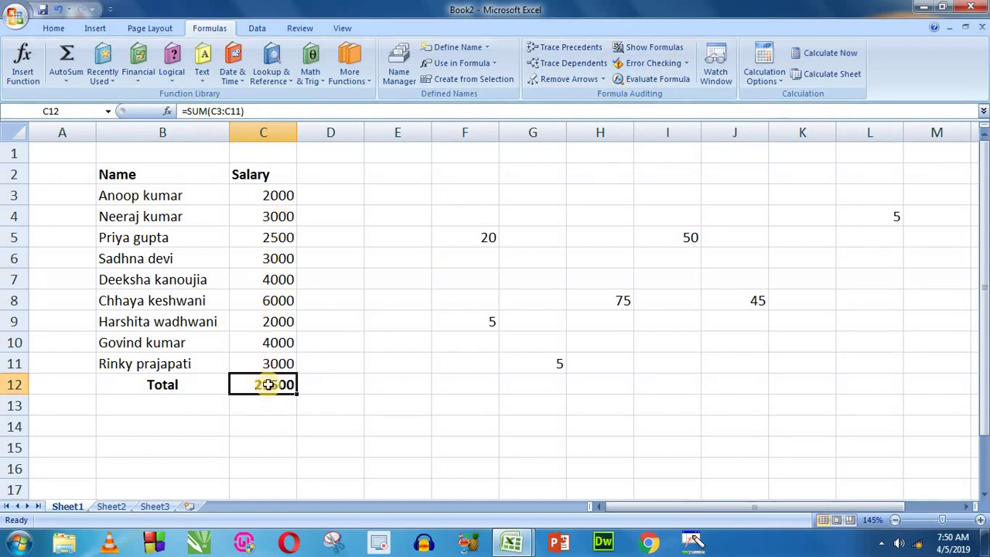
Step: Inspect the =SUM(C3:C11) formula in C12 and commit it unchanged
double_click(267, 384)
left_click(326, 383)
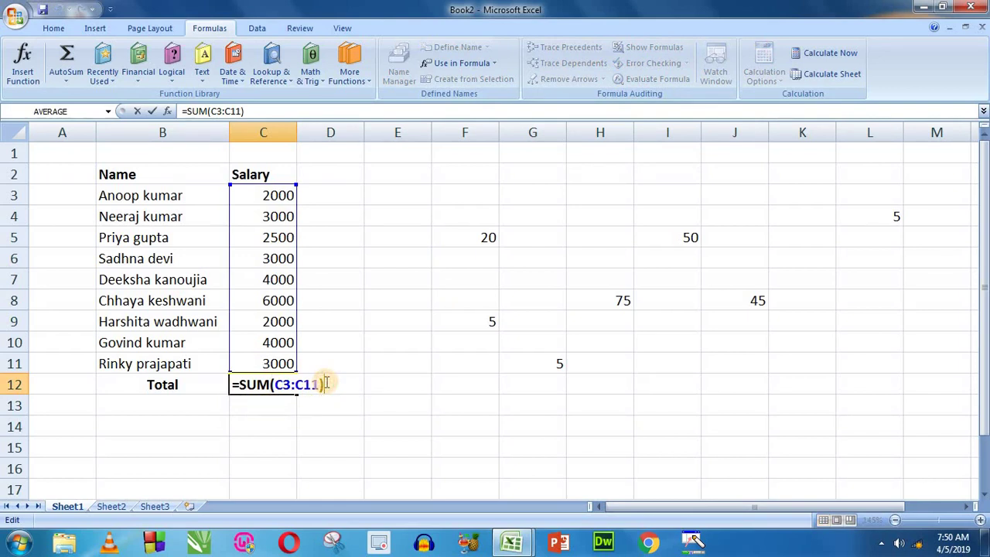
left_click_drag(329, 385, 242, 382)
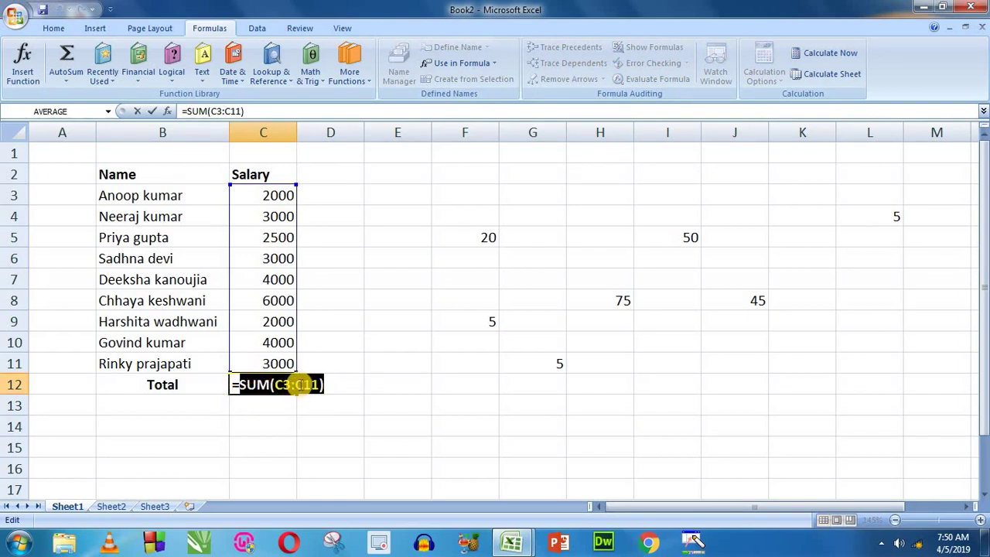
left_click(308, 385)
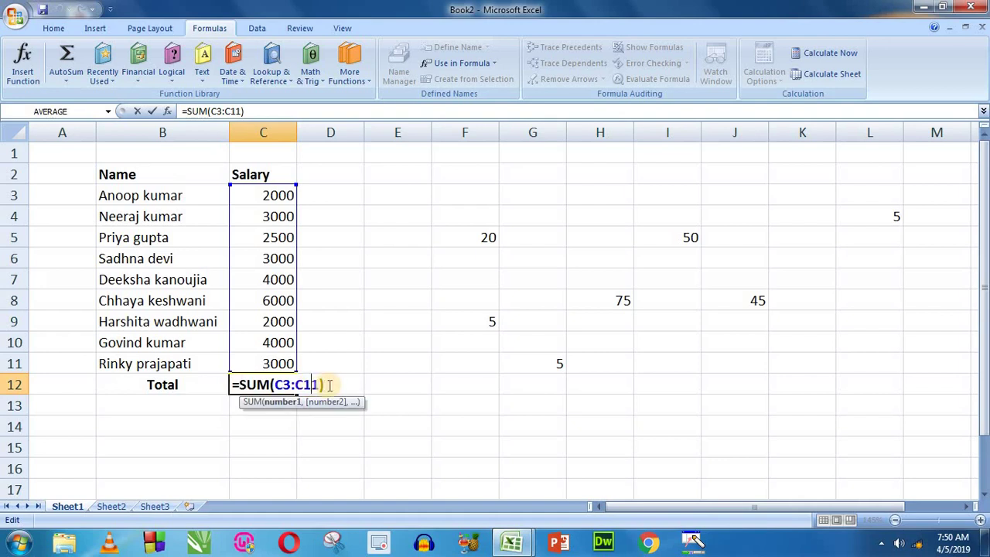
key("Return")
left_click(283, 382)
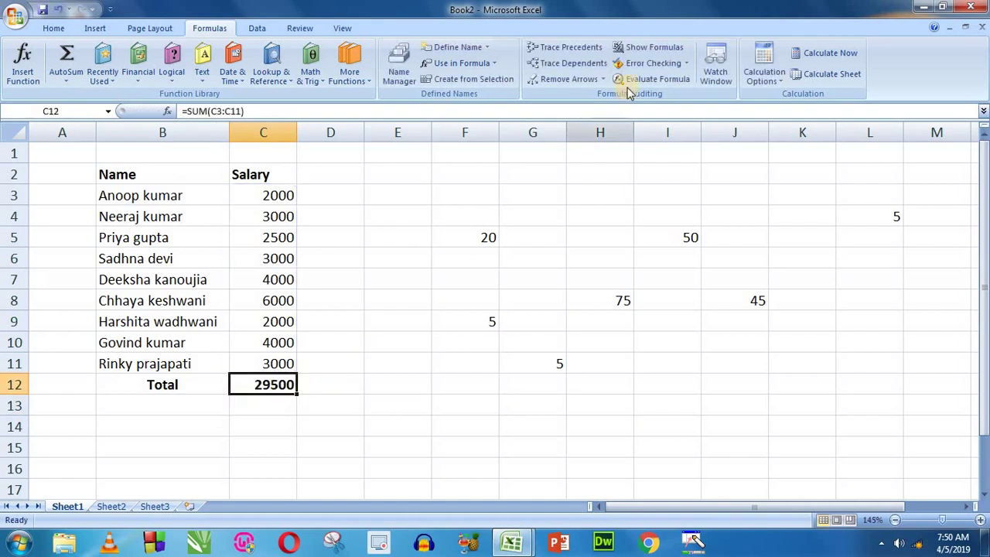
Step: Run a sheet-wide error check, dismiss the completion message, and check Error Checking choices on C12
left_click(676, 70)
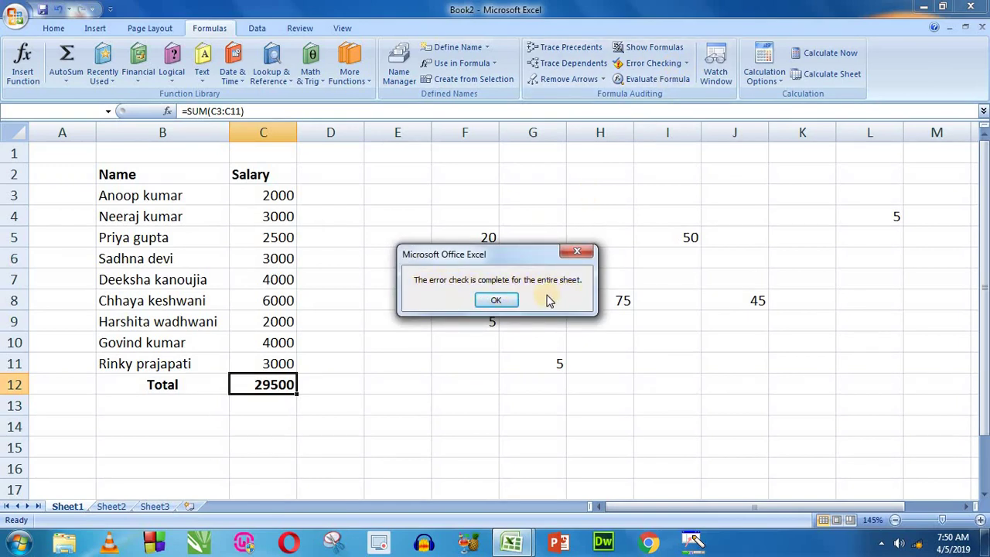
left_click(498, 302)
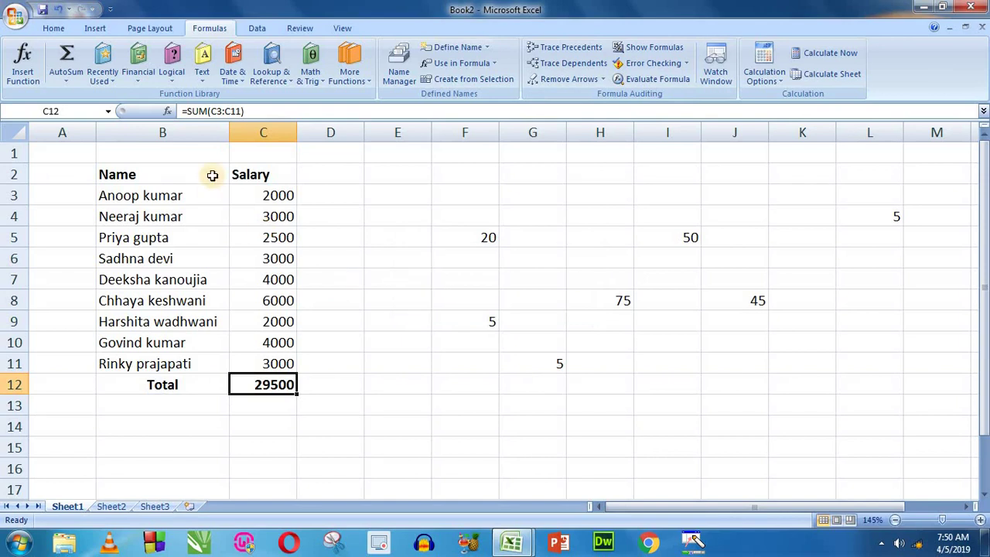
left_click(379, 349)
left_click(277, 389)
left_click(362, 347)
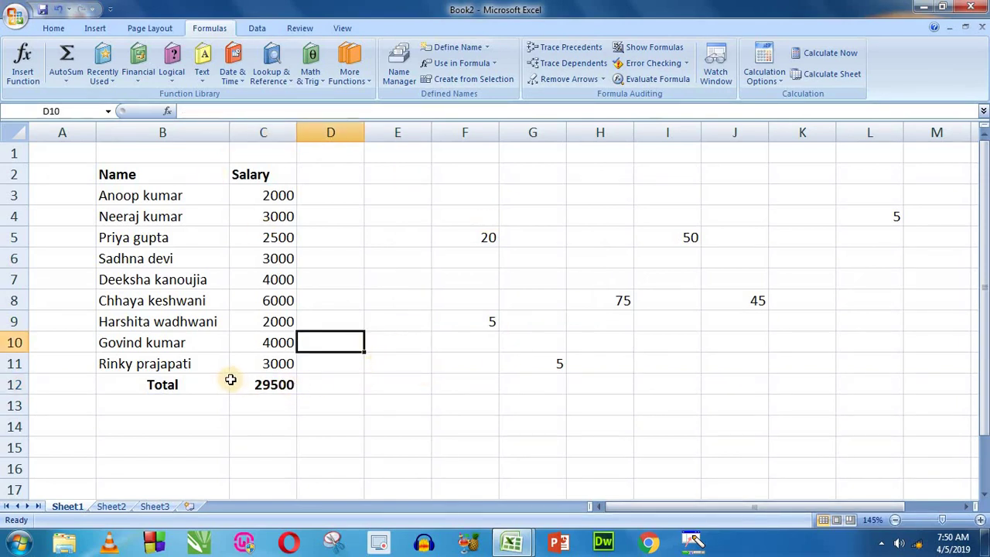
left_click(261, 382)
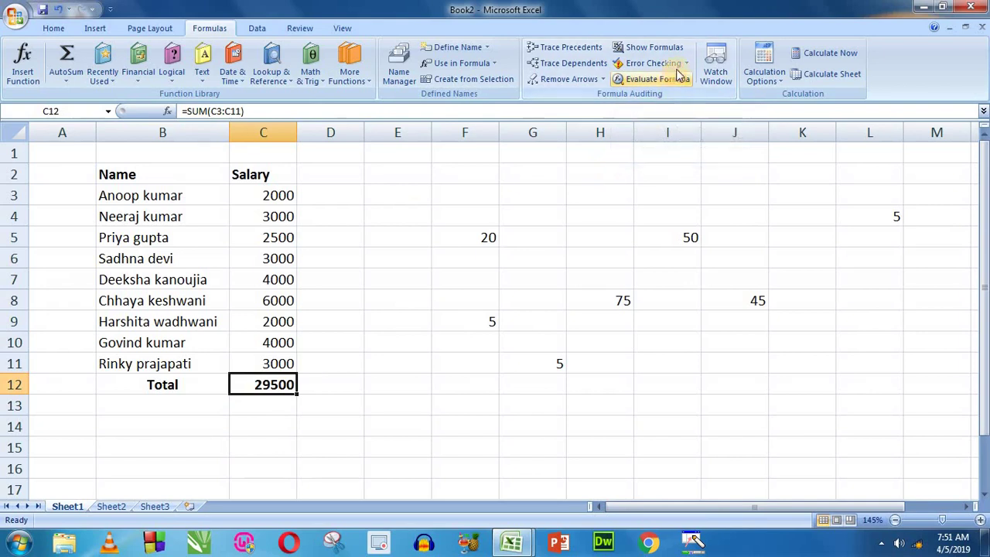
left_click(685, 64)
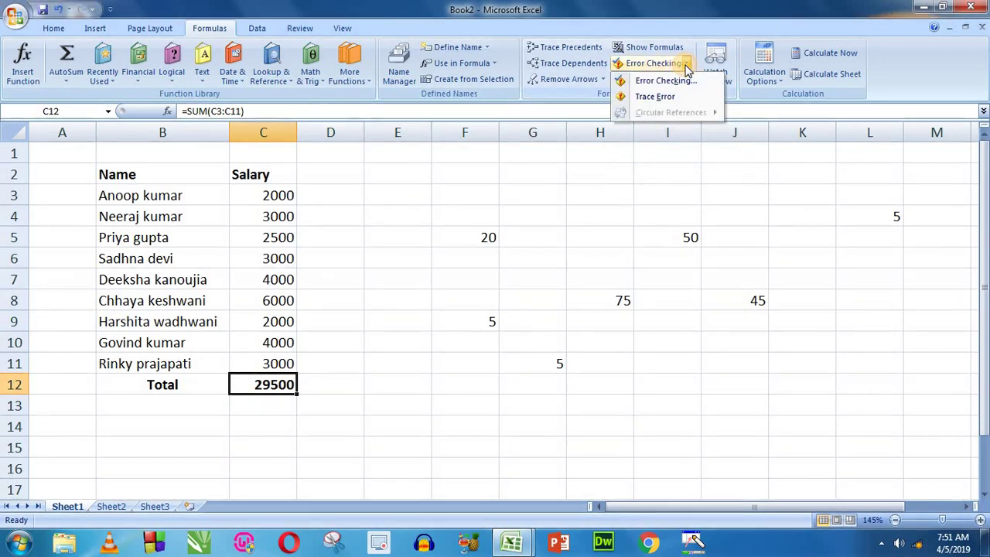
left_click(435, 233)
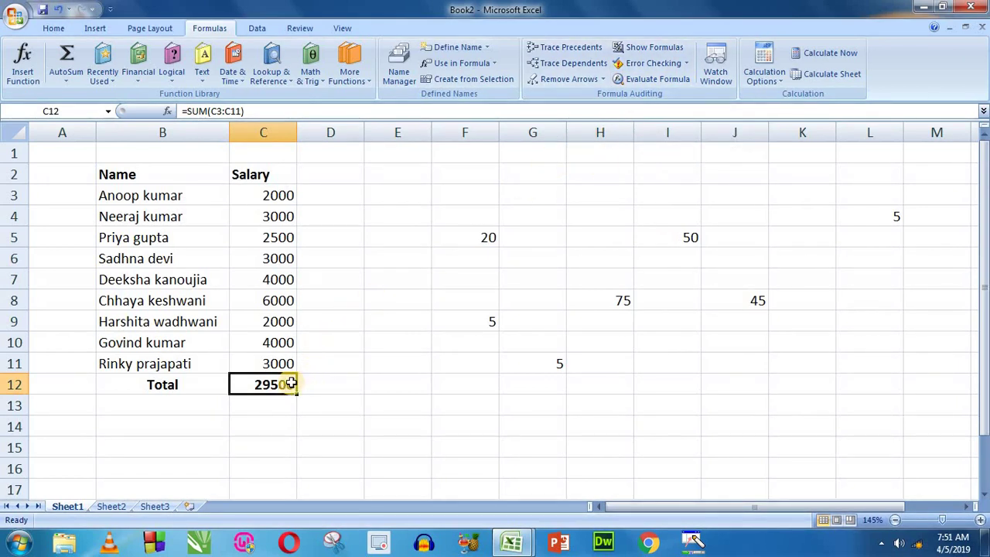
left_click(635, 81)
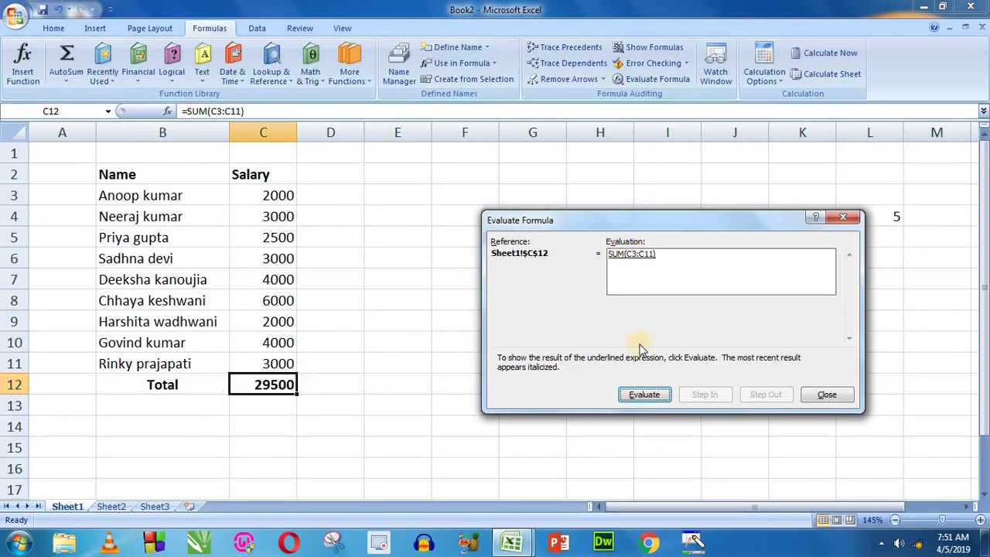
left_click(640, 397)
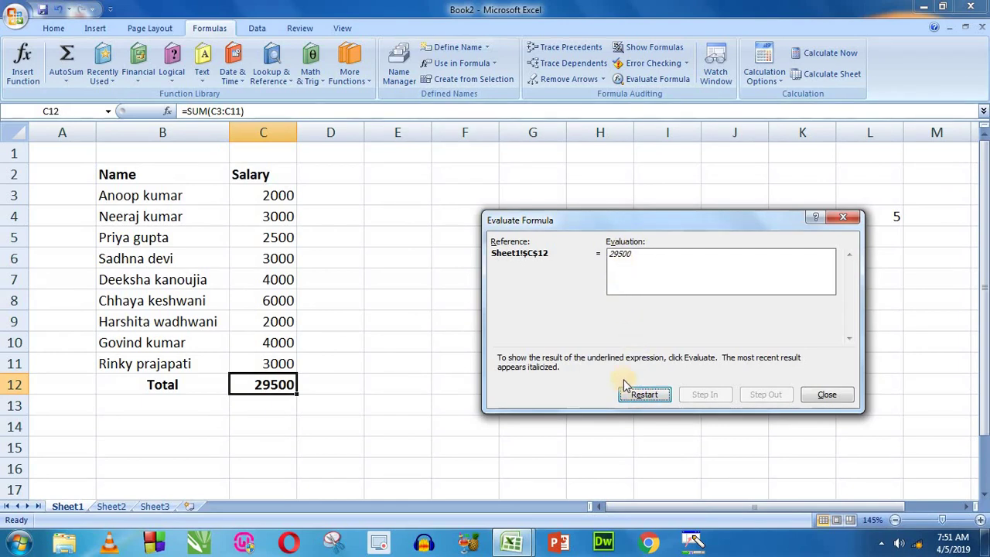
left_click(640, 397)
left_click(641, 398)
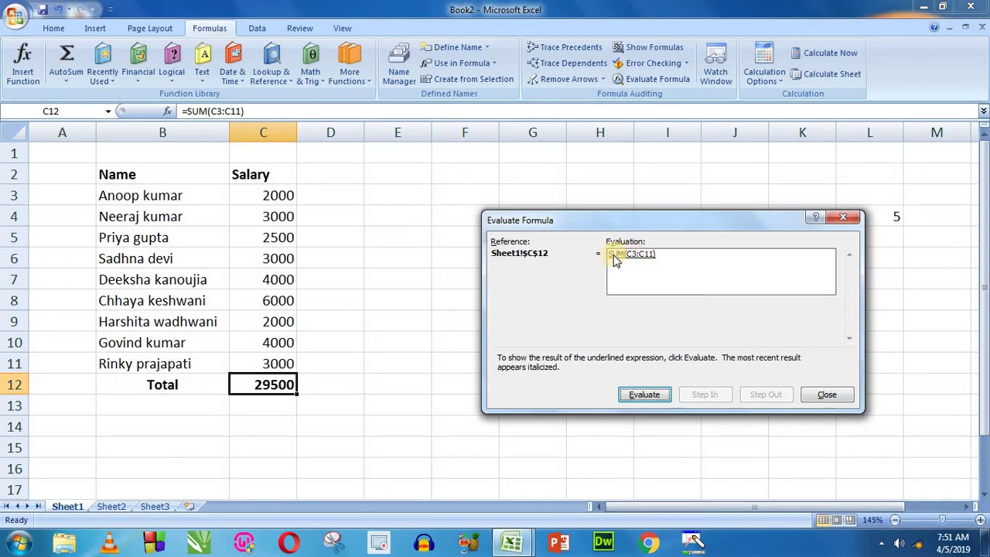
left_click(647, 257)
left_click(644, 394)
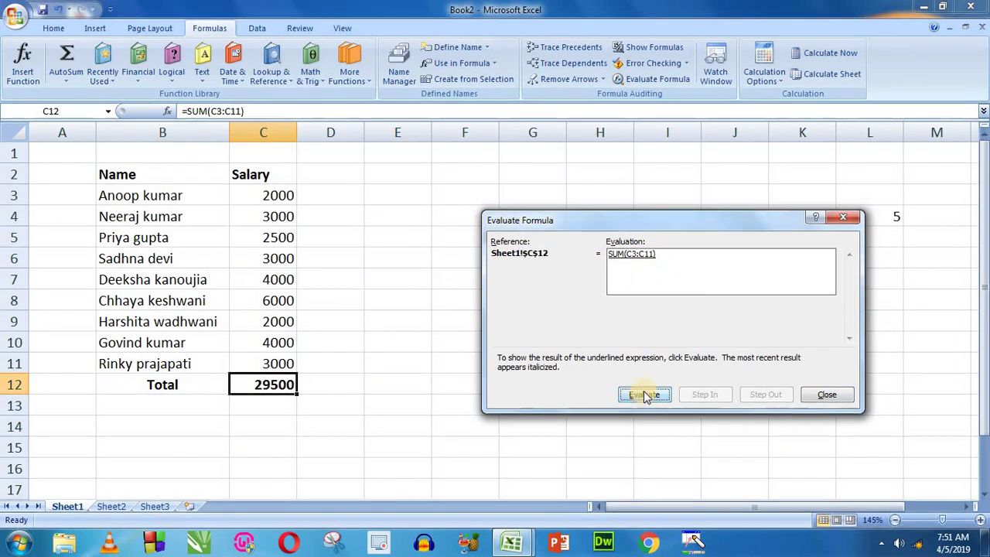
left_click(615, 258)
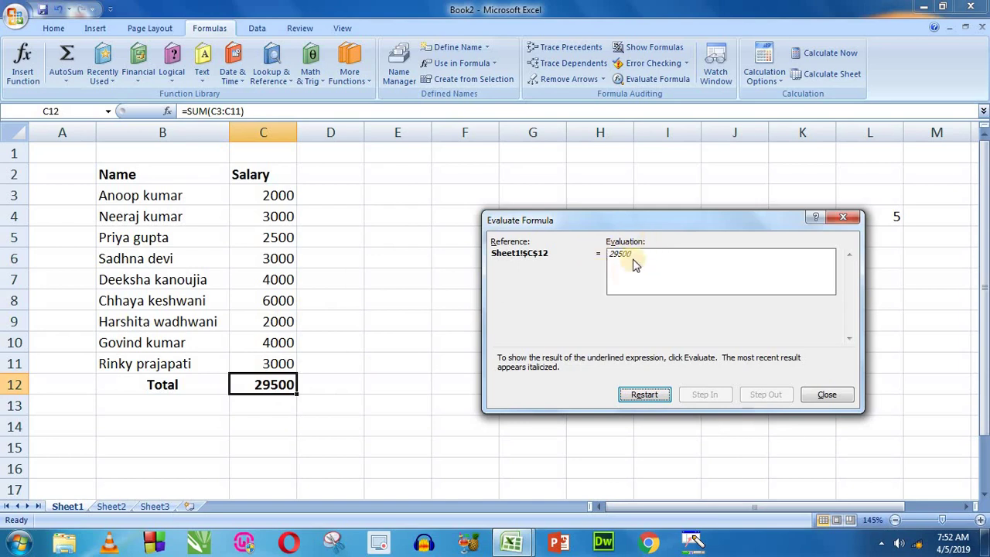
left_click(826, 395)
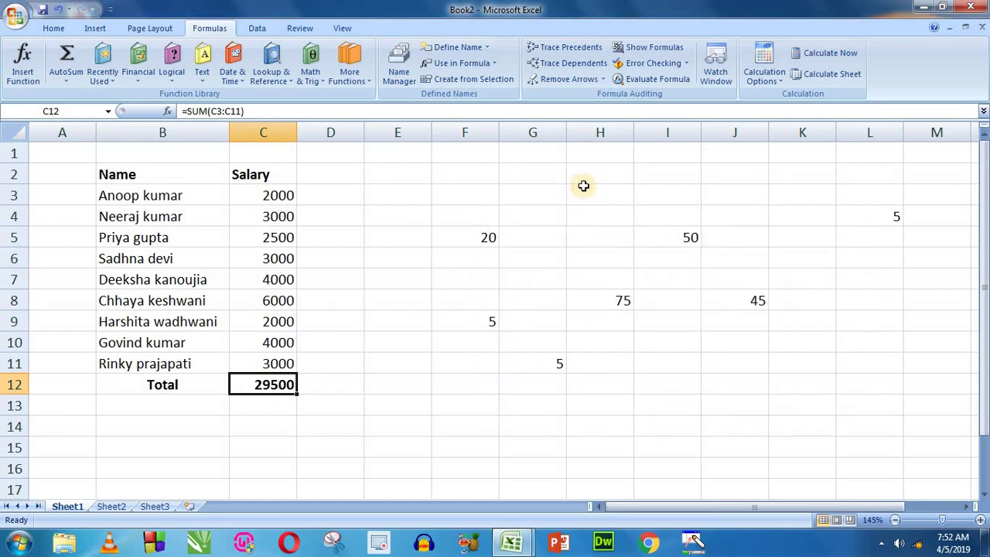
Step: Clear the stray numbers in columns F to L with Delete
left_click(411, 224)
mouse_move(465, 192)
left_mouse_down()
mouse_move(920, 426)
mouse_move(880, 405)
left_mouse_up()
key("Delete")
left_click(486, 246)
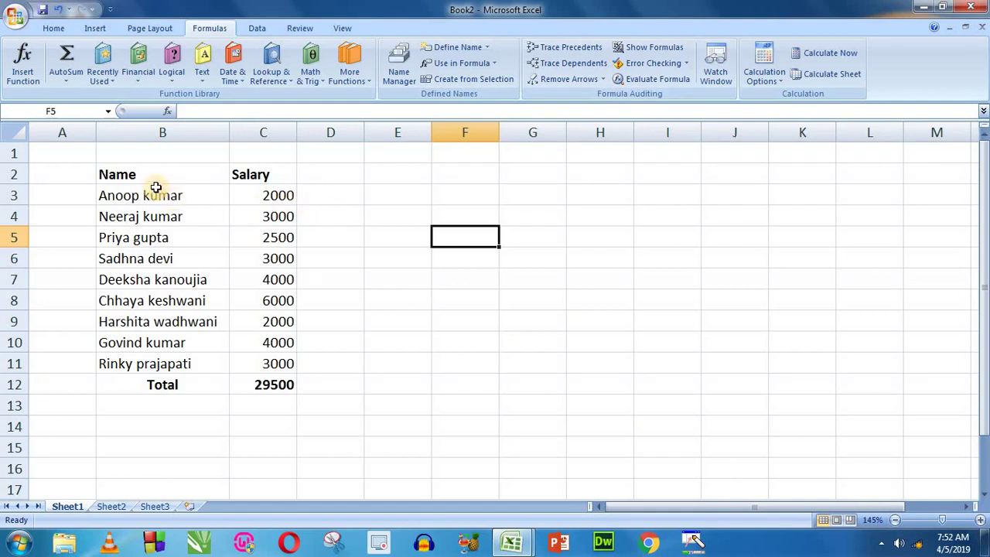
Step: On Sheet2, enter test text 'hjj' in E4, 'hjgj' in G4 and 'g' in F9
left_click(111, 506)
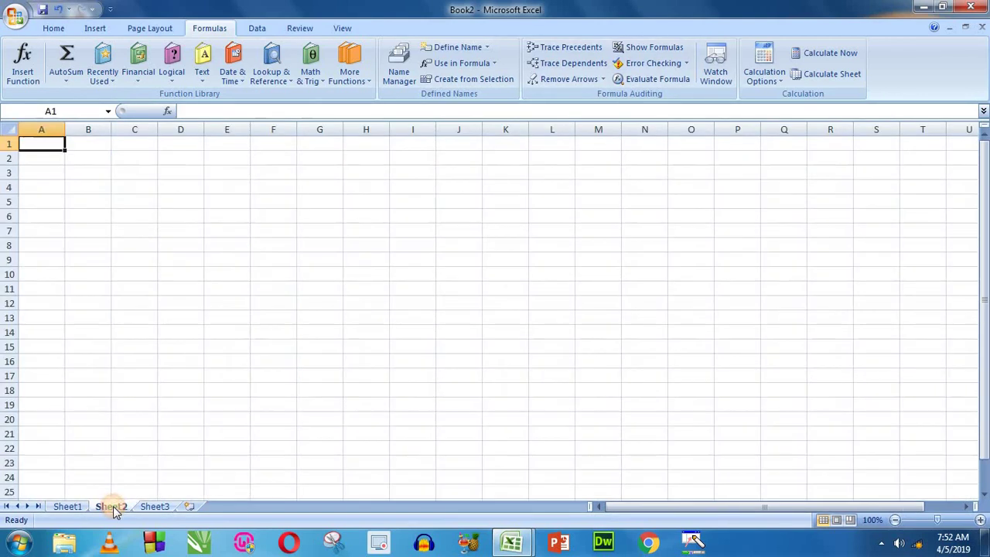
left_click(214, 185)
type("hjj")
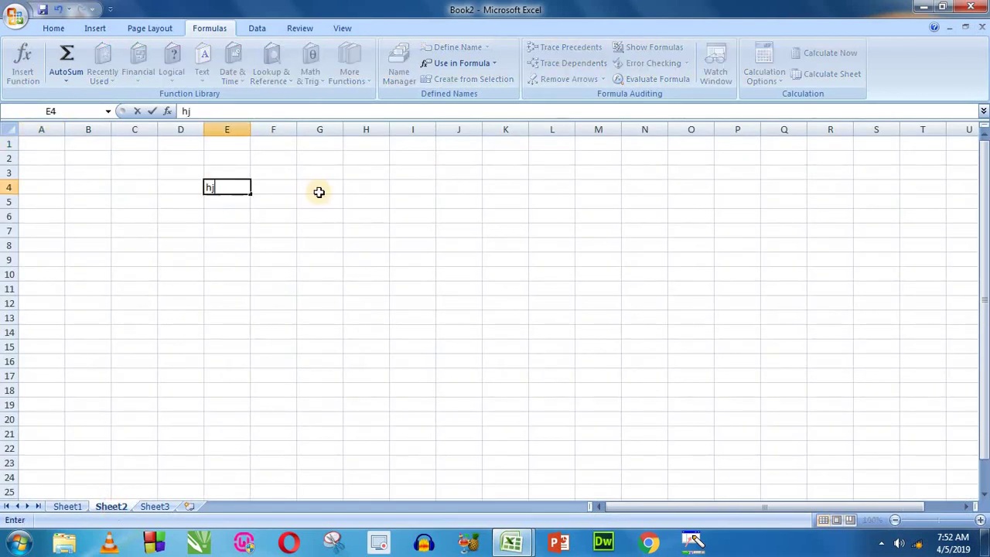
left_click(319, 190)
type("hjgj")
left_click(258, 258)
type("g")
left_click(198, 274)
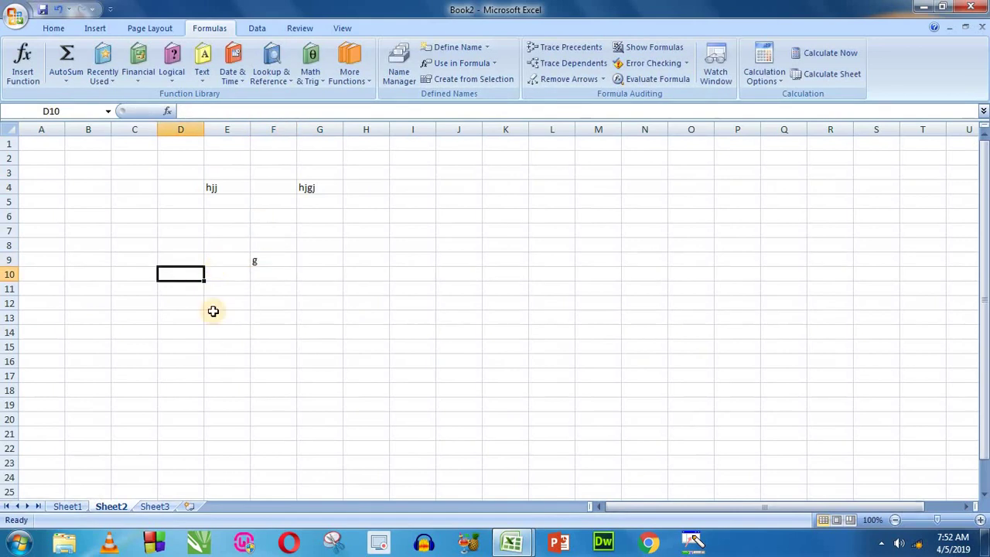
Step: Switch between Sheet1 and Sheet2 selecting the salary table B2:C11 and the test text, ending at Sheet1 B13
left_click(68, 504)
left_click_drag(152, 156, 274, 400)
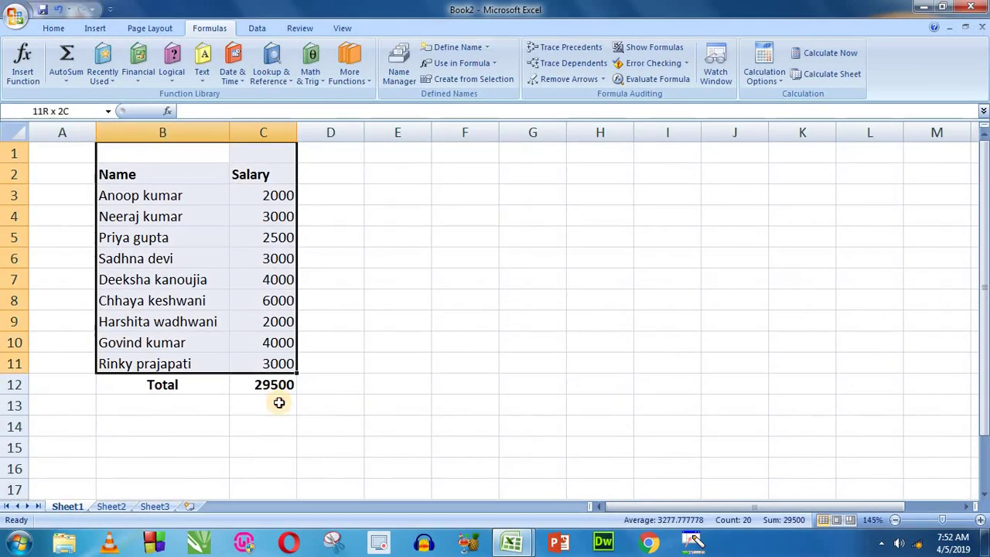
left_click(360, 311)
left_click_drag(155, 175, 263, 363)
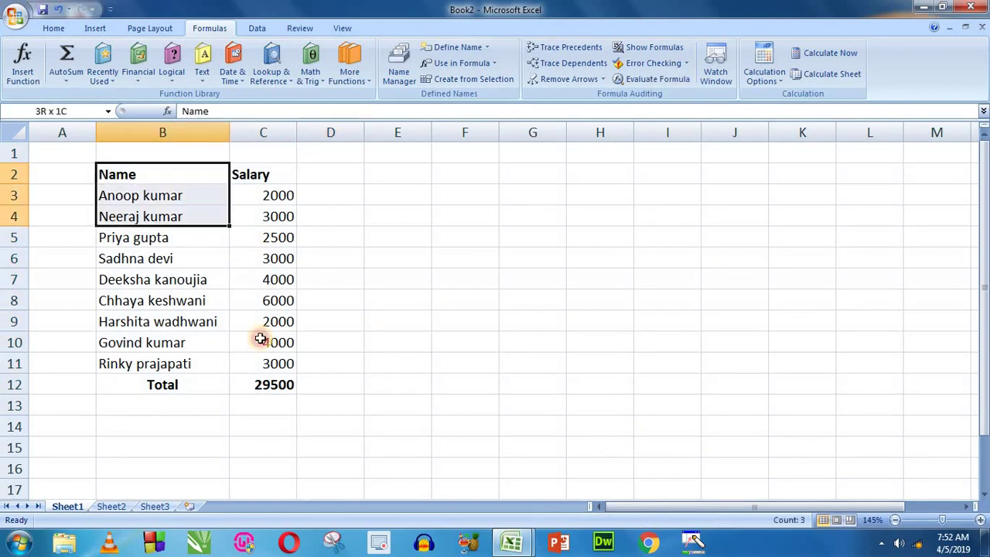
left_click(110, 508)
left_click_drag(221, 174, 371, 274)
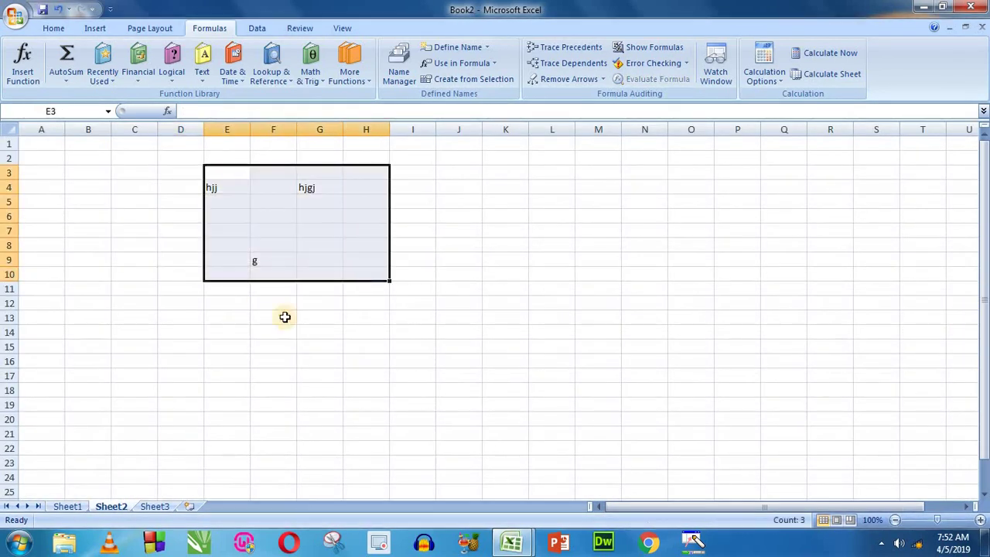
left_click(66, 508)
left_click_drag(169, 179, 271, 364)
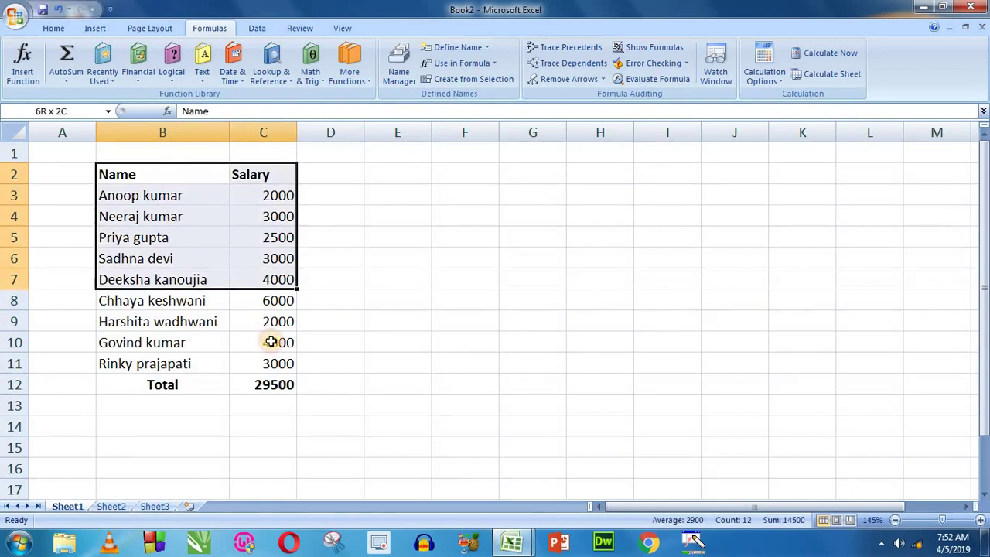
left_click(110, 508)
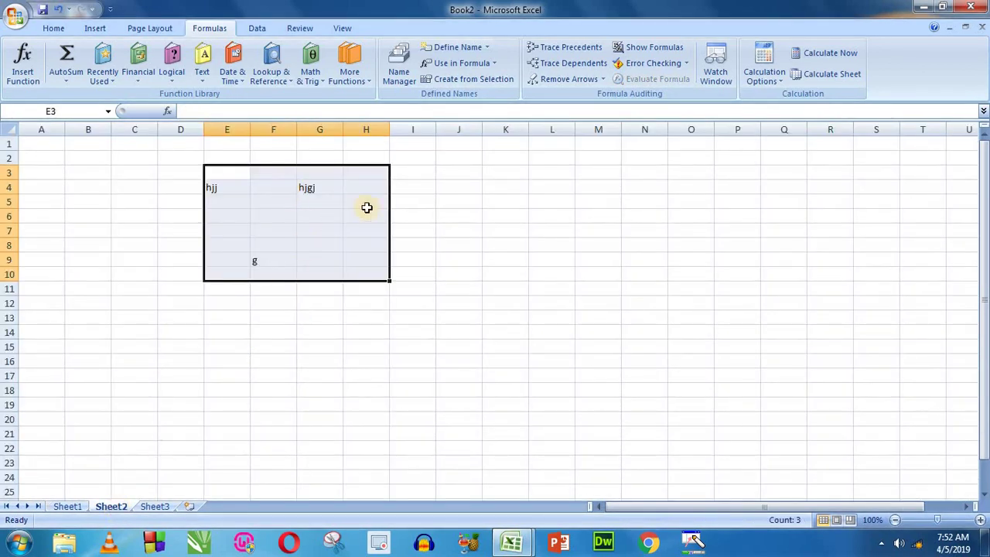
left_click(68, 507)
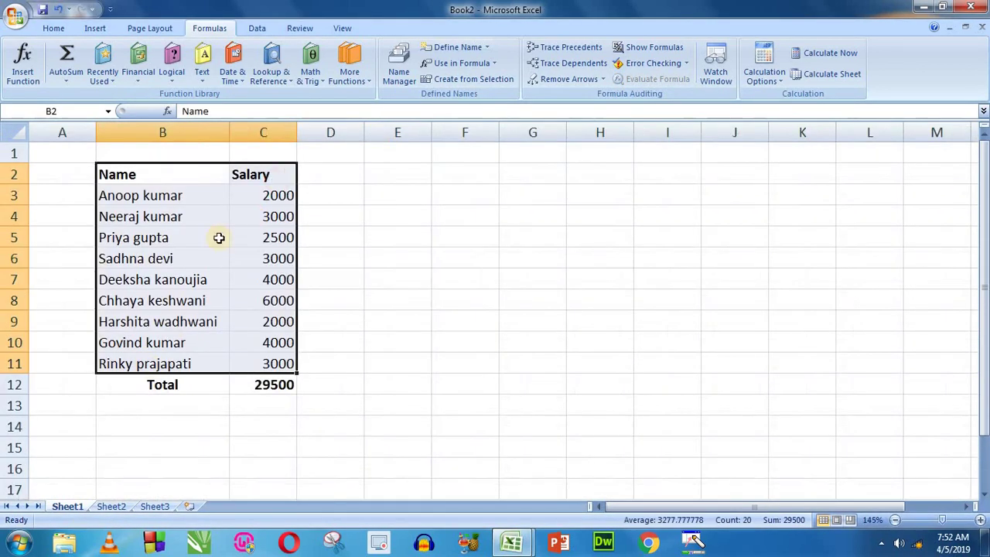
left_click(174, 405)
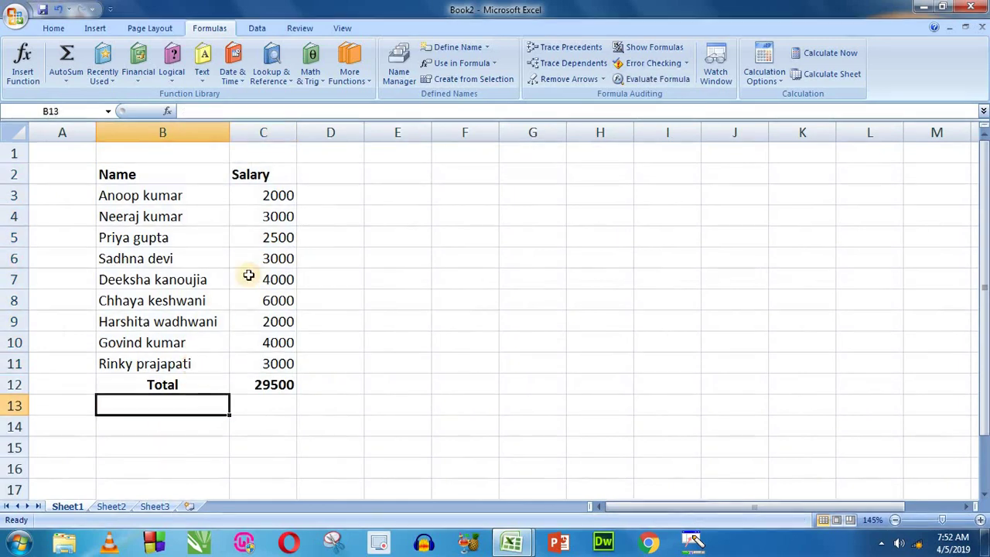
Step: Open a floating Watch Window and add watches for the table B2:C12
left_click(719, 66)
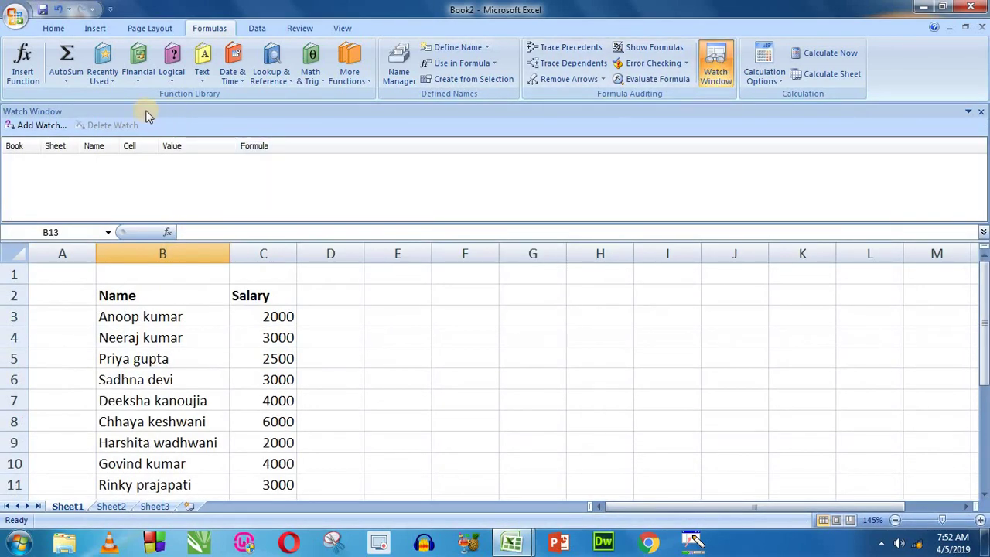
left_click_drag(116, 111, 183, 276)
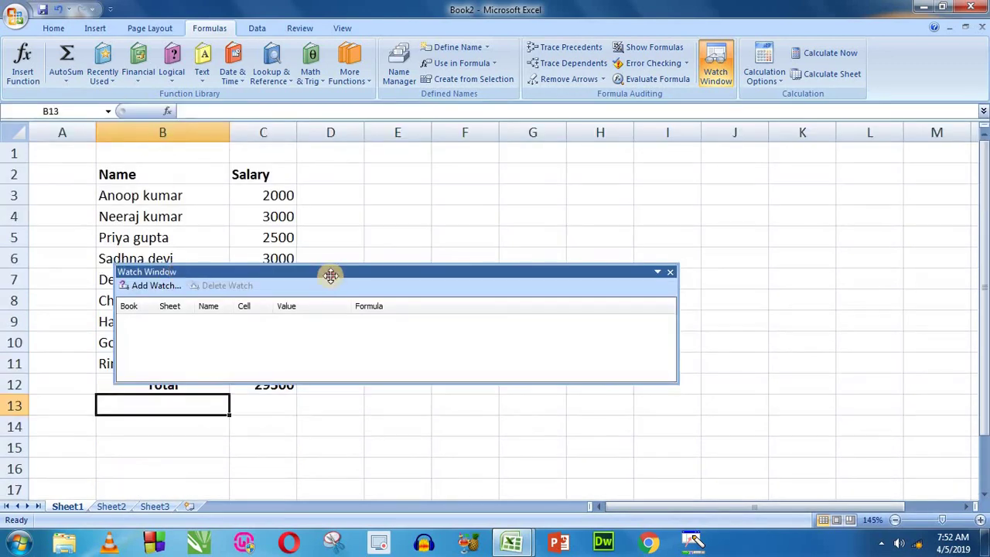
left_click_drag(327, 272, 598, 171)
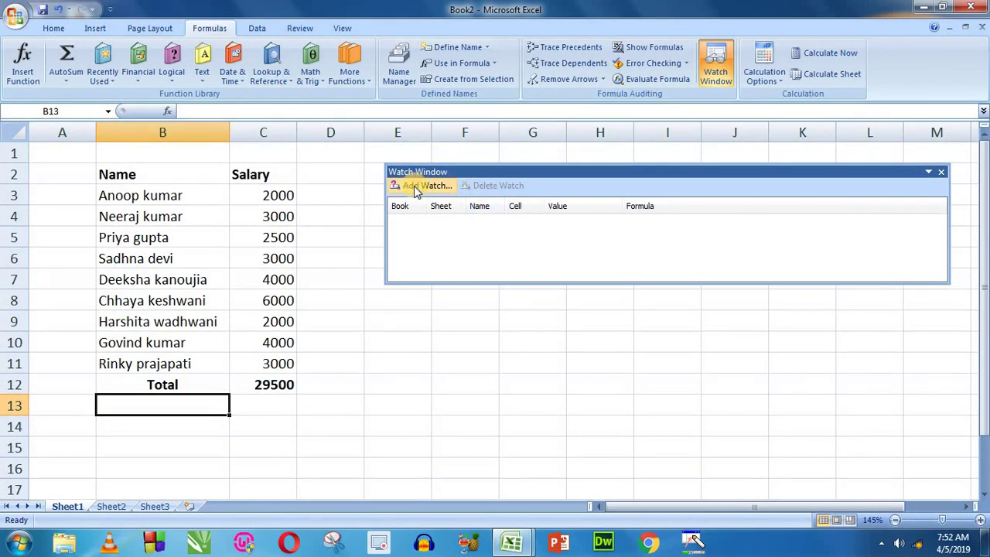
left_click(414, 191)
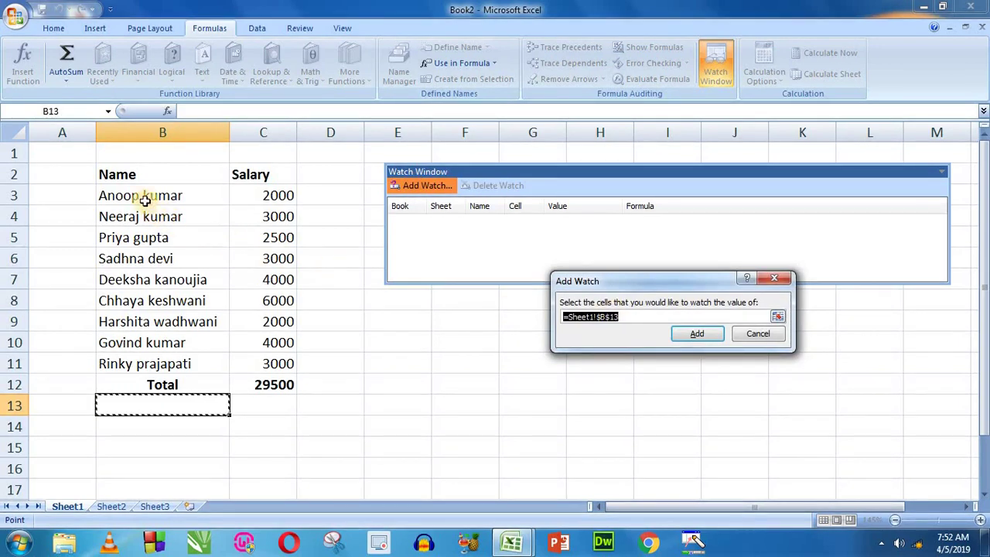
left_click_drag(116, 174, 279, 384)
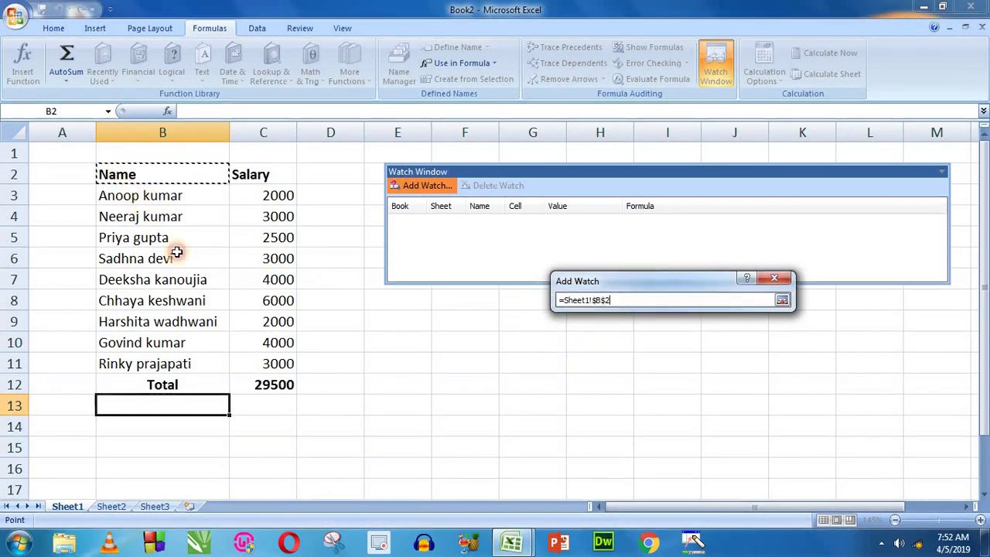
left_click(692, 333)
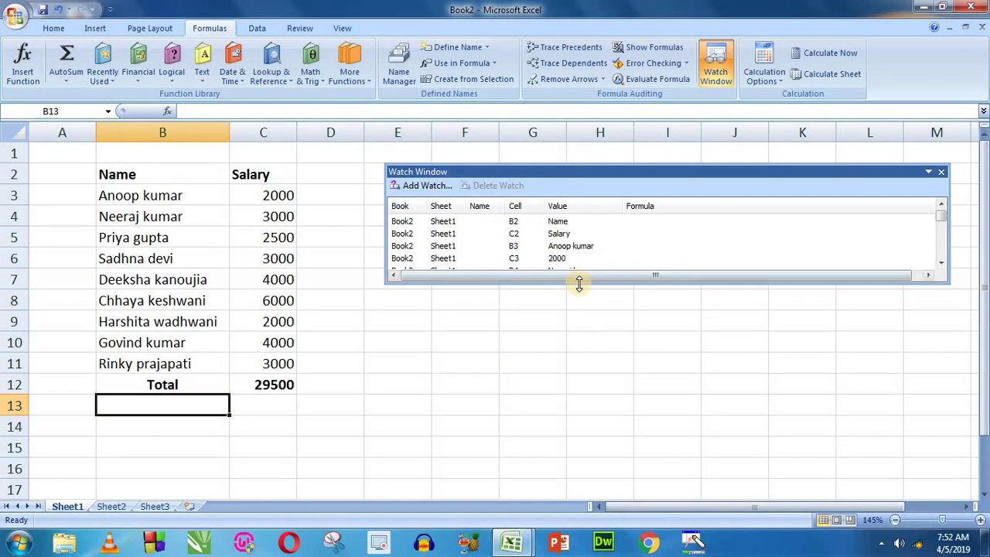
Step: Enlarge the Watch Window and select various watch entries such as B3, B4, B5, C5 and B6
left_click_drag(577, 282, 577, 343)
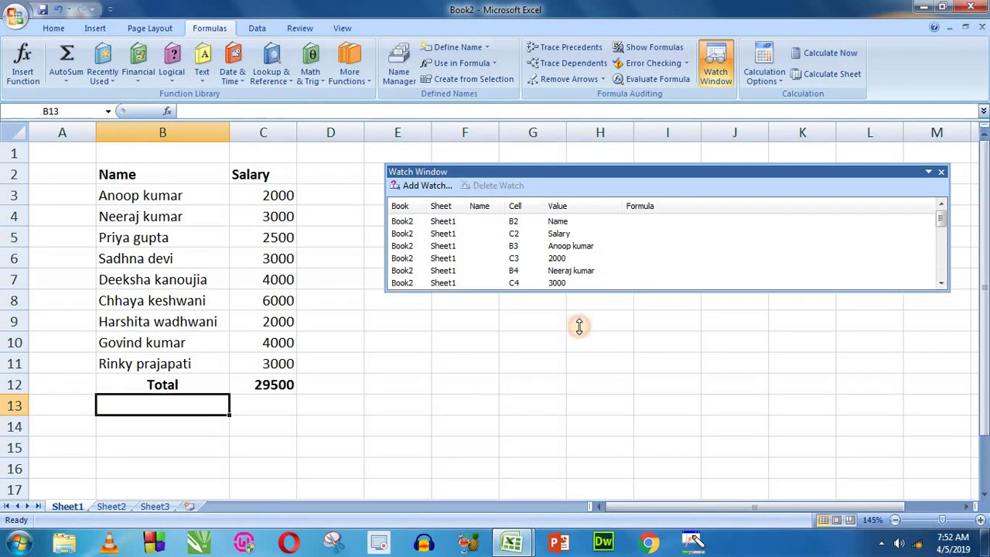
left_click(559, 257)
scroll(560, 259, "down", 1)
scroll(559, 259, "up", 1)
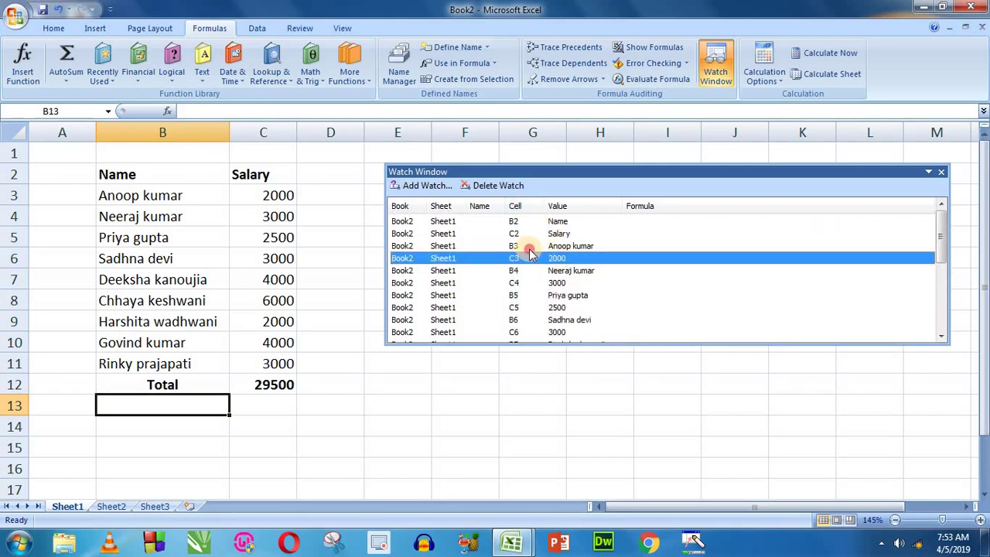
left_click(530, 247)
left_click(524, 271, "ctrl")
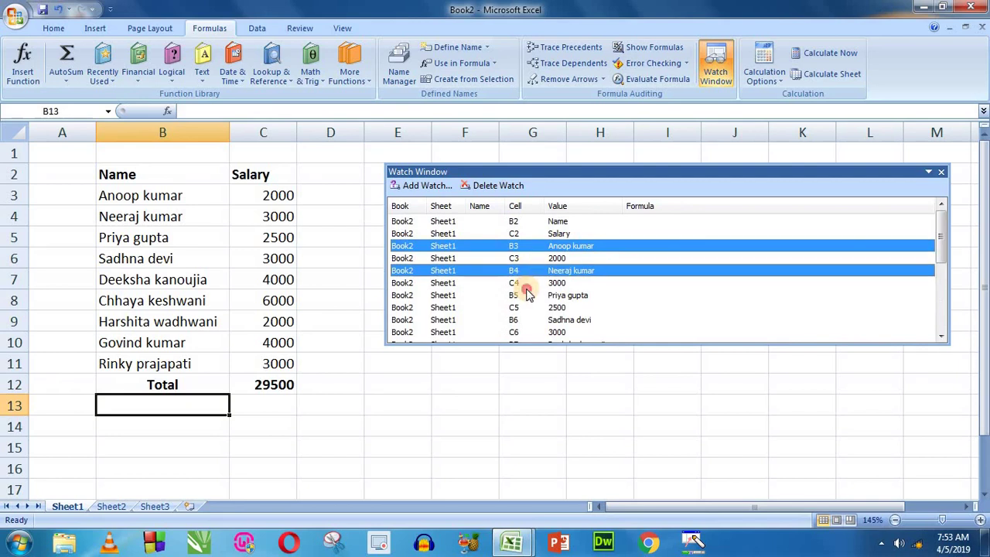
left_click(528, 296, "ctrl")
left_click(524, 307, "ctrl")
left_click(522, 319, "ctrl")
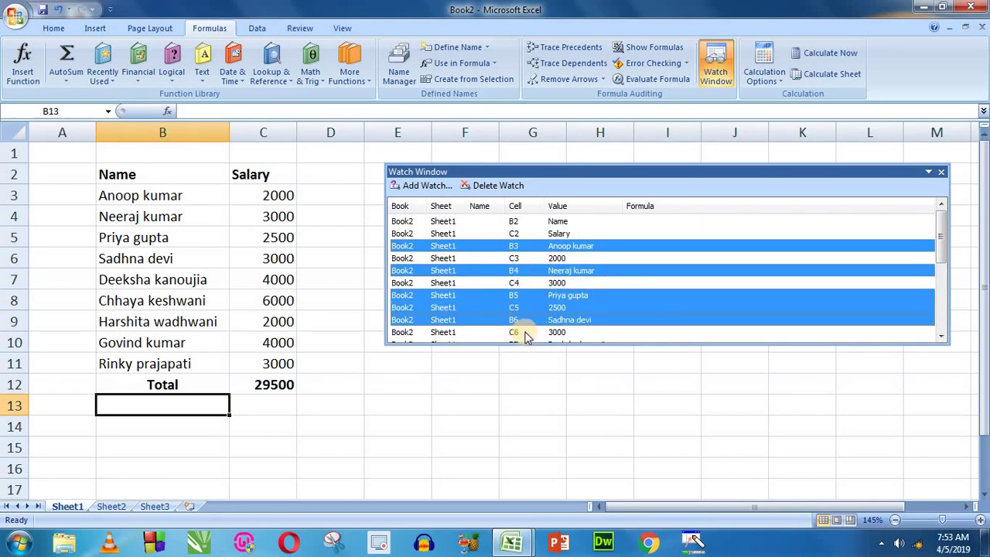
left_click(511, 222)
scroll(515, 236, "down", 1)
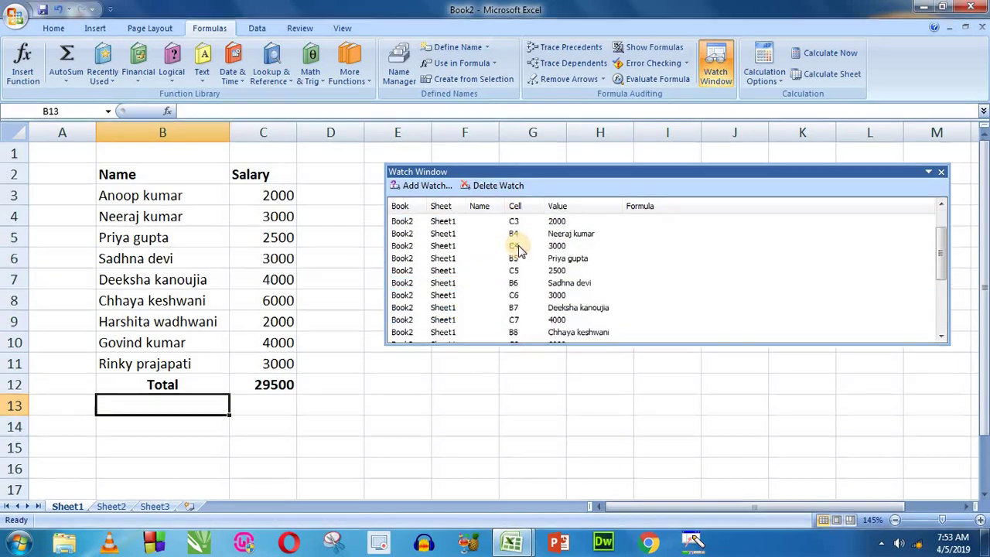
left_click(514, 222)
scroll(938, 205, "up", 1)
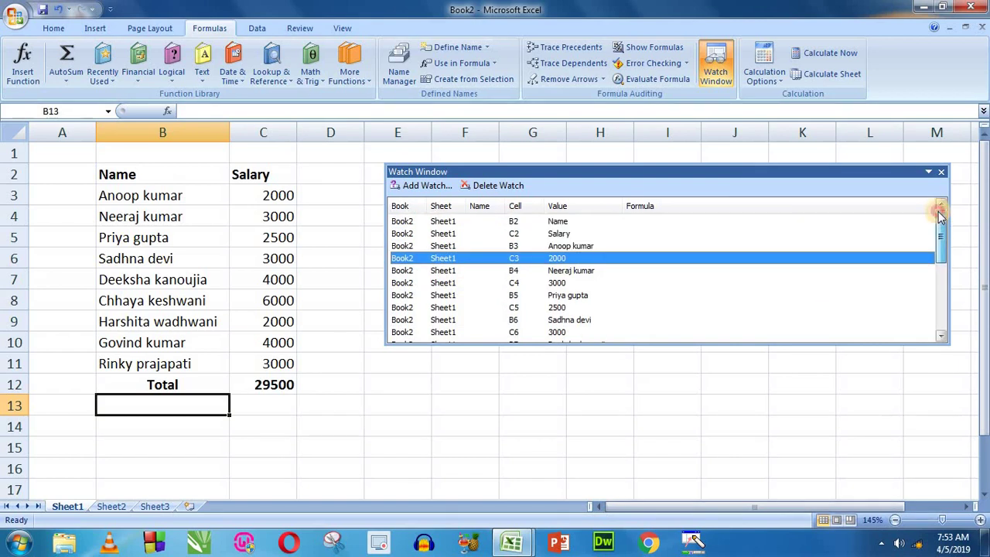
left_click(621, 224)
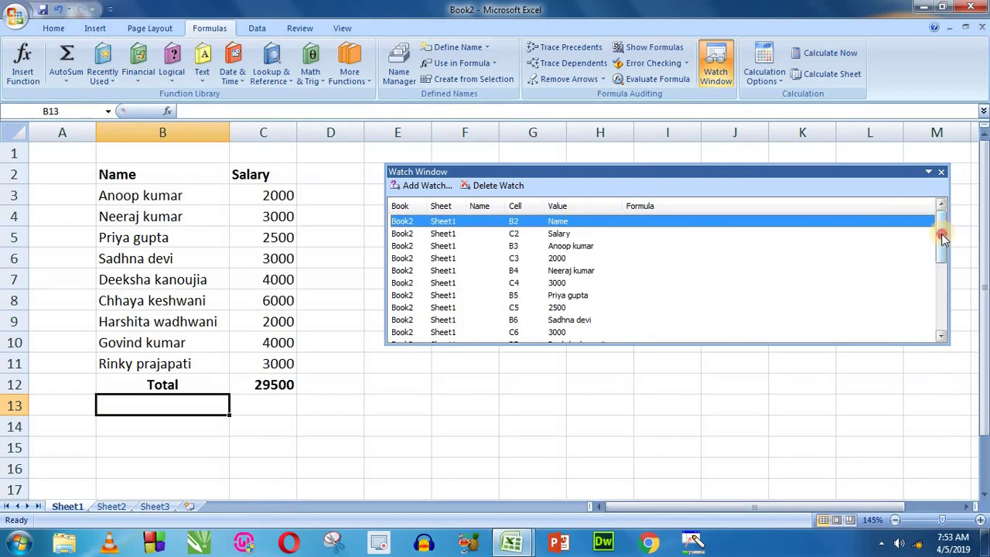
left_click_drag(941, 234, 941, 302)
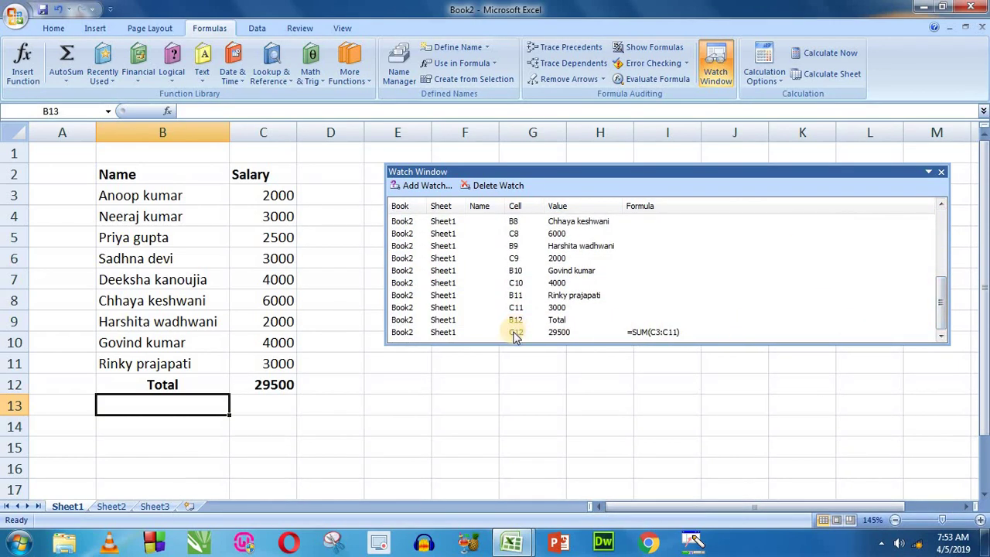
Step: Delete all existing watches and add new watches for B3:C4
left_click(516, 332, "shift")
left_click(487, 186)
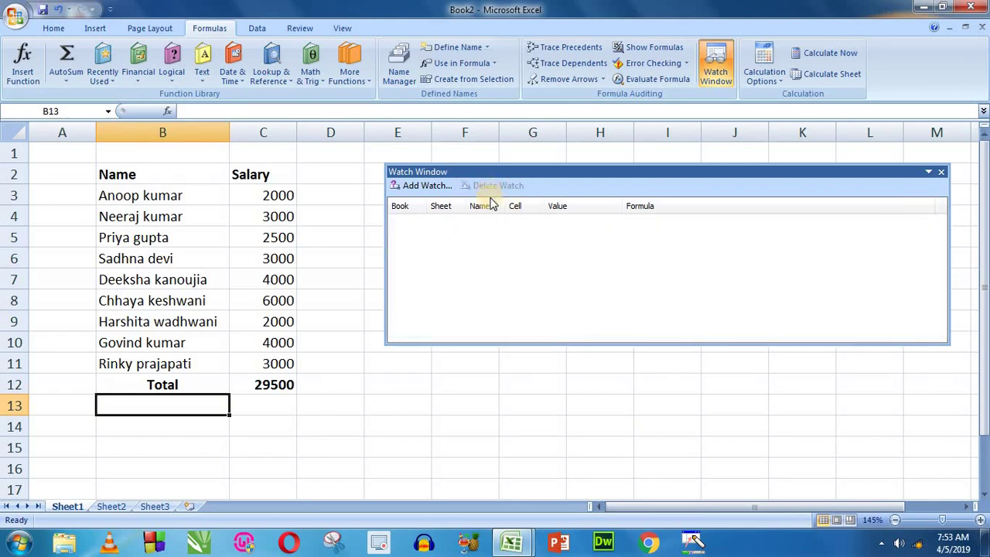
left_click(422, 186)
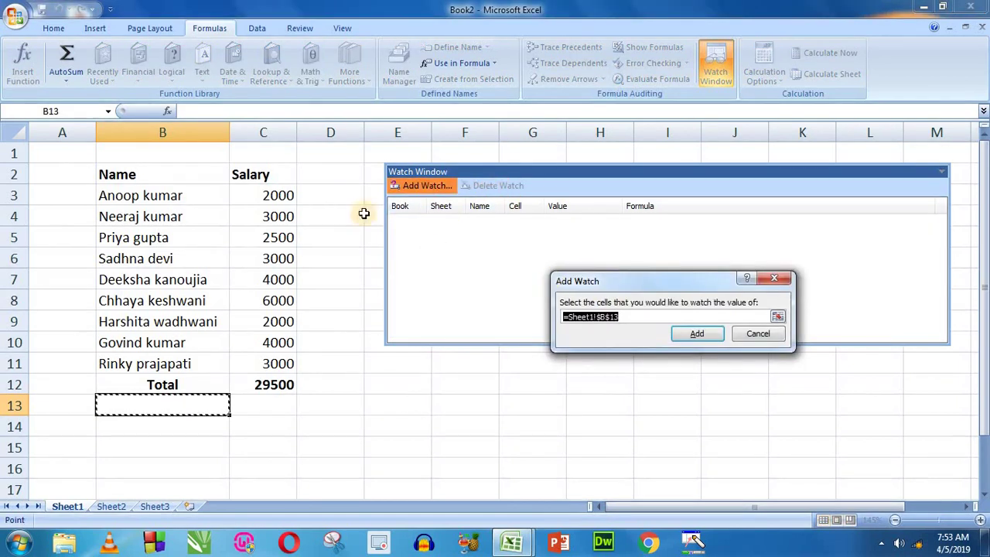
left_click_drag(167, 195, 259, 224)
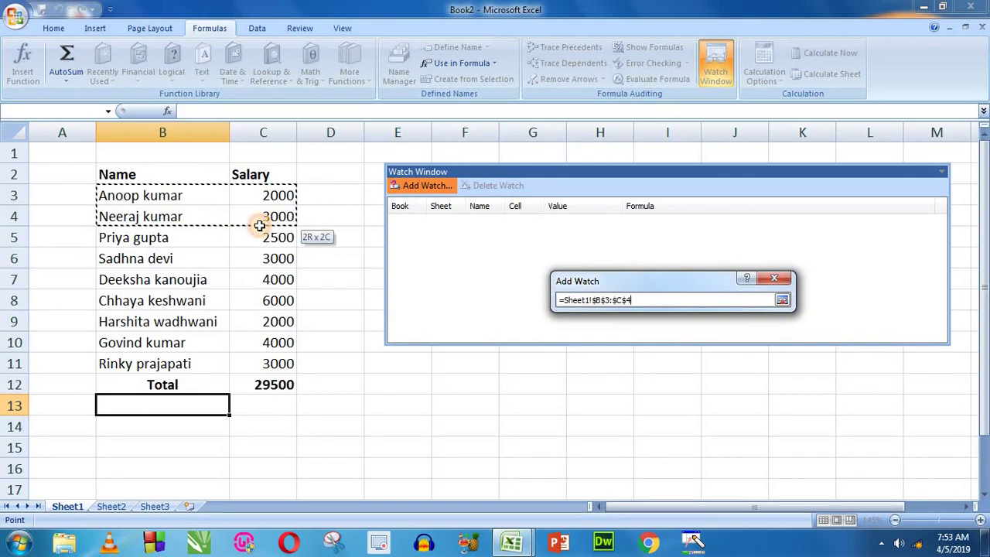
left_click(705, 335)
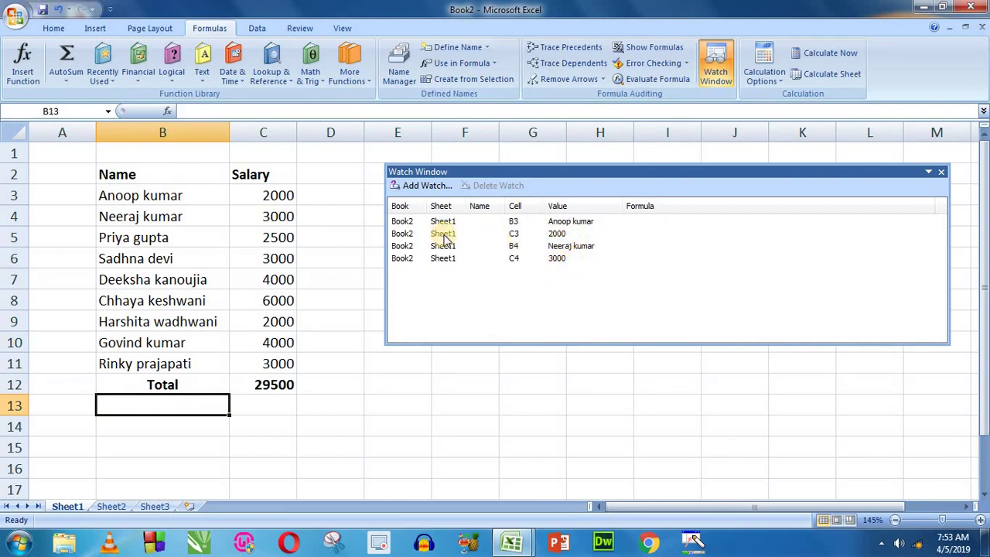
Step: View the watches from Sheet2 and Sheet3 with the window docked, then return to Sheet1 and close it
left_click(111, 507)
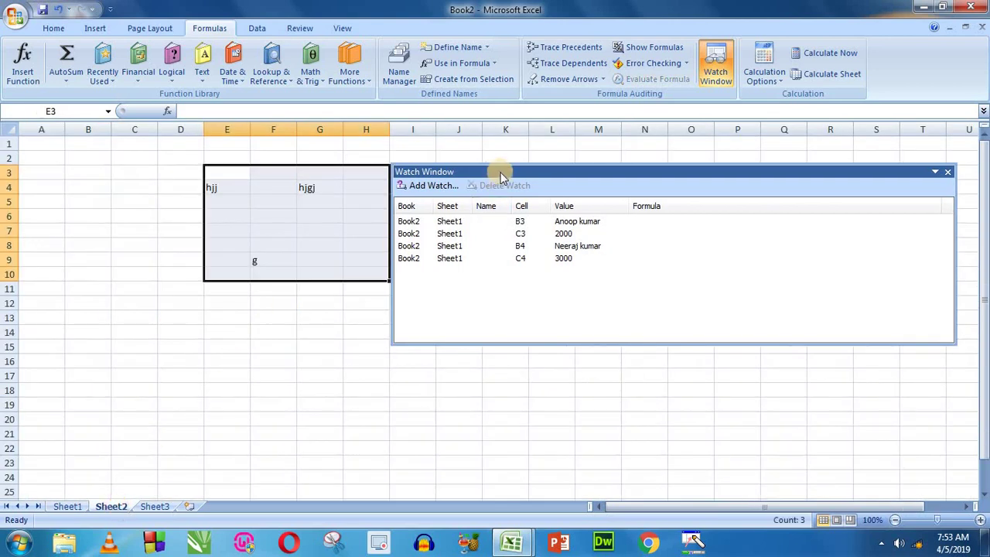
left_click_drag(502, 176, 535, 93)
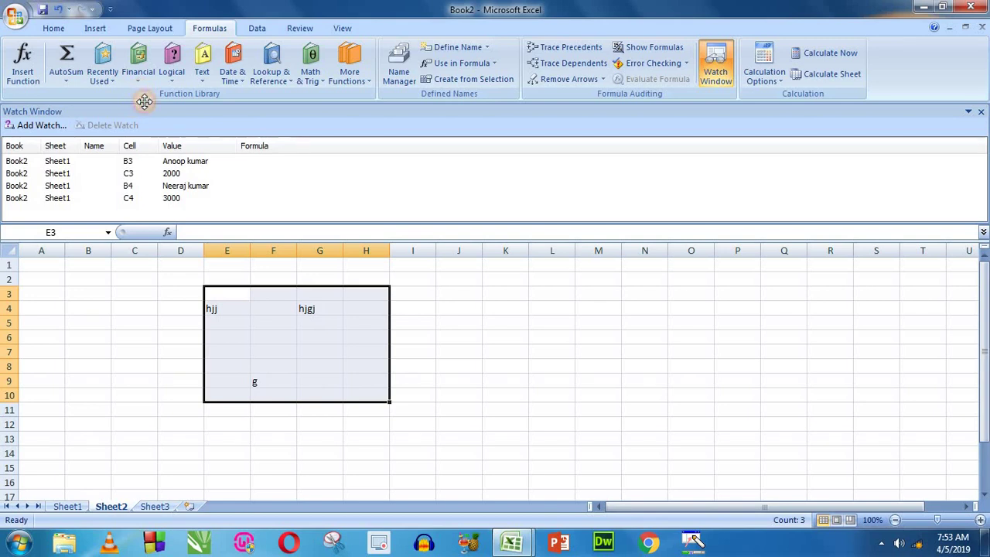
left_click(291, 332)
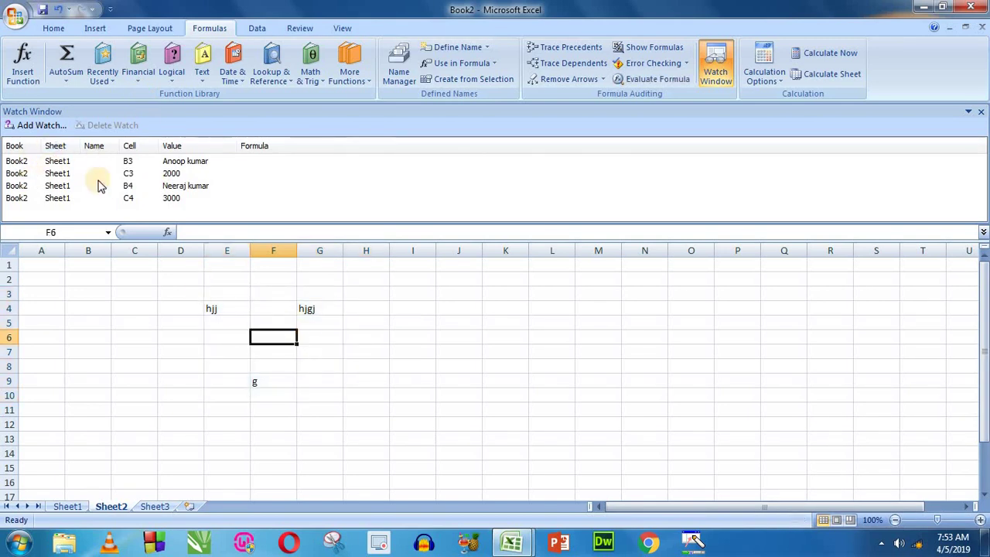
left_click(154, 506)
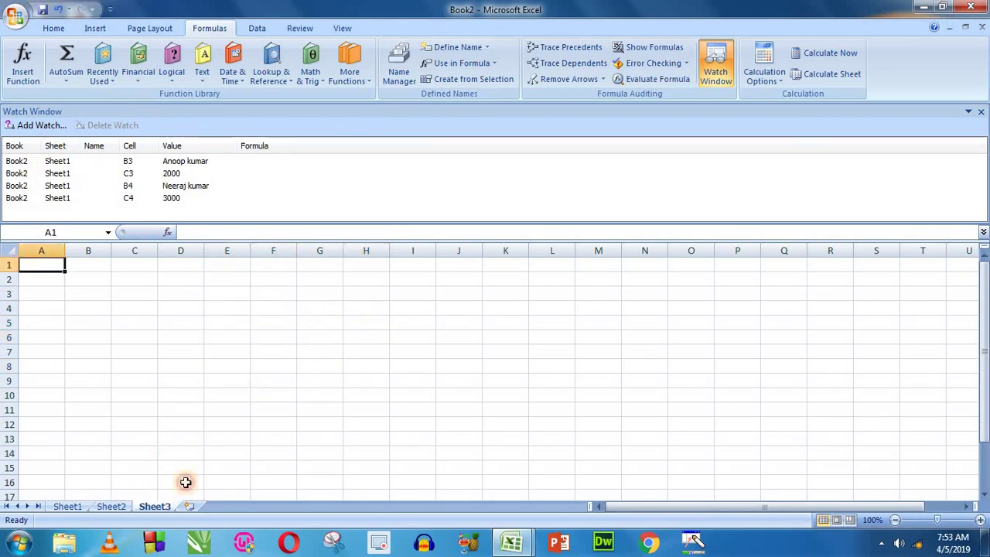
left_click(115, 505)
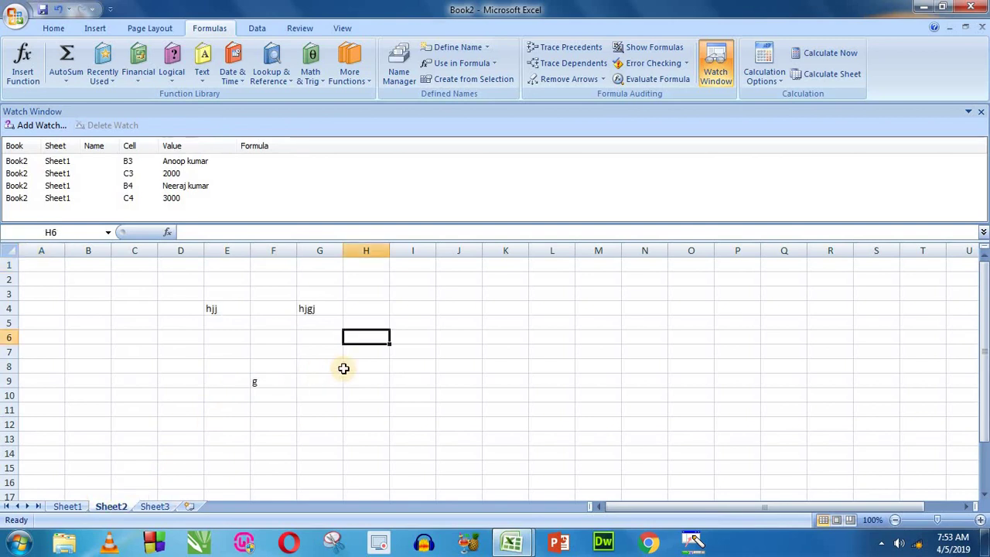
left_click(71, 506)
left_click(710, 68)
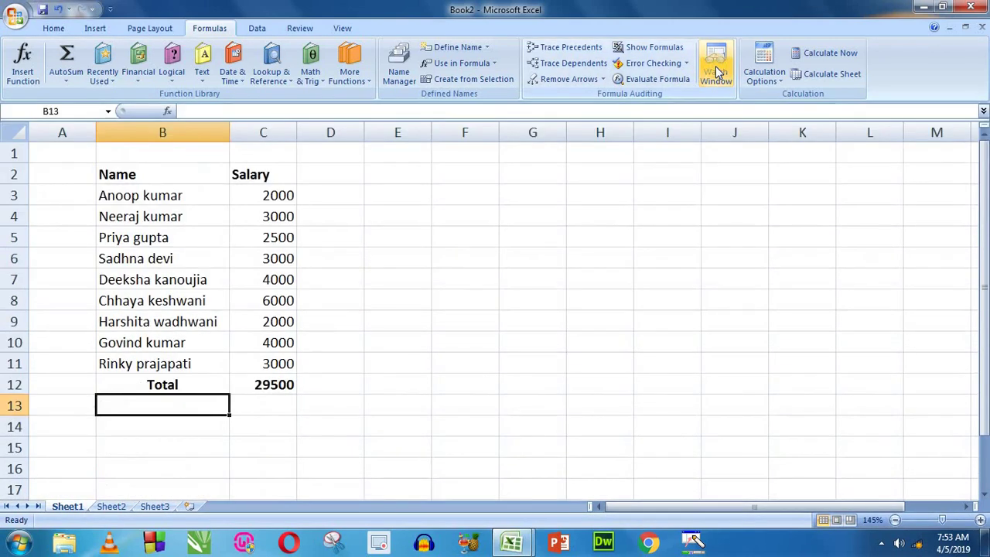
Step: Glance at the calculation mode options, then change the C4 salary to 2500
left_click(610, 208)
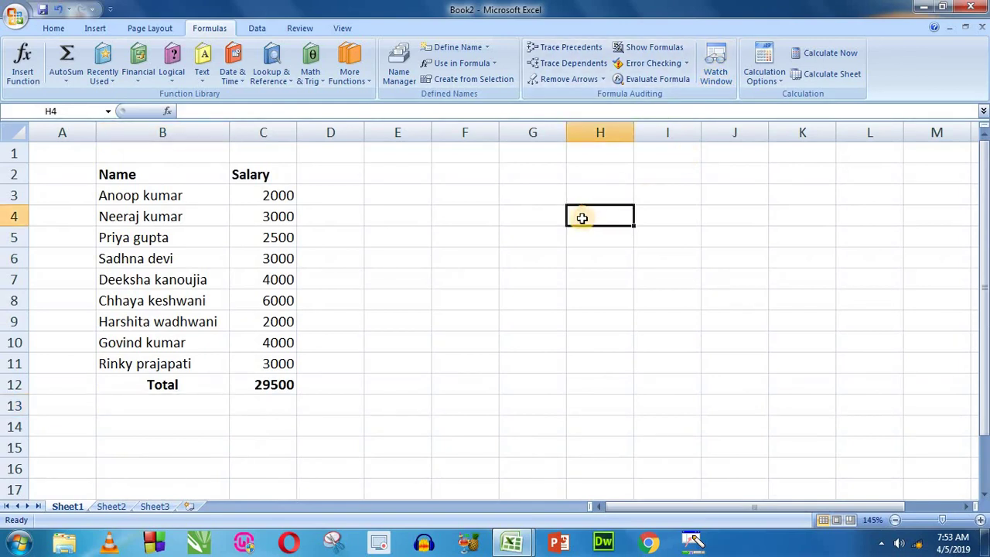
left_click(781, 85)
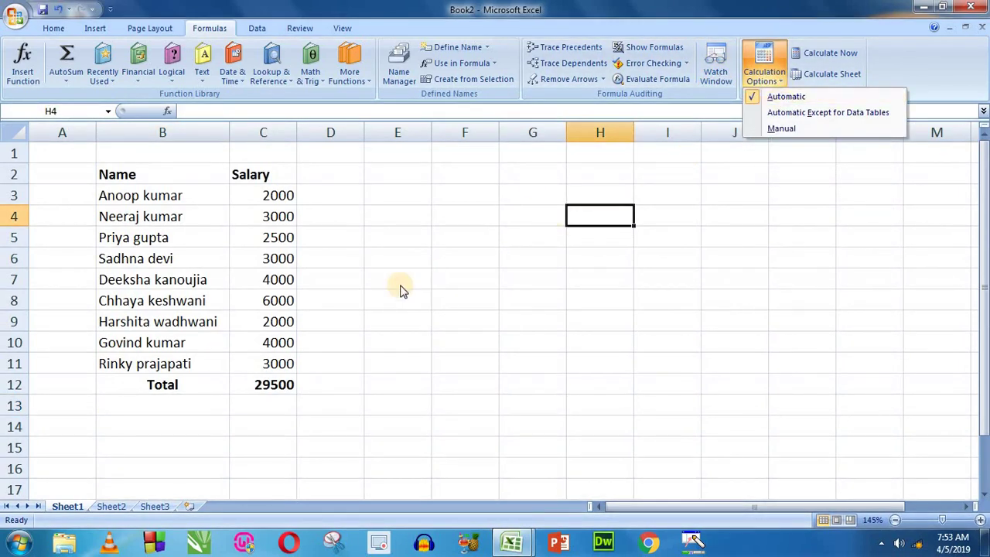
left_click(302, 364)
left_click(285, 379)
left_click(376, 297)
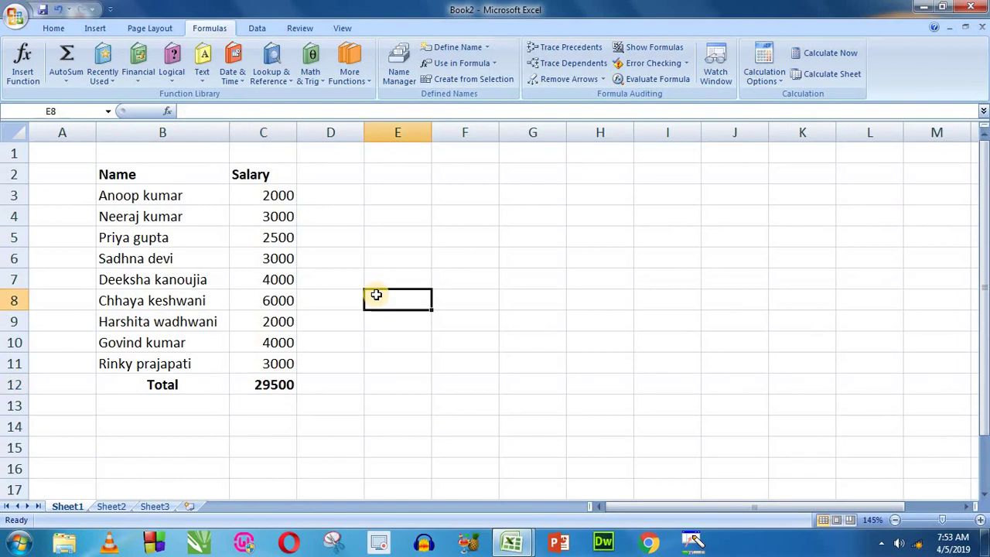
left_click(270, 217)
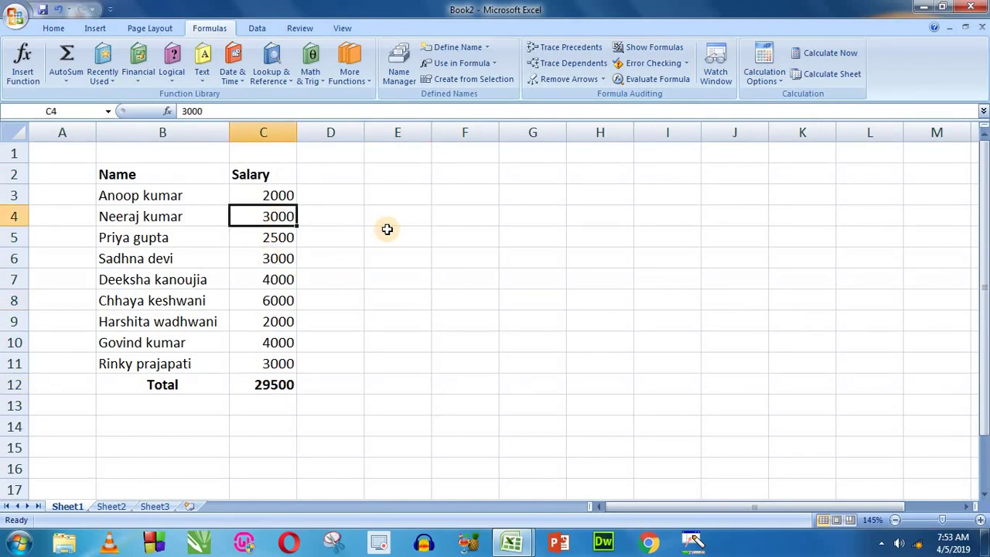
type("25")
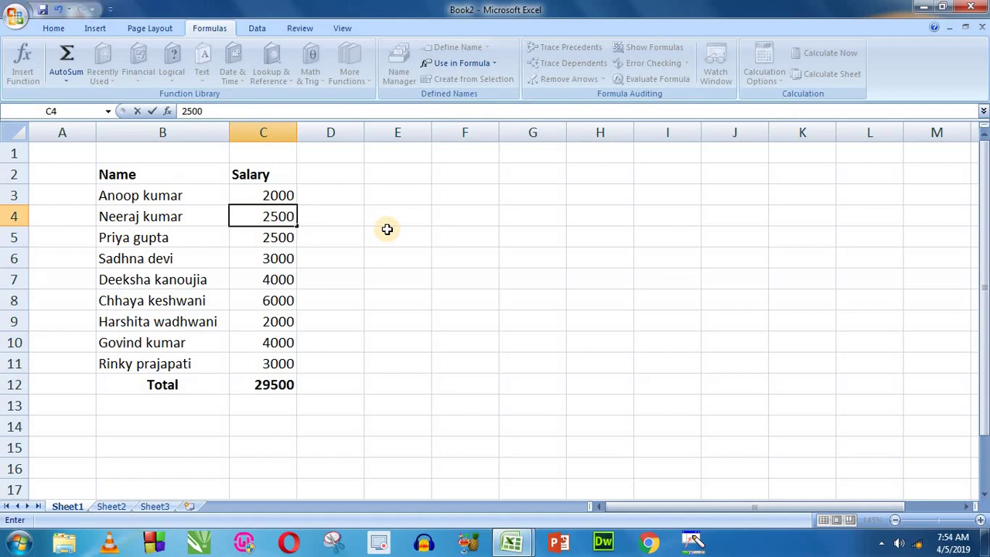
key("Return")
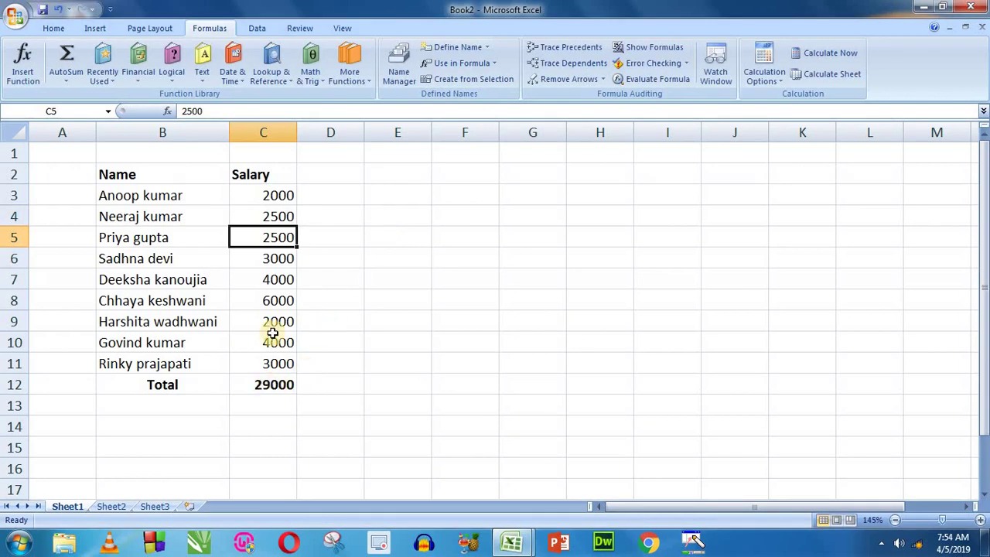
Step: Set the C5 salary to 2000, verify the C12 total reads 28500, and show Calculation Options
type("5")
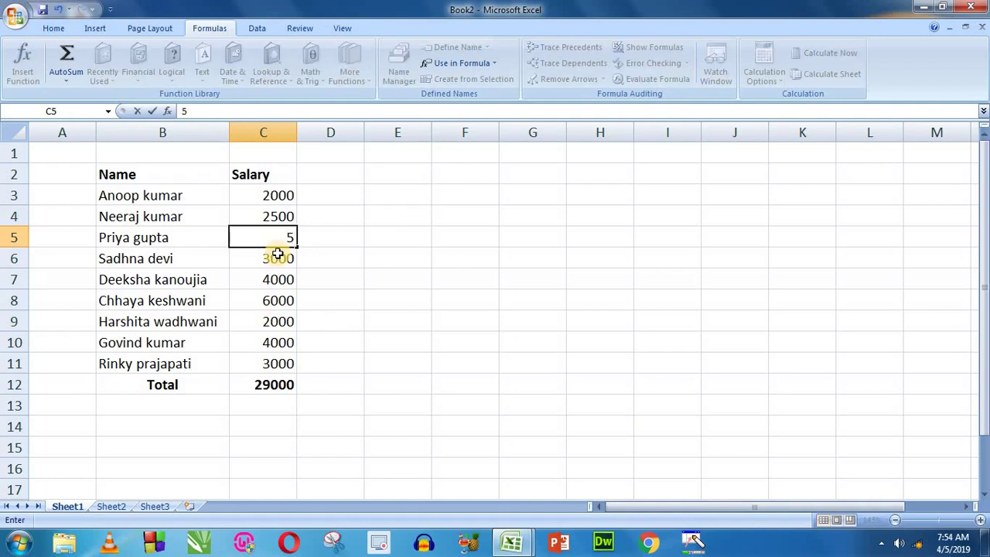
key("Return")
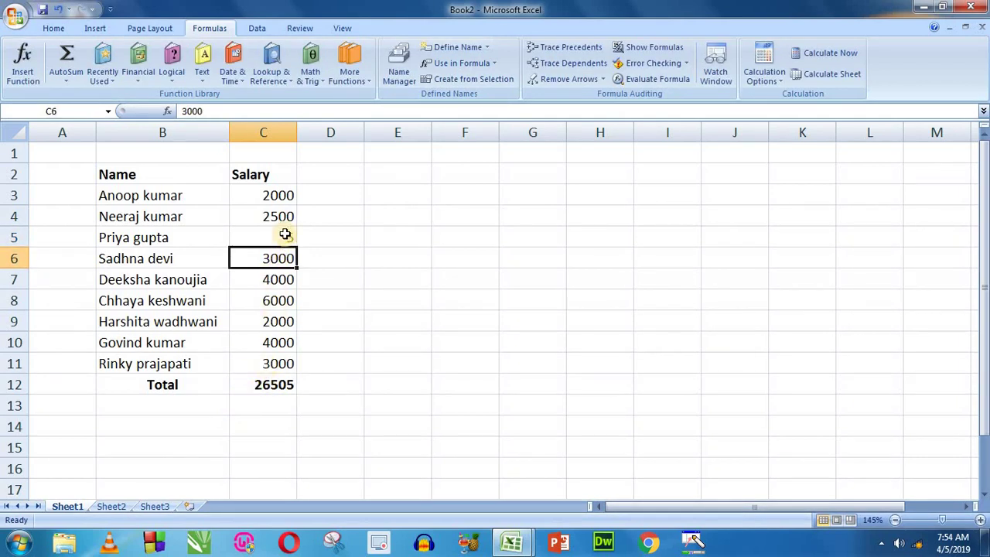
left_click(286, 234)
type("2000")
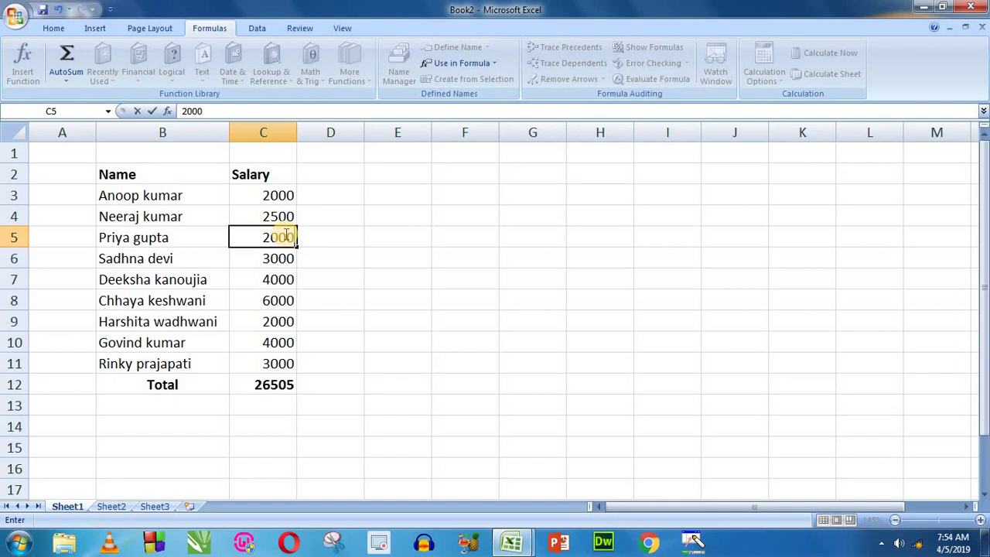
key("Return")
left_click(280, 385)
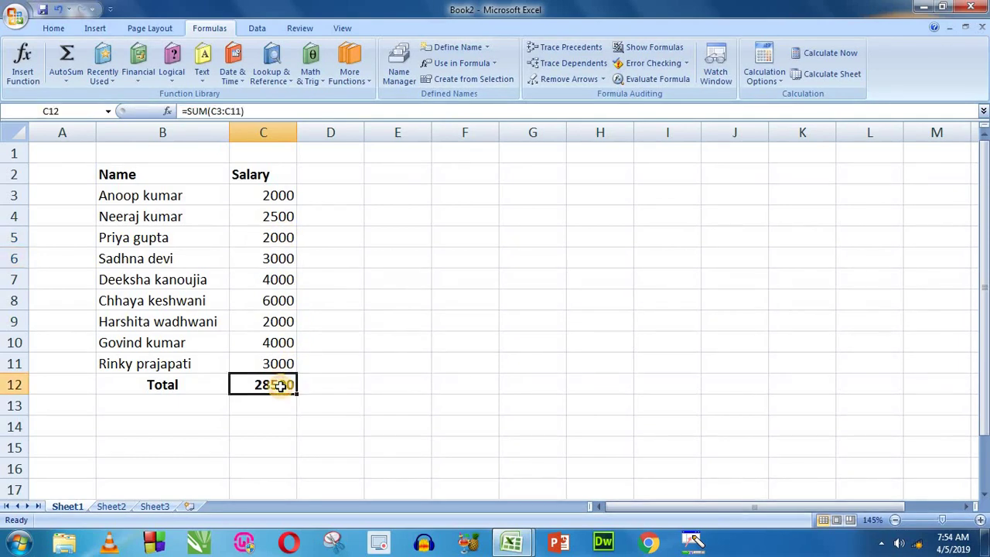
left_click(281, 217)
left_click(276, 386)
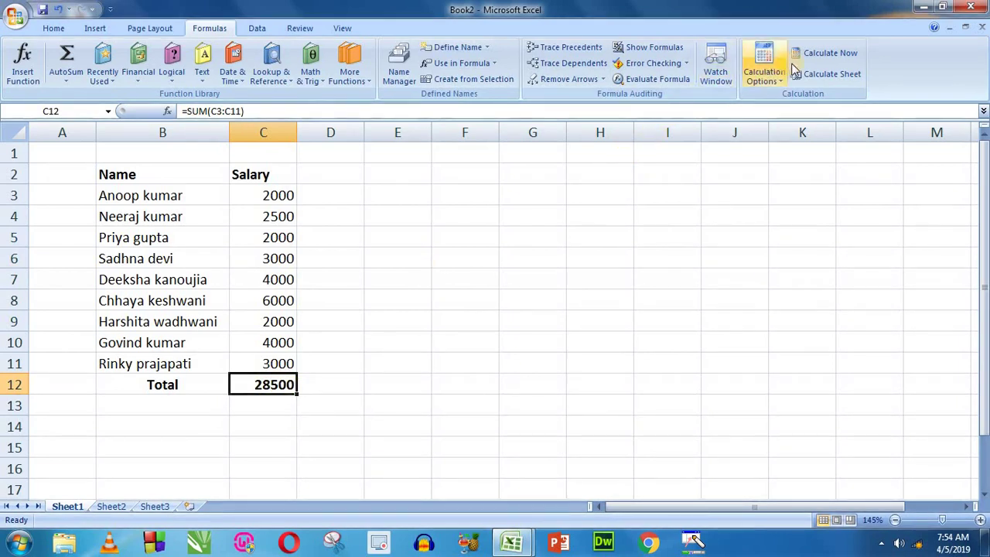
left_click(781, 83)
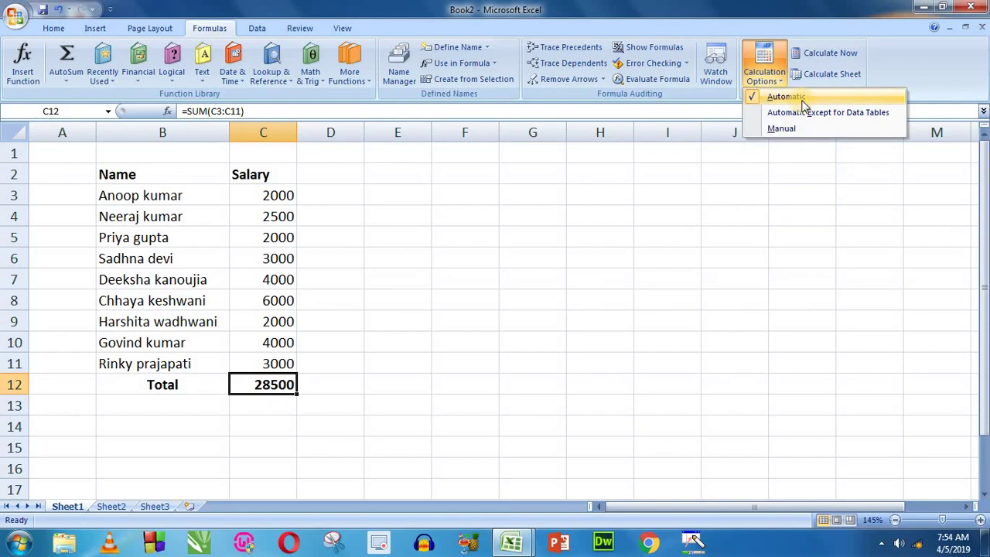
Step: Switch calculation to Manual and change C6 to 400, leaving the total at 28500
left_click(782, 129)
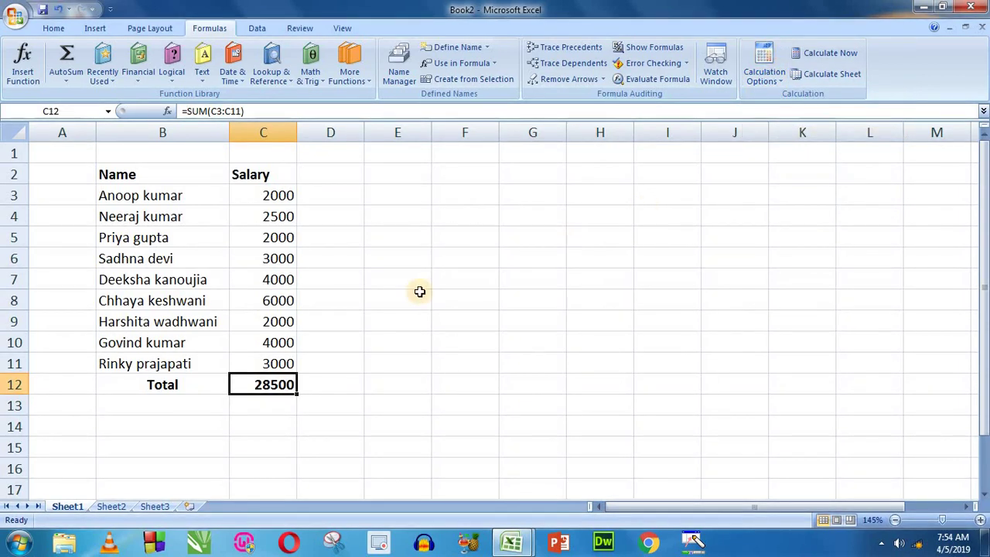
left_click(329, 300)
left_click(273, 259)
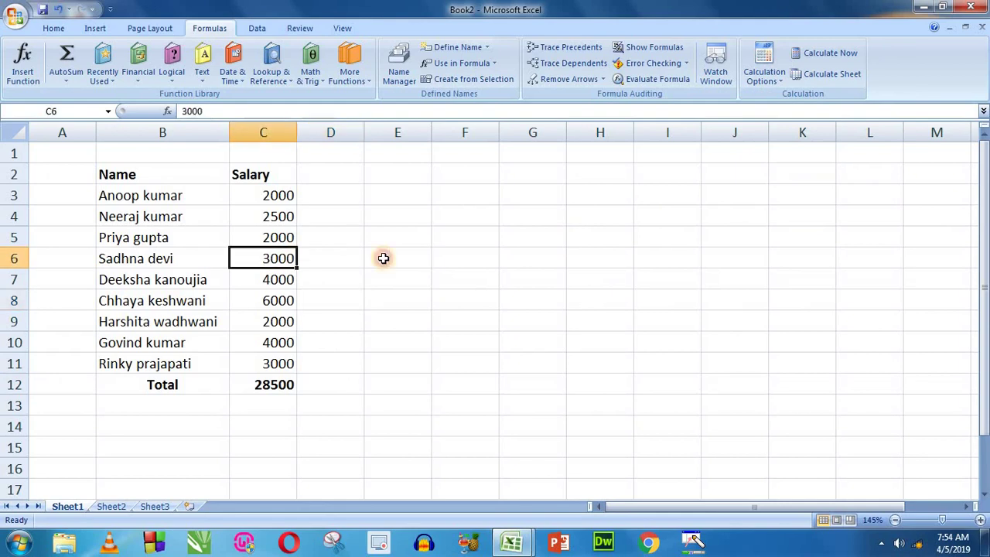
type("40")
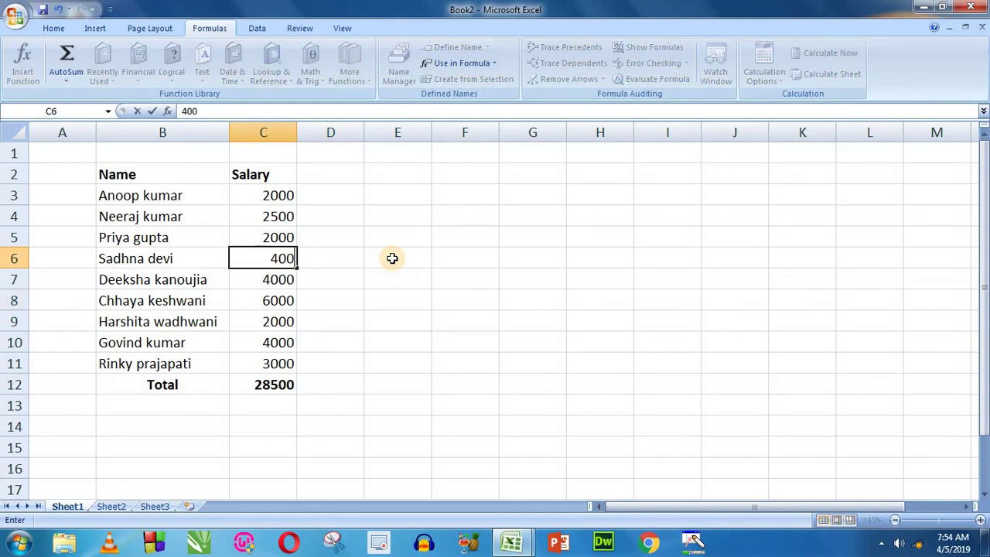
key("Return")
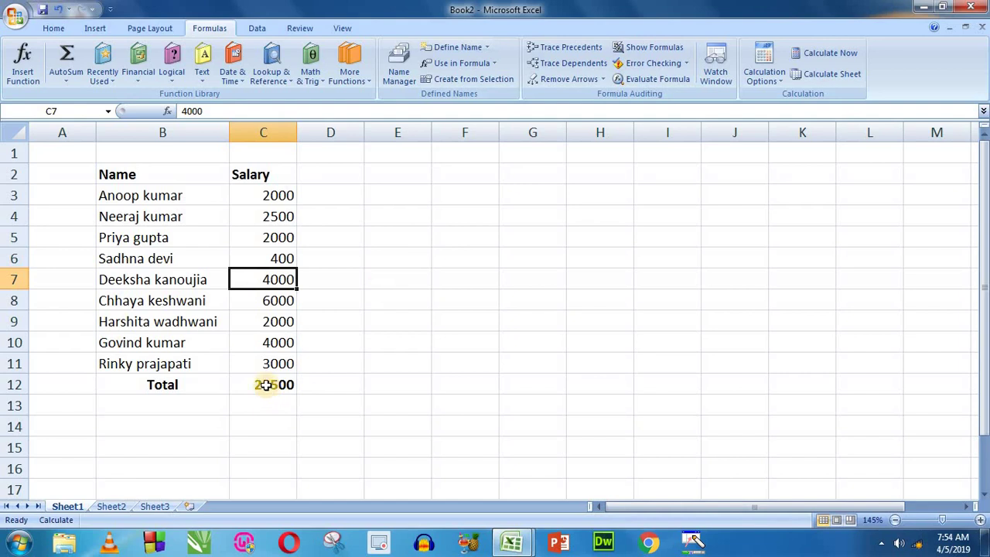
left_click(266, 385)
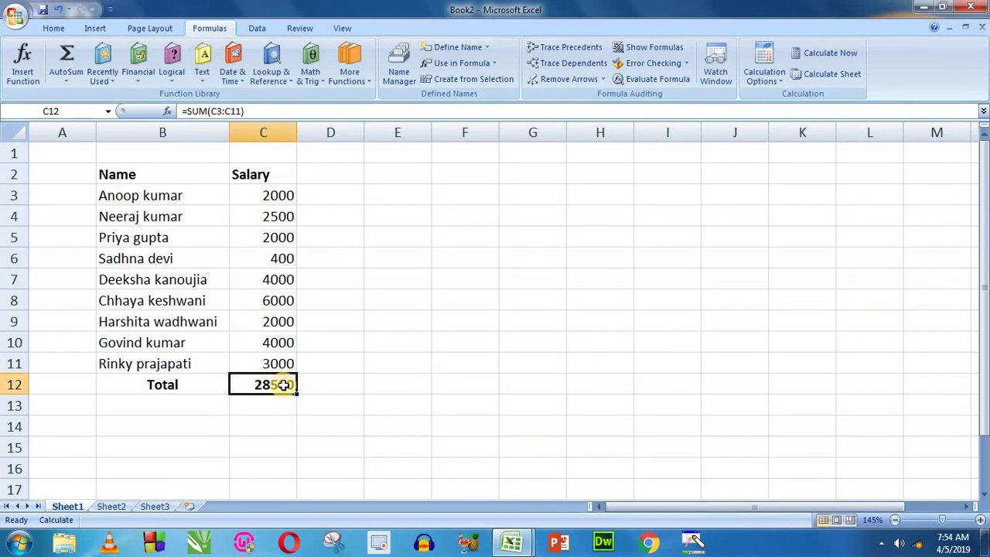
Step: Change C7 to 200 and confirm Manual mode keeps the C12 total at 28500
left_click(276, 280)
type("20")
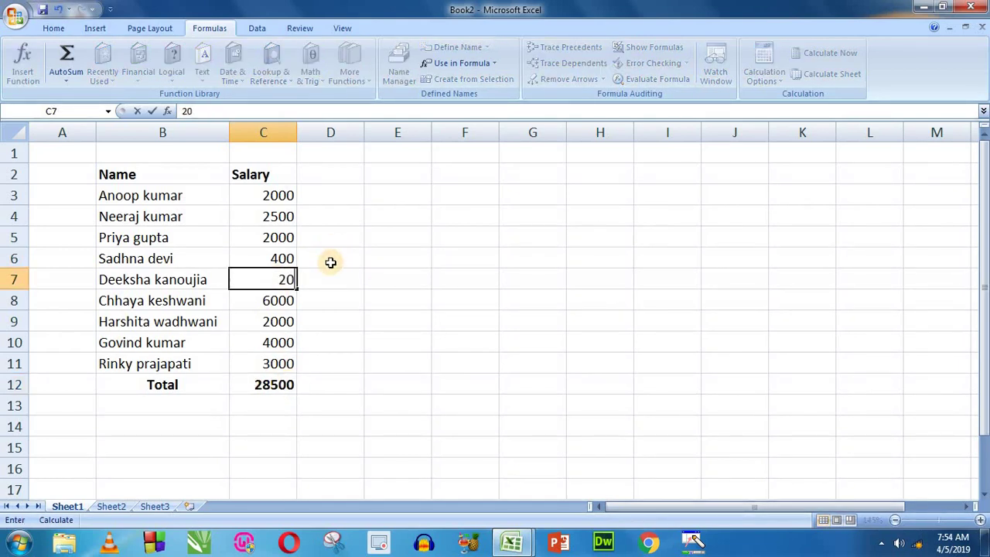
key("Return")
left_click(277, 389)
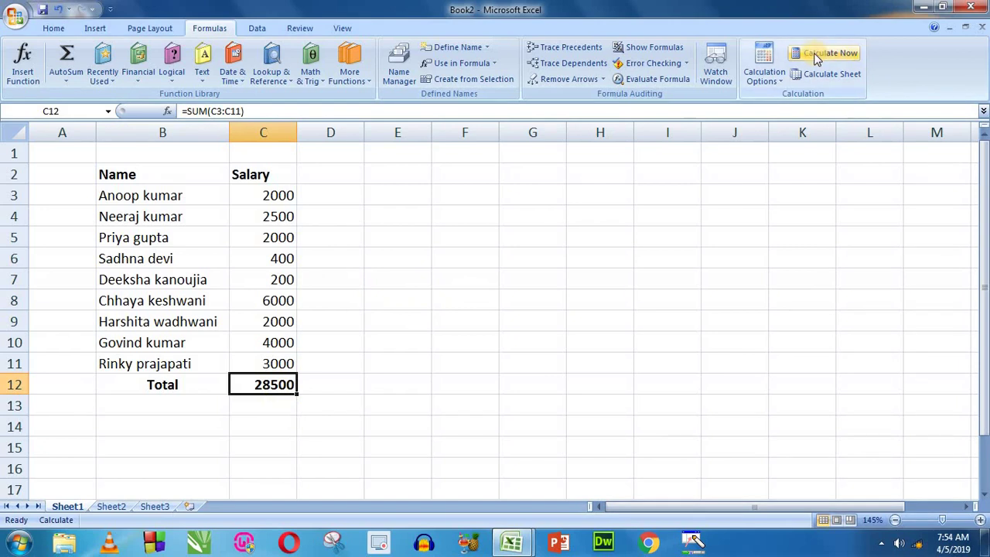
left_click(768, 75)
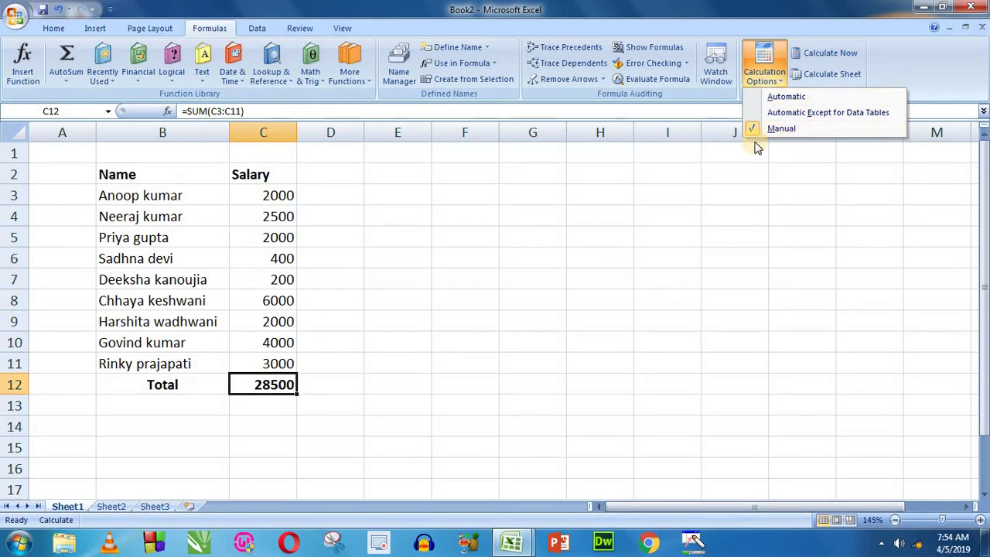
left_click(278, 391)
key("Right")
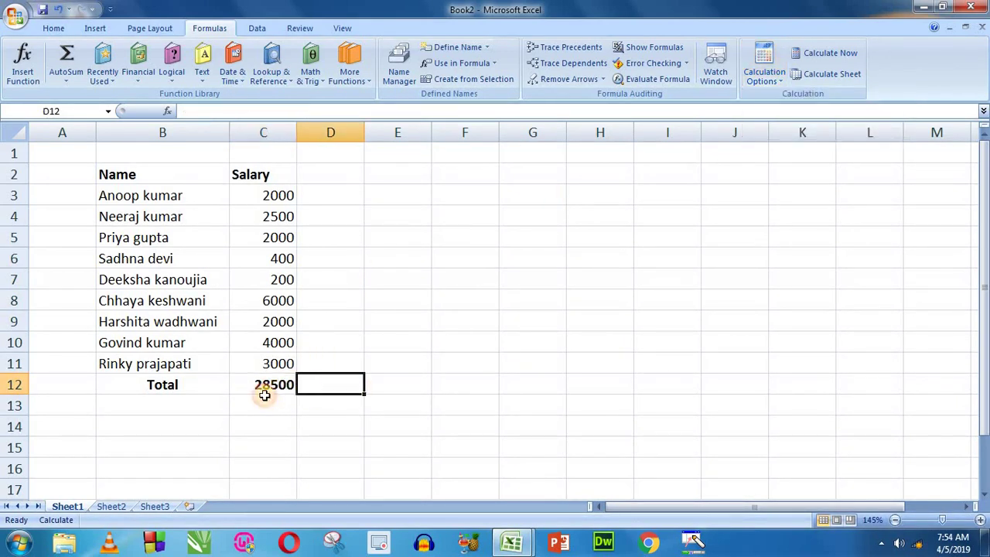
left_click(263, 396)
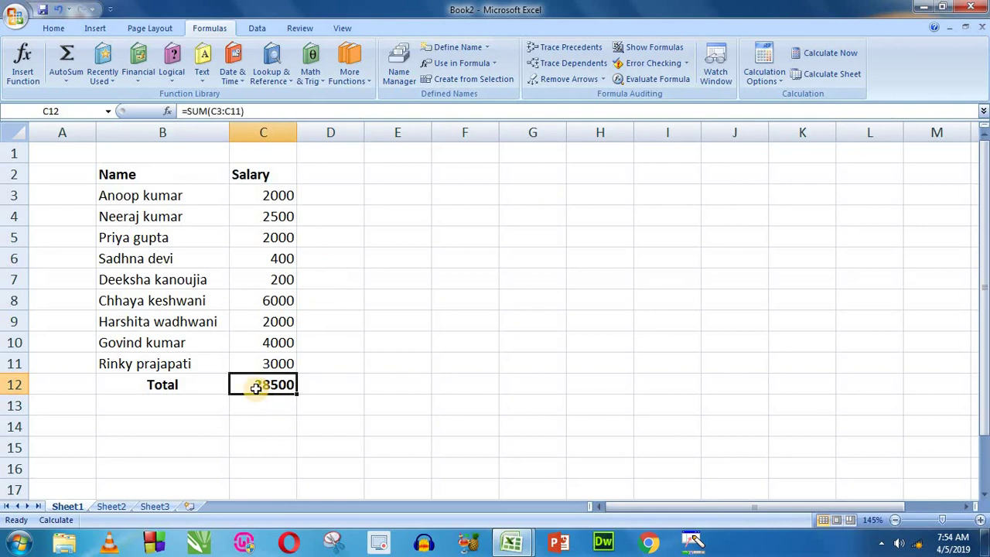
Step: Run Calculate Now to get 22100, then enter 5000 in C6 while the total stays 22100
left_click(819, 55)
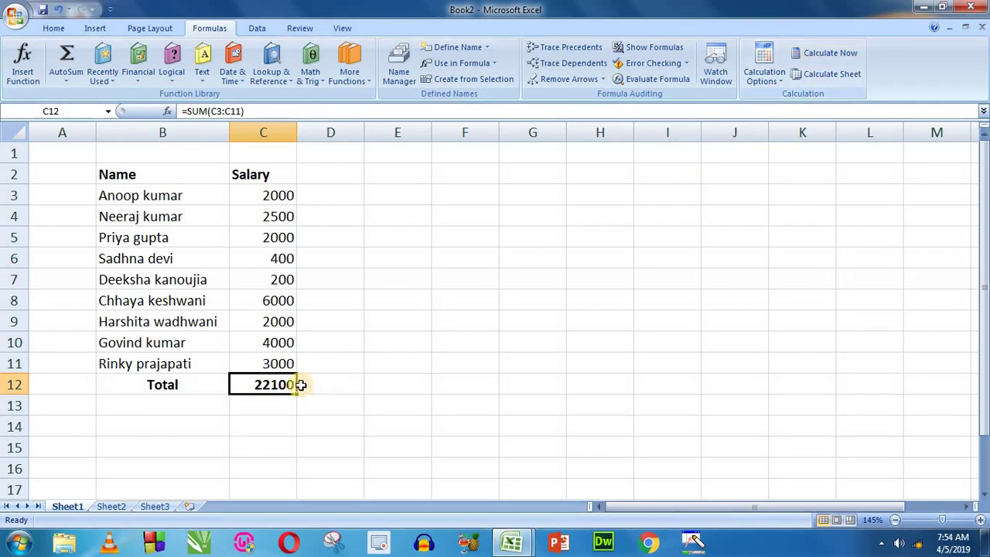
left_click(277, 260)
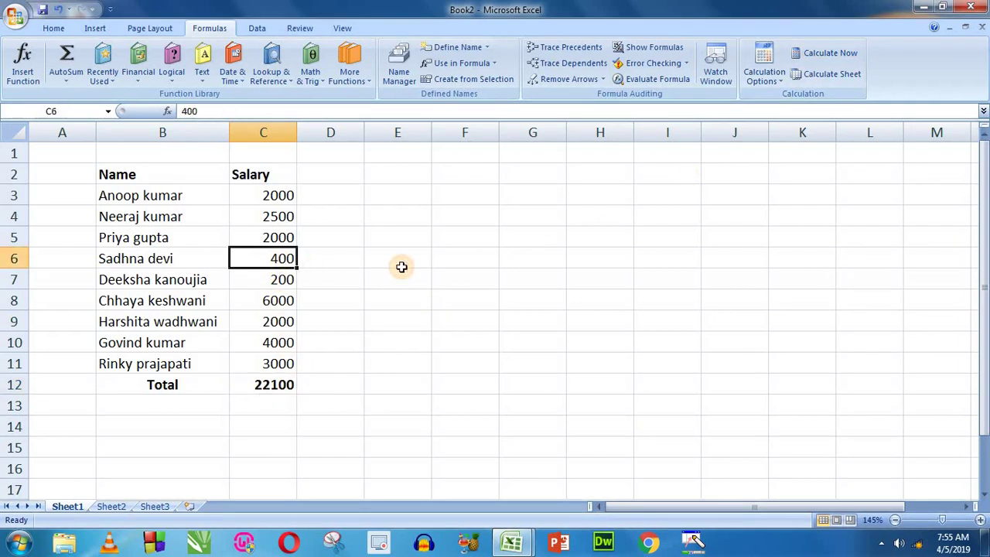
type("50")
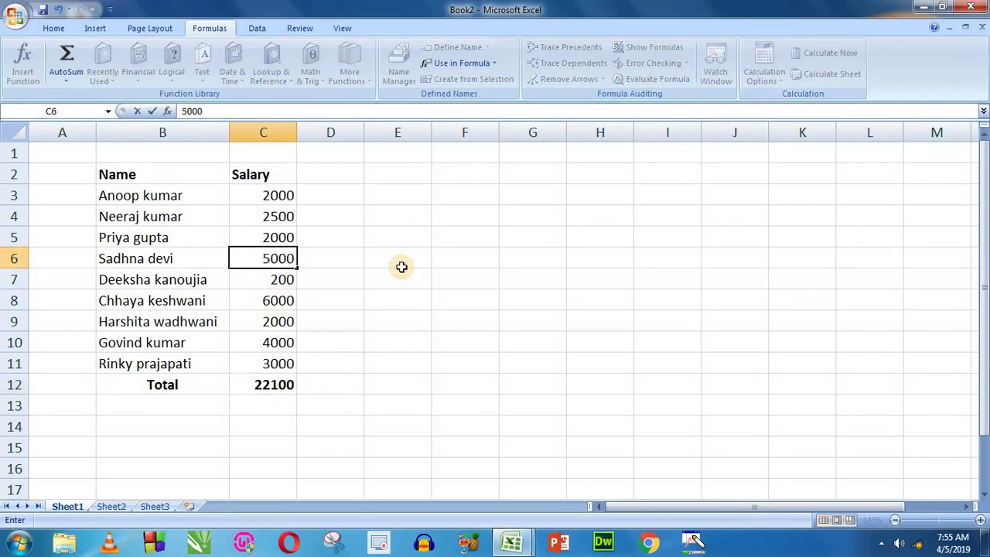
key("Return")
left_click(285, 377)
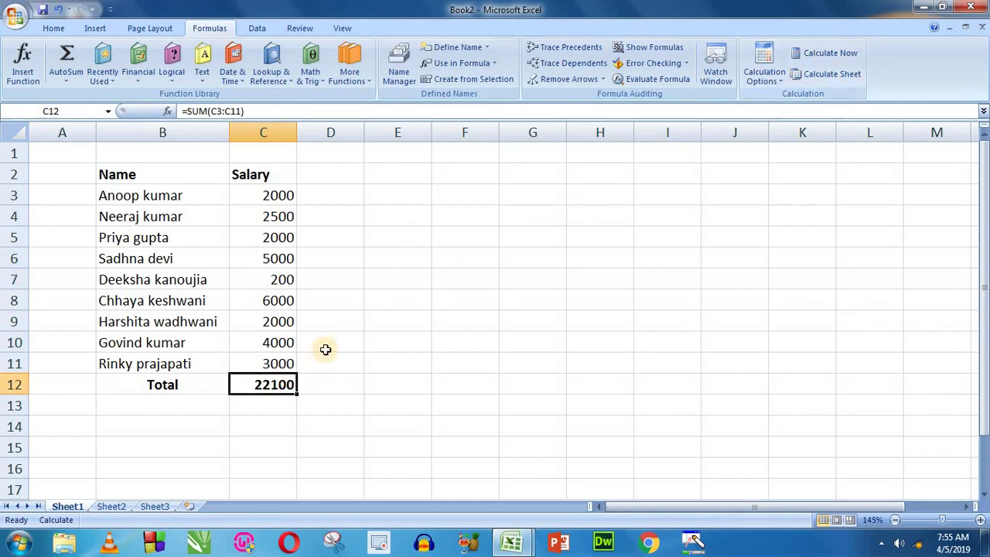
left_click(766, 76)
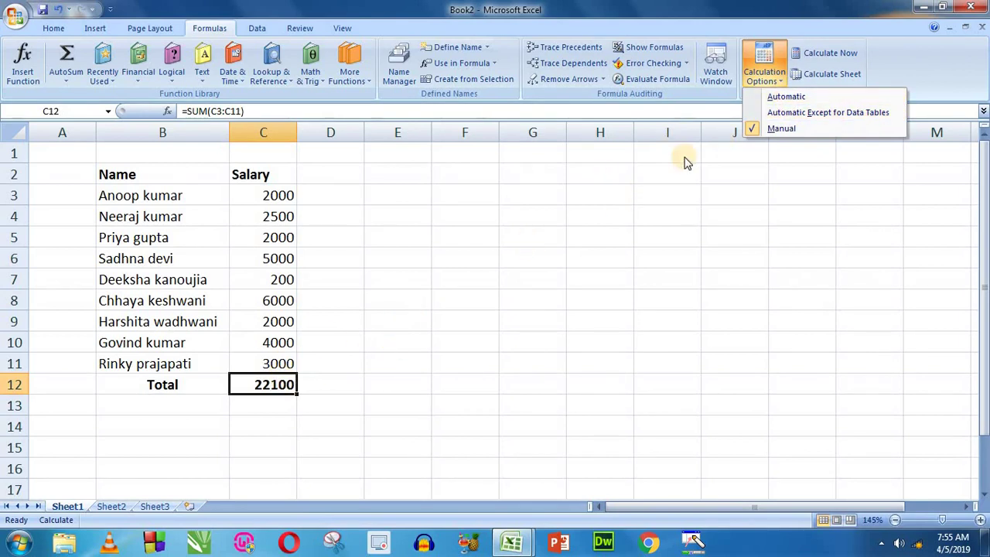
Step: Use Calculate Sheet to recalculate the current sheet, updating the total to 26700
left_click(265, 387)
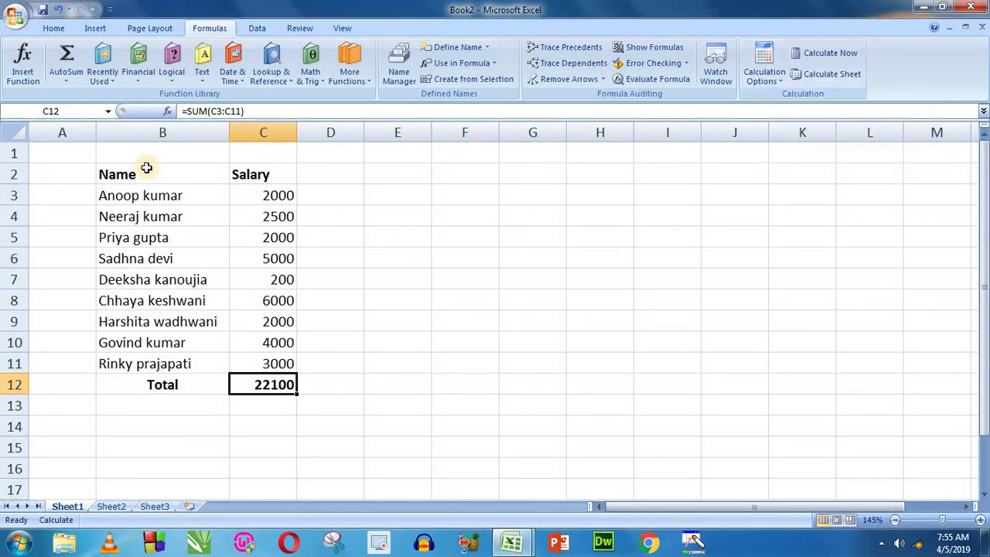
mouse_move(143, 167)
left_mouse_down()
mouse_move(737, 222)
mouse_move(824, 428)
left_mouse_up()
left_click(400, 242)
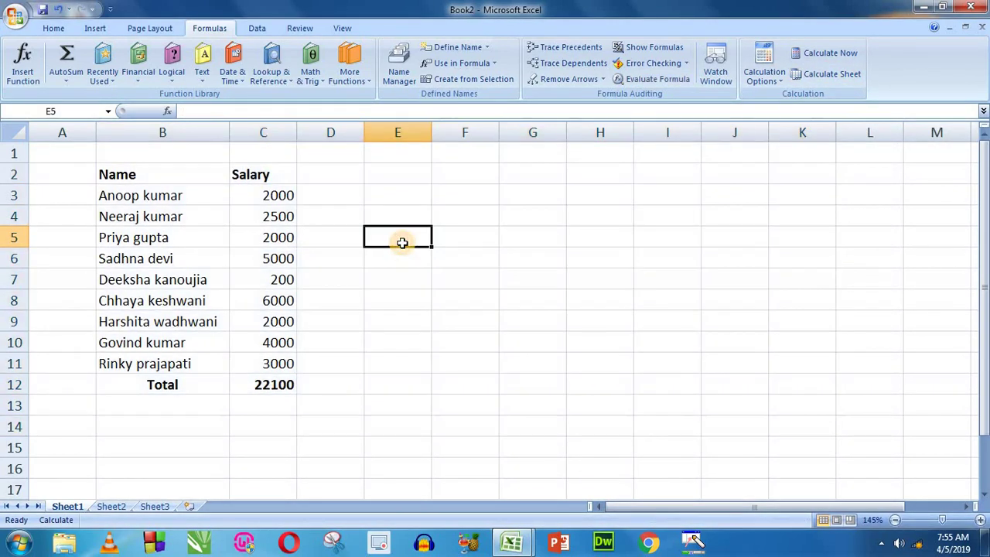
left_click(273, 385)
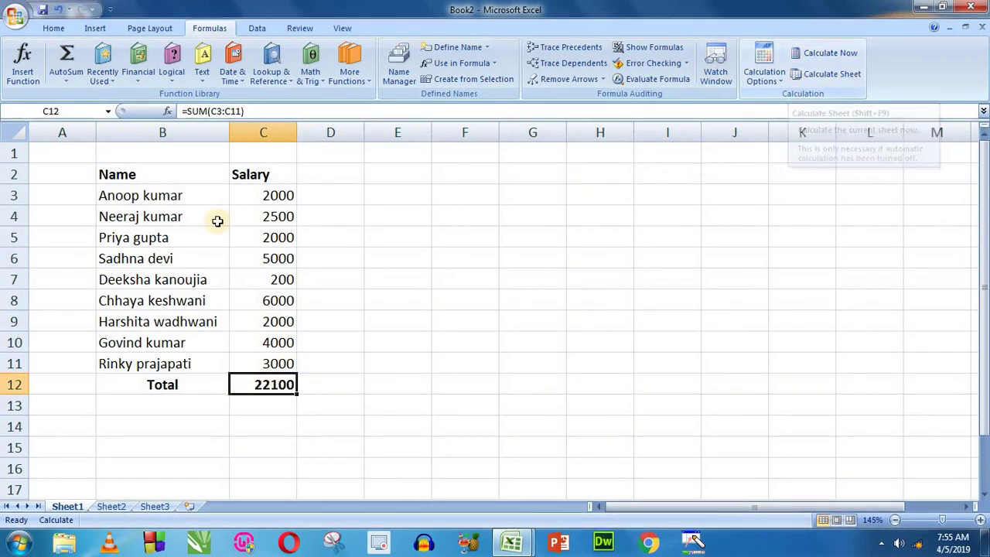
left_click(422, 299)
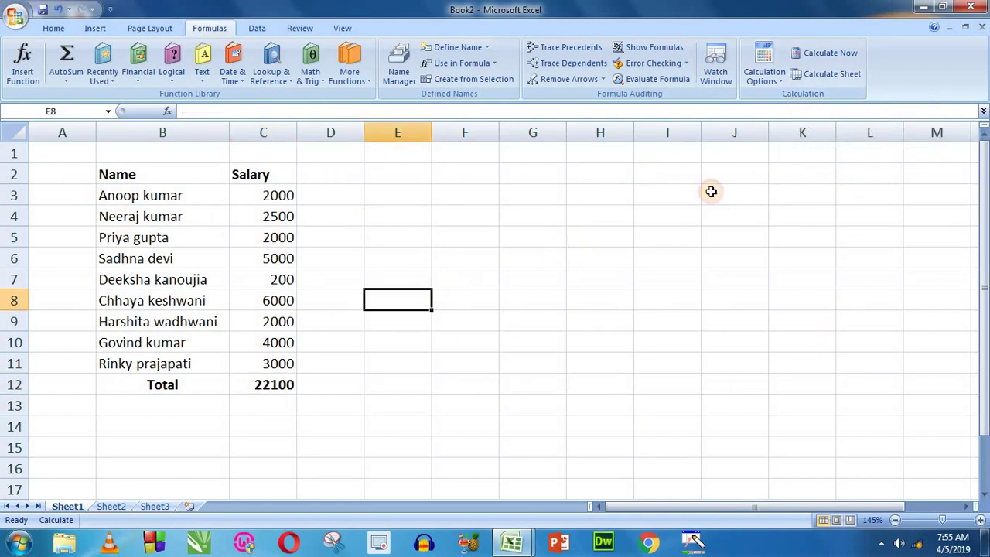
left_click(826, 78)
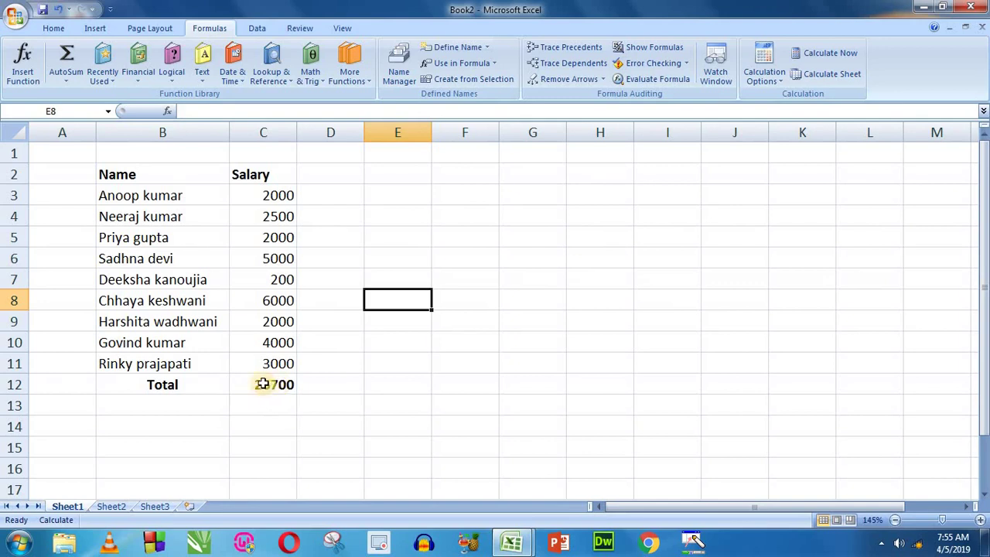
Step: Restore Automatic calculation and enter 25000 in C7, making the total 45500
left_click(771, 84)
left_click(784, 98)
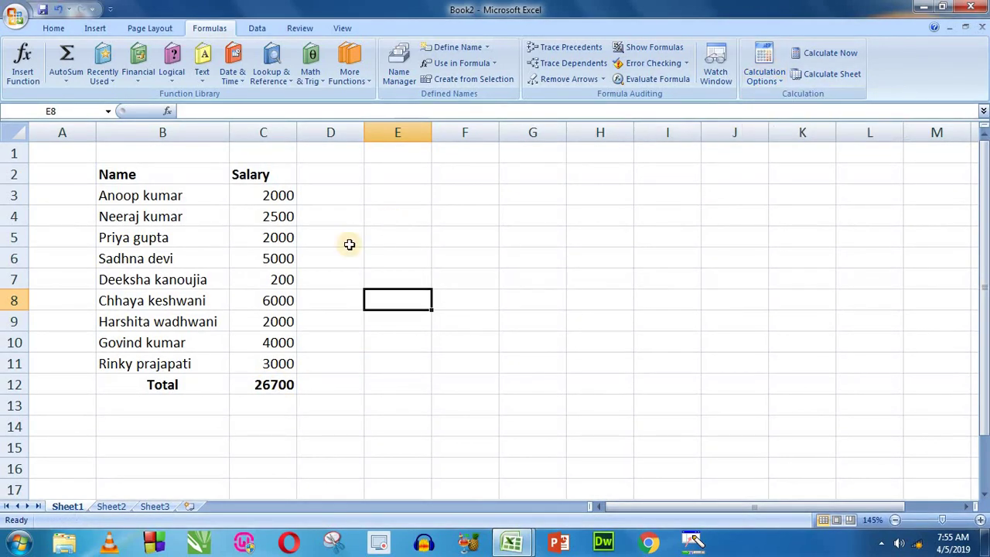
left_click(275, 281)
type("25000")
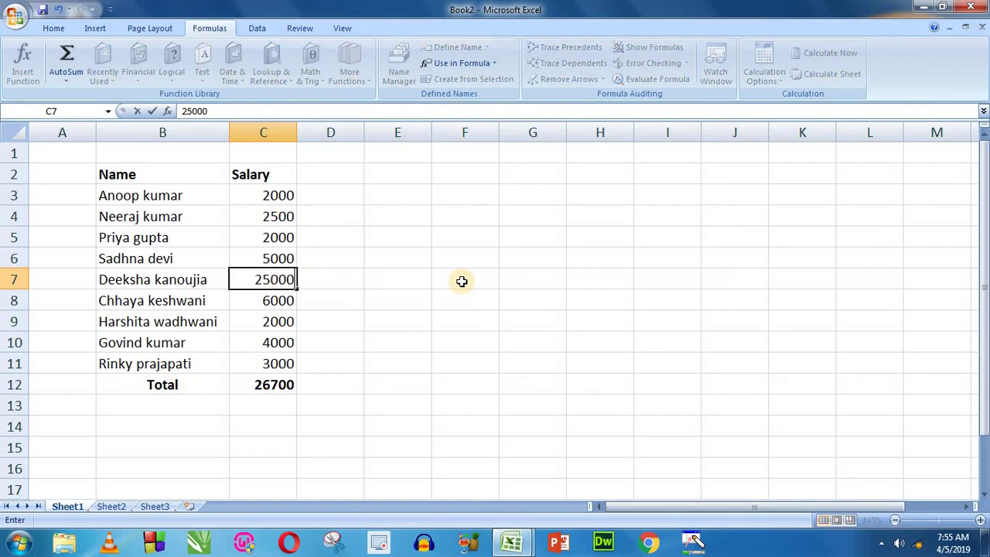
key("Return")
type(".")
left_click(422, 305)
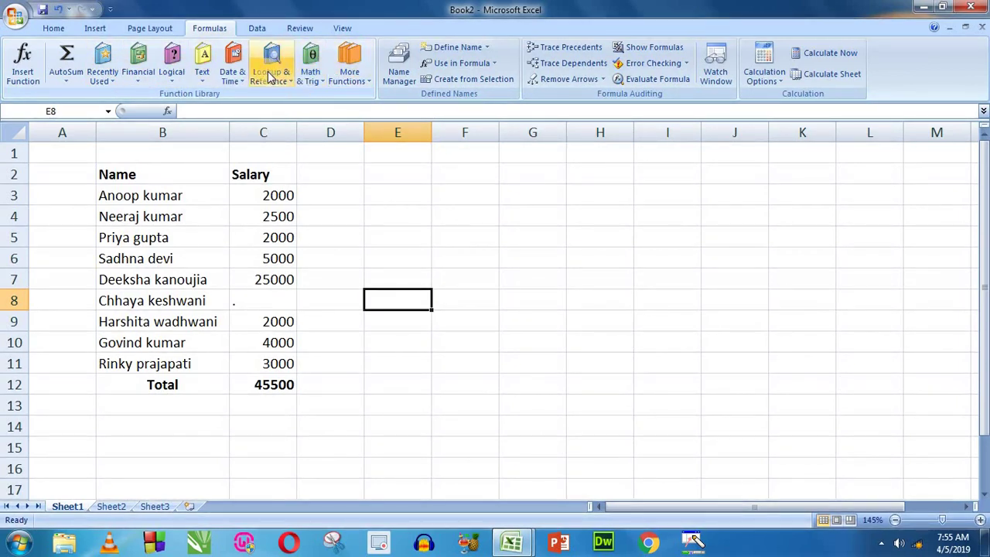
Step: Show the Data tab, select F5, and minimize Excel to the desktop
left_click(255, 29)
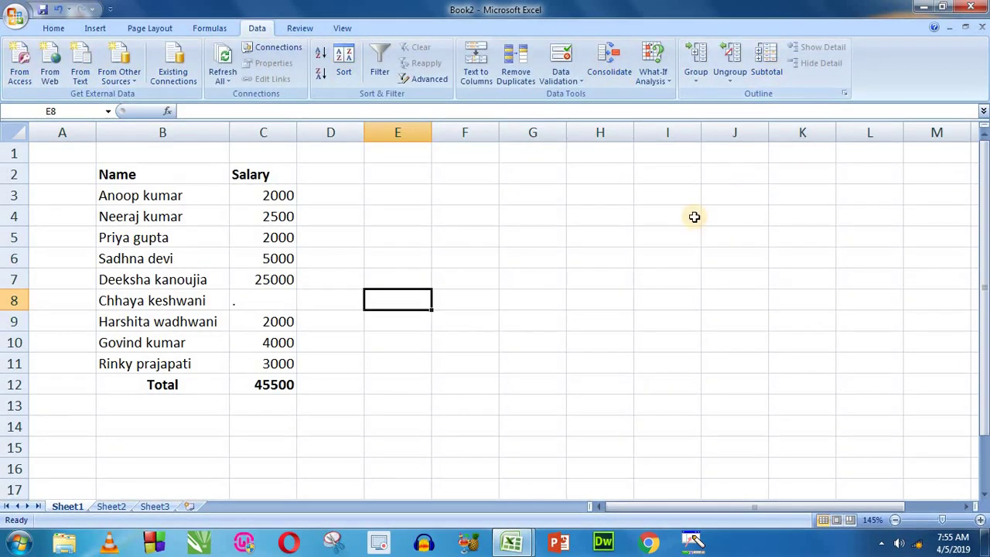
left_click(477, 246)
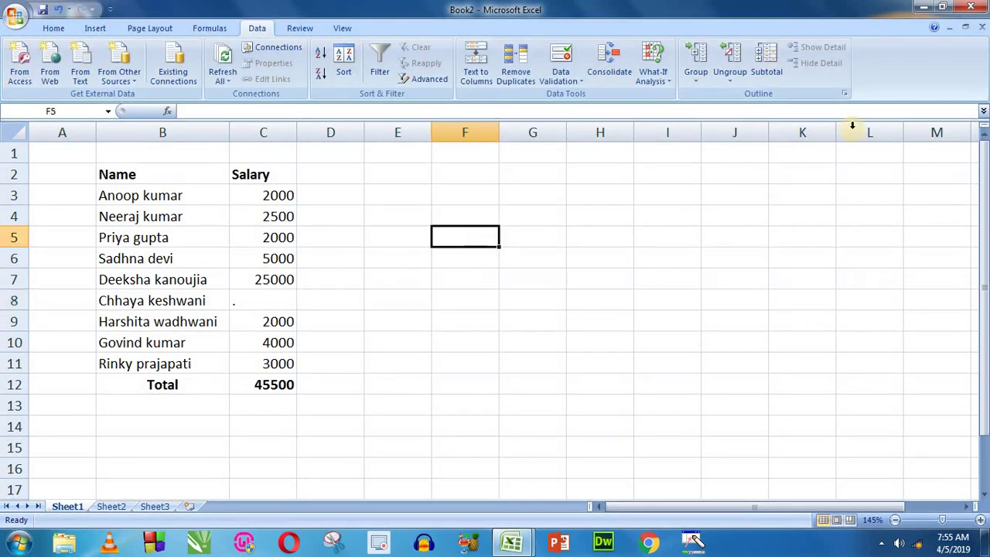
left_click(929, 7)
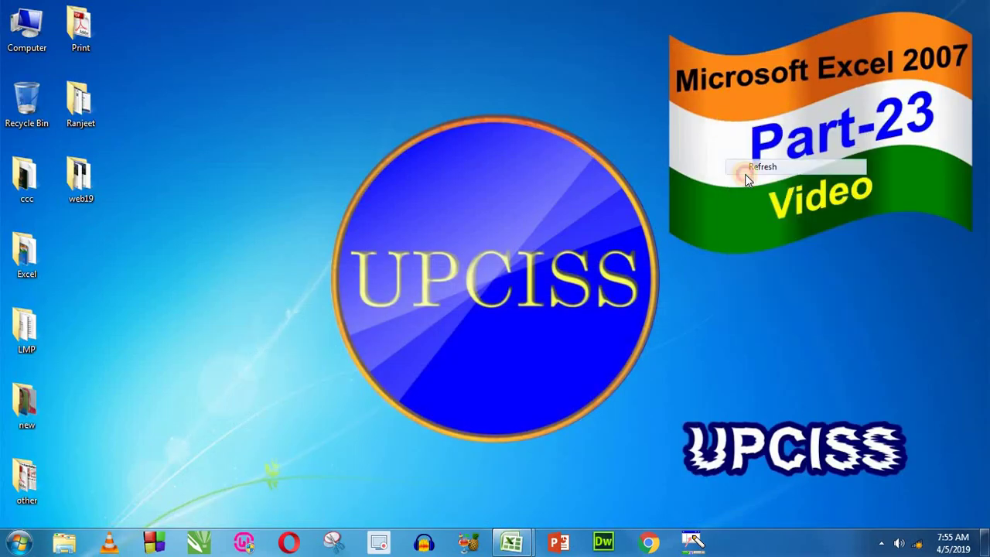